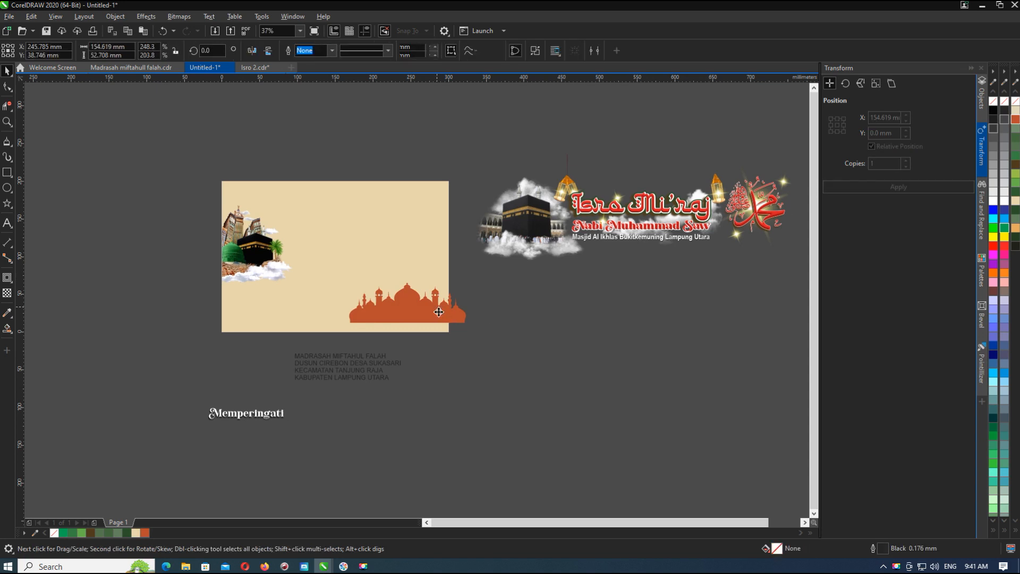
Resize the orange mosque silhouette and align it to the bottom-right corner of the beige background rectangle.
left_click_drag(469, 324, 407, 310)
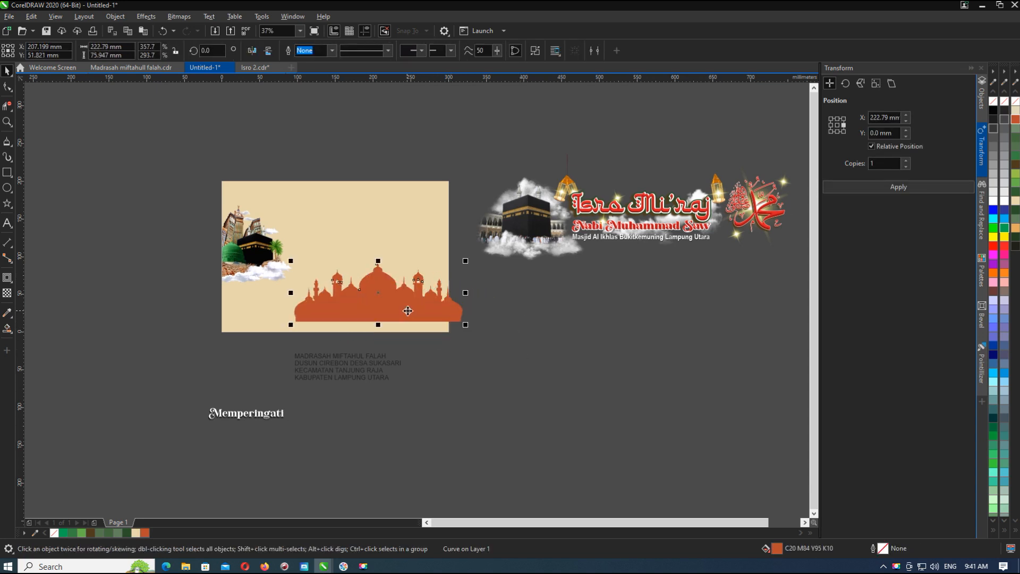
left_click(405, 244, "shift")
left_click(510, 305)
left_click(409, 304)
left_click_drag(461, 274, 418, 316)
left_click(414, 273, "shift")
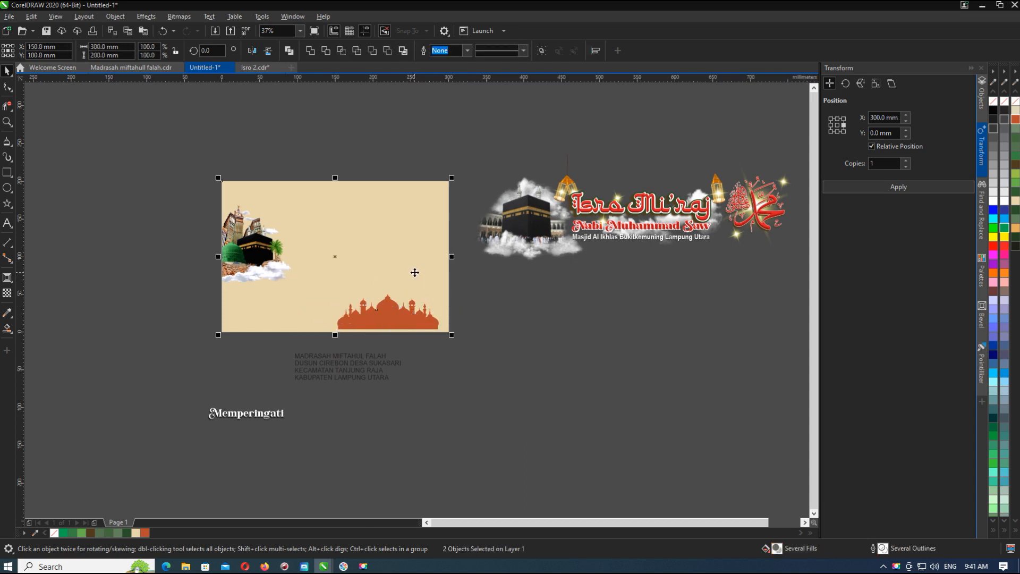
key("b")
key("r")
left_click(523, 314)
left_click(350, 276)
left_click(150, 189)
Enlarge the colored Kaaba skyline image and position it at the background's left edge.
left_click(246, 245)
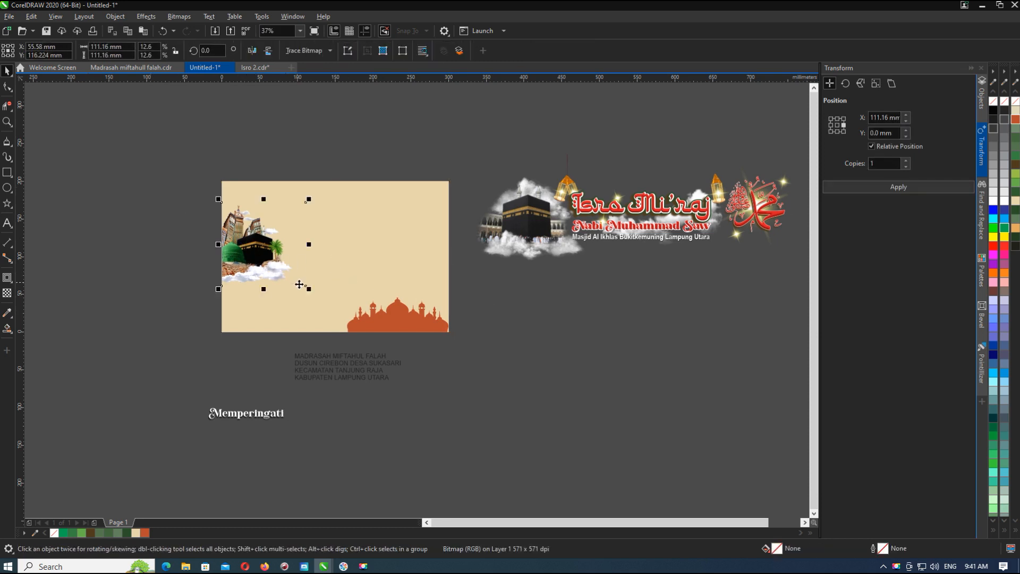
left_click_drag(308, 289, 327, 308)
left_click_drag(273, 279, 263, 260)
Enlarge the mosque silhouette to about 299 mm wide and place it along the bottom of the background.
left_click(396, 321)
left_click_drag(396, 321, 268, 321)
left_click_drag(341, 340, 472, 383)
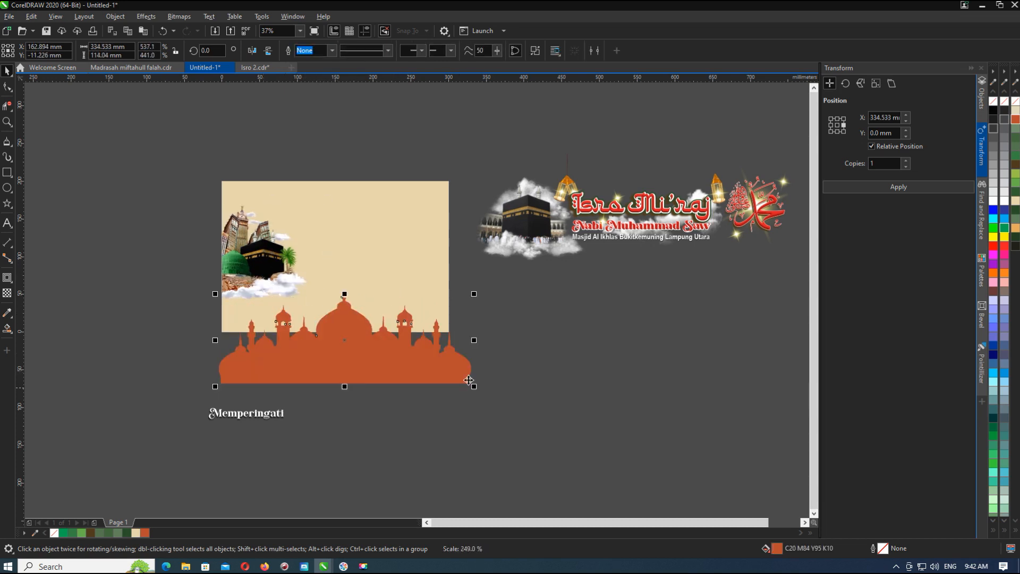
left_click_drag(397, 346, 391, 294)
left_click_drag(457, 245, 445, 249)
Fill the mosque silhouette with dark green C82 M27 Y100 K13.
left_click(1016, 192)
left_click(1015, 174)
left_click(1015, 156)
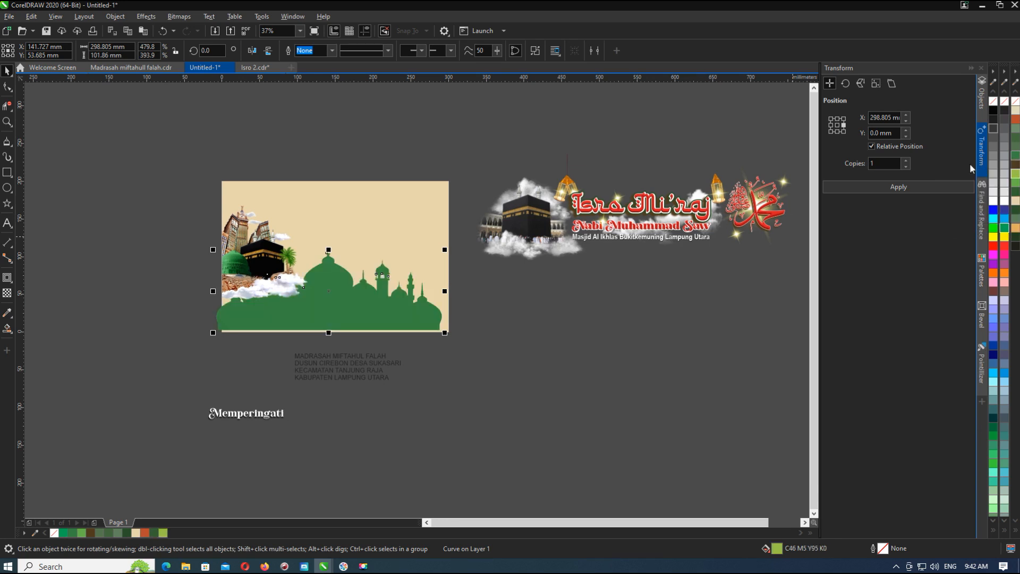
Center the mosque silhouette horizontally on the background and lower it so its base extends slightly below the bottom edge.
left_click_drag(399, 313, 400, 317)
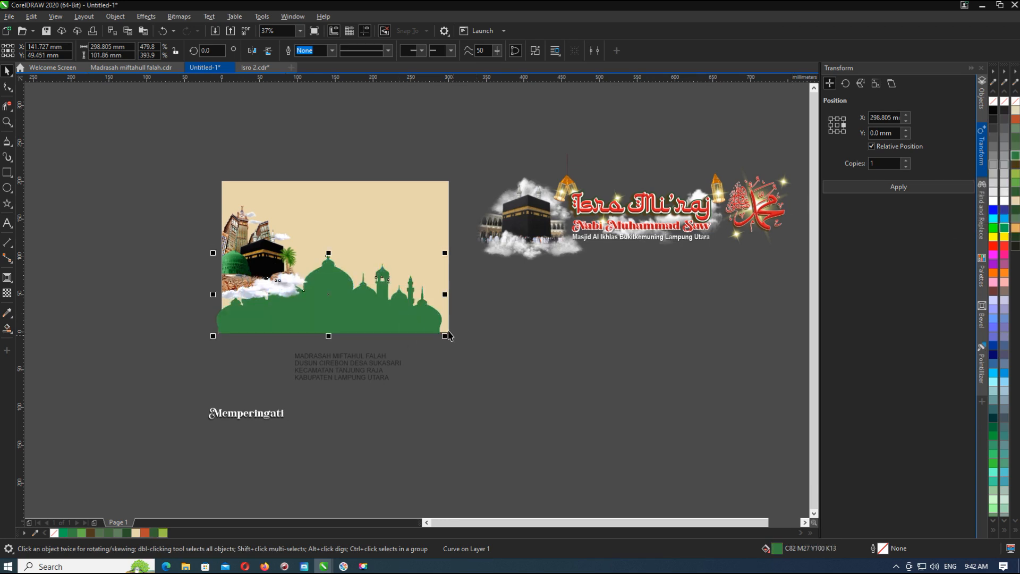
left_click(424, 246, "shift")
key("c")
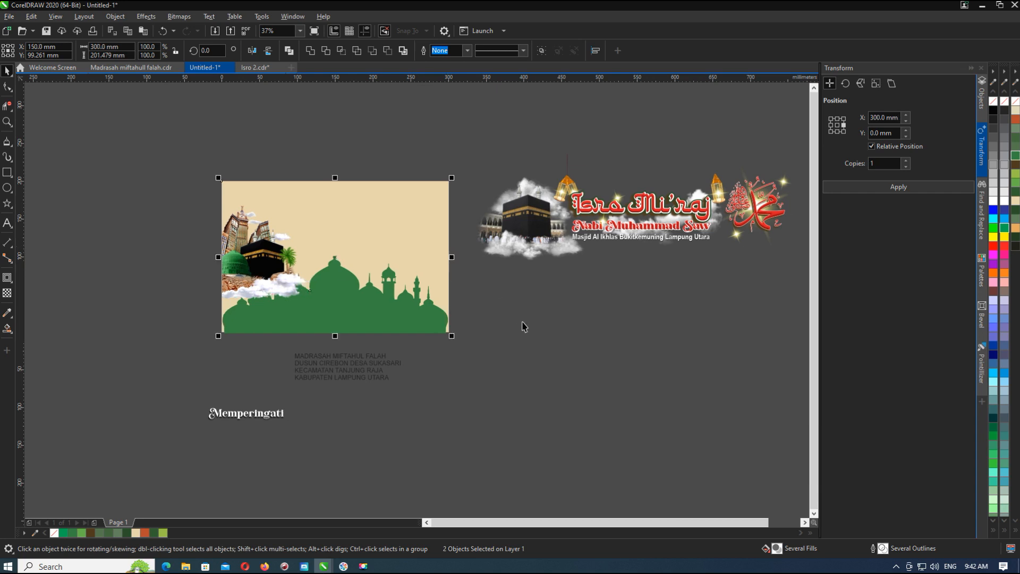
left_click(522, 322)
left_click(425, 320)
left_click_drag(420, 318, 416, 326)
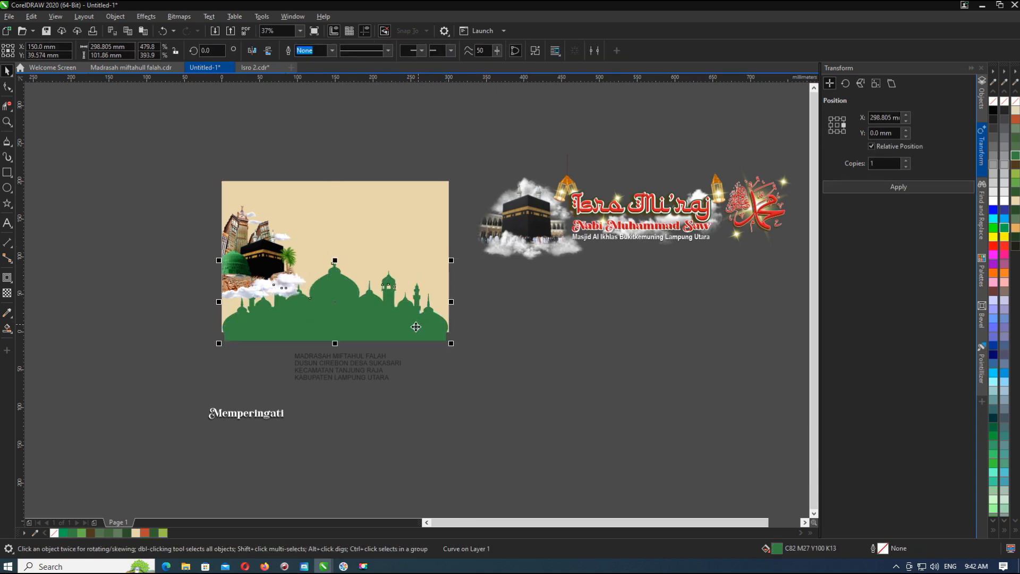
Fade the mosque silhouette out toward its top with a vertical fountain transparency and PowerClip it inside the background rectangle.
left_click(7, 293)
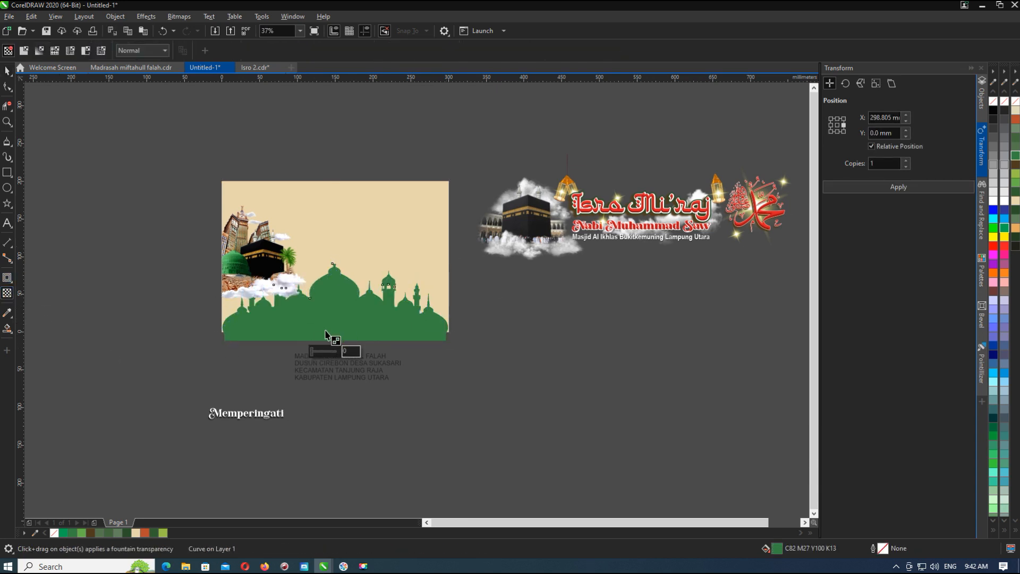
mouse_move(326, 327)
left_mouse_down()
mouse_move(327, 261)
mouse_move(327, 307)
left_mouse_up()
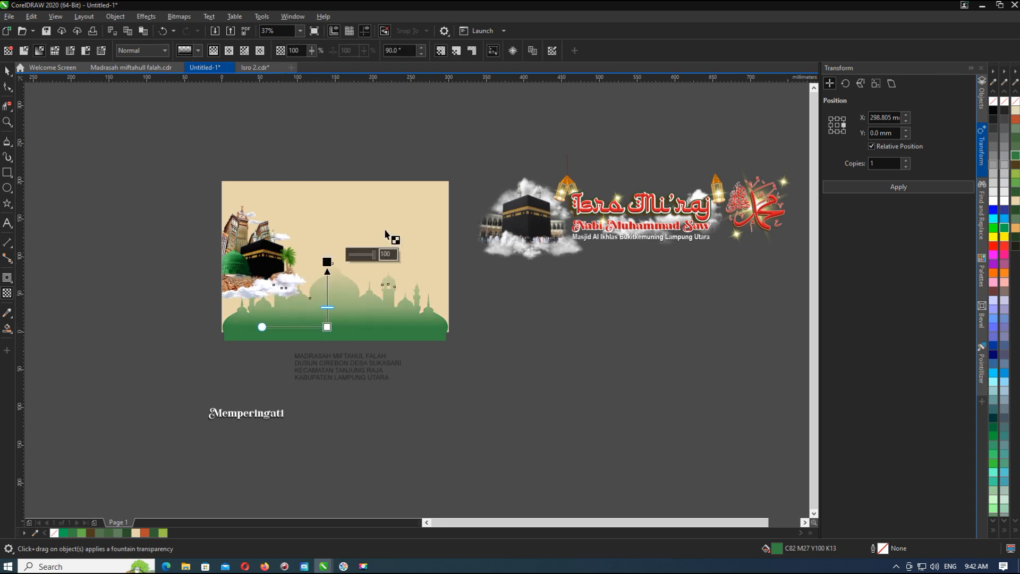
key("space")
Move the Kaaba skyline image to the background's upper-left area and resize it to about 100 mm wide.
left_click(233, 262)
left_click_drag(240, 265, 240, 250)
mouse_move(326, 291)
left_mouse_down()
mouse_move(345, 314)
mouse_move(337, 299)
left_mouse_up()
left_click_drag(263, 264, 301, 275)
scroll(256, 258, "up", 2)
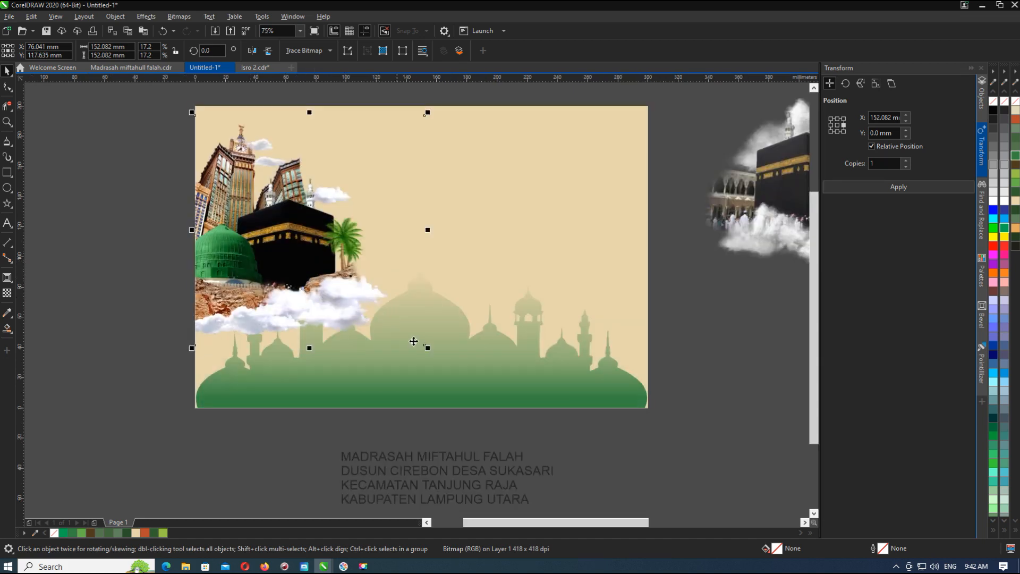
left_click_drag(428, 351, 350, 265)
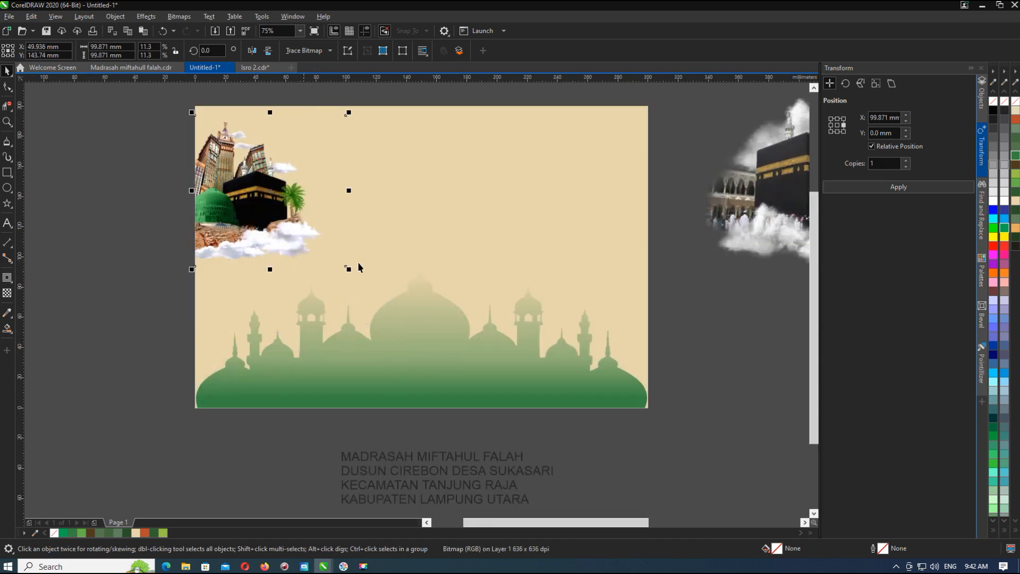
Try several palette colors on the background rectangle and fill it with green C65 M7 Y98 K0.
left_click(244, 372)
left_click(162, 532)
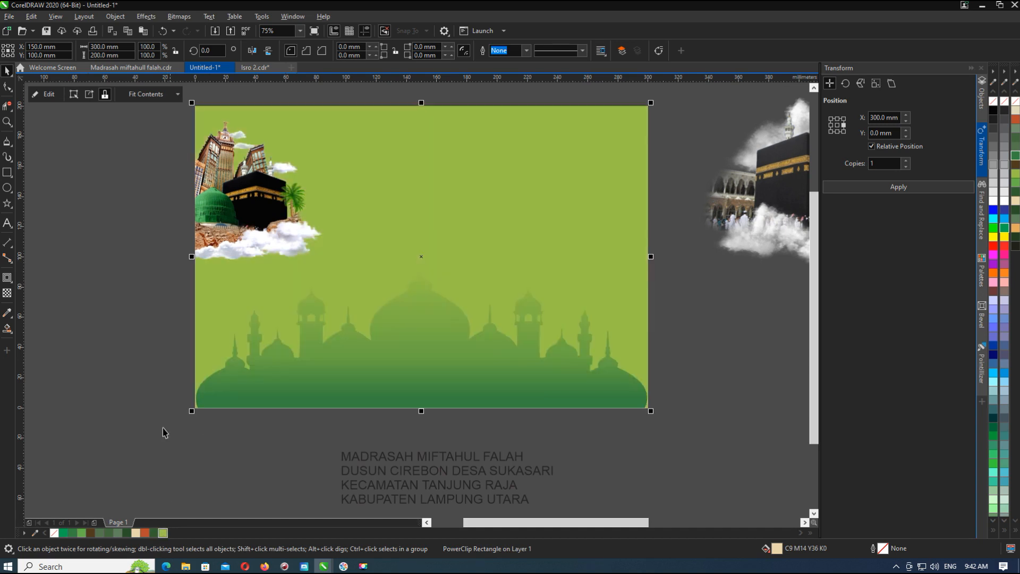
scroll(153, 478, "down", 2)
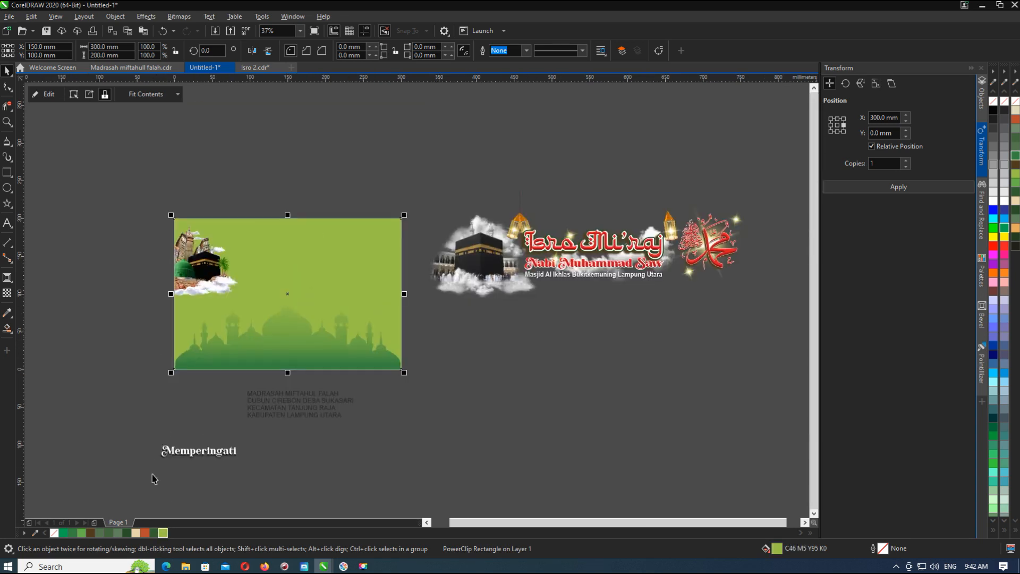
left_click(150, 531)
left_click(116, 534)
left_click(100, 533)
left_click(82, 533)
Enlarge the Kaaba skyline image to about 110 mm wide.
left_click(212, 298)
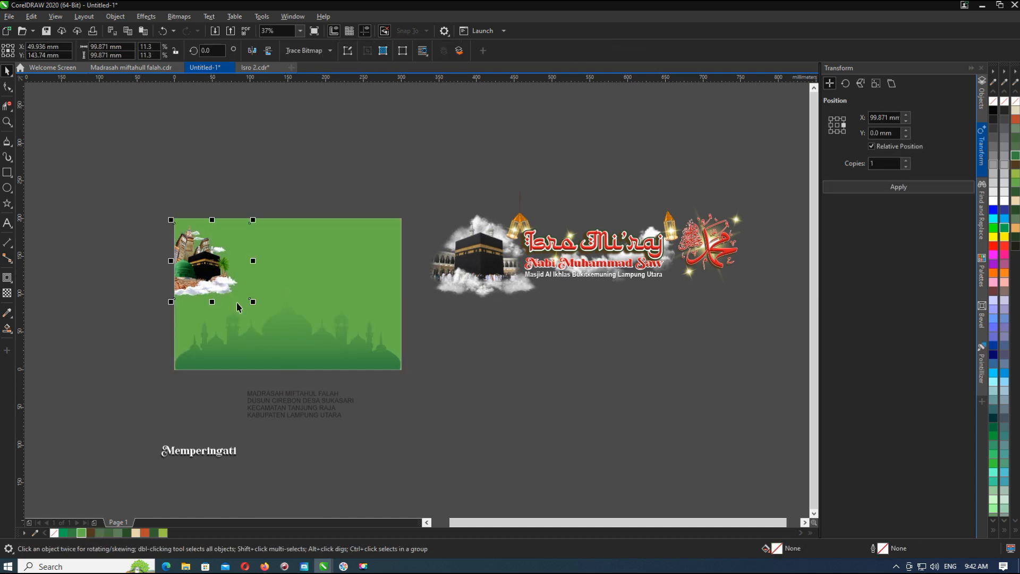
left_click_drag(253, 301, 260, 310)
left_click(291, 311)
left_click(526, 187)
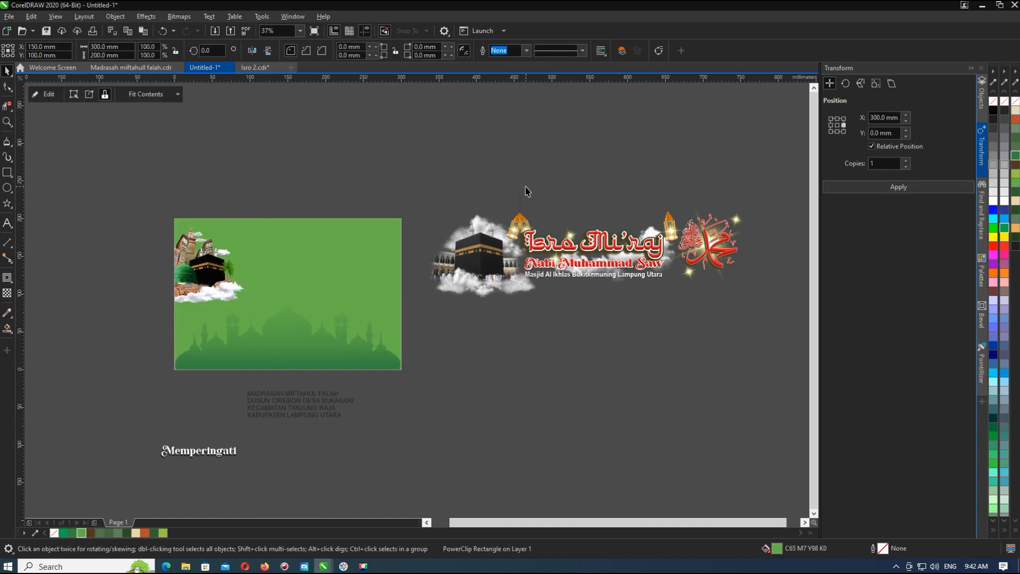
Move the "Memperingati" text onto the green background and place it near the horizontal center.
left_click_drag(209, 451, 292, 287)
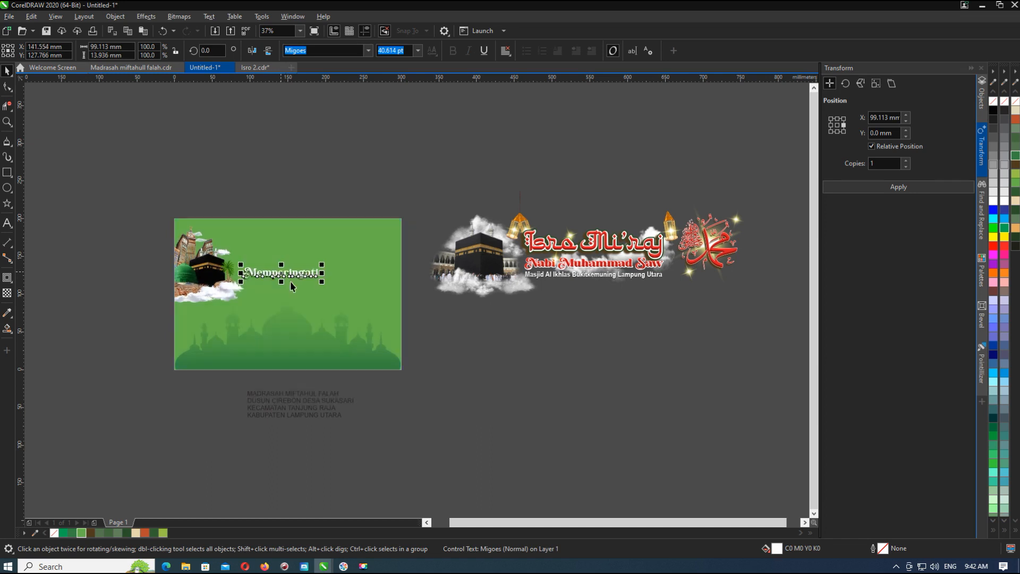
left_click(319, 300, "shift")
left_click(287, 277)
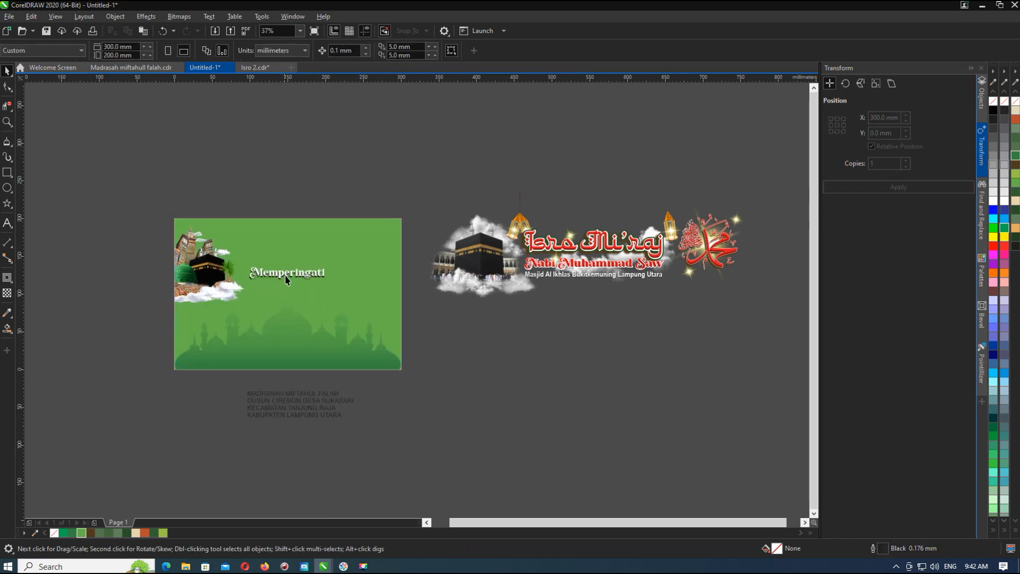
left_click_drag(285, 275, 291, 276)
Move the Kaaba skyline image to the background's lower-left corner and enlarge it to about 151 mm wide.
left_click(190, 280)
left_click_drag(190, 281, 186, 348)
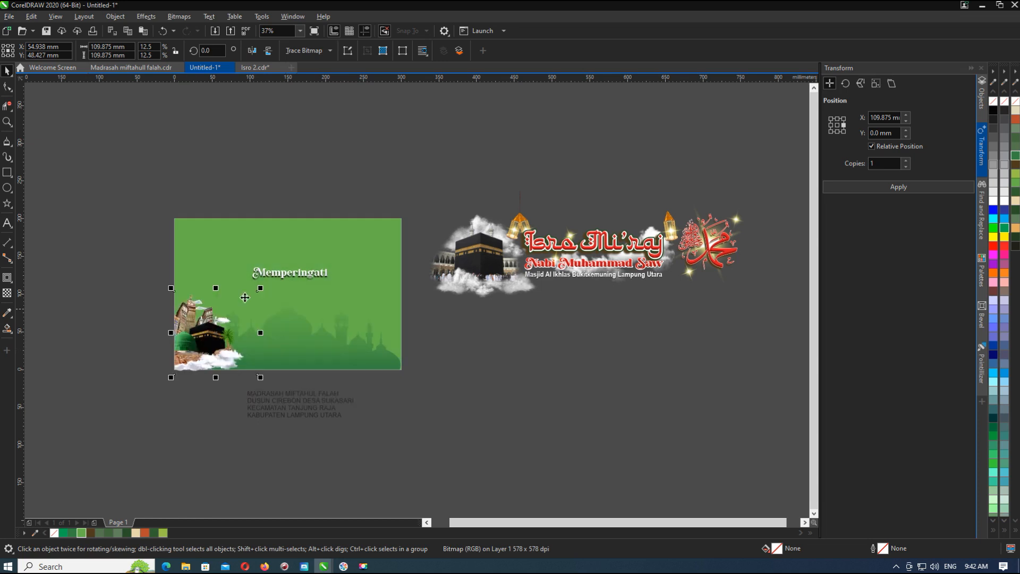
left_click_drag(261, 288, 276, 272)
left_click_drag(192, 338, 197, 333)
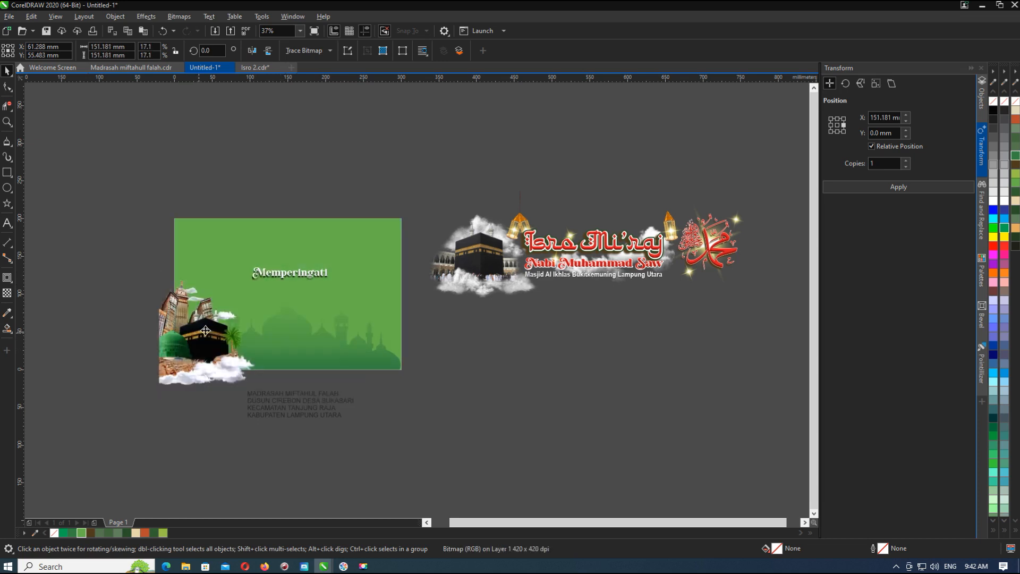
Align the Kaaba skyline image to the background's left edge and PowerClip it inside the background rectangle.
left_click(326, 320, "shift")
key("l")
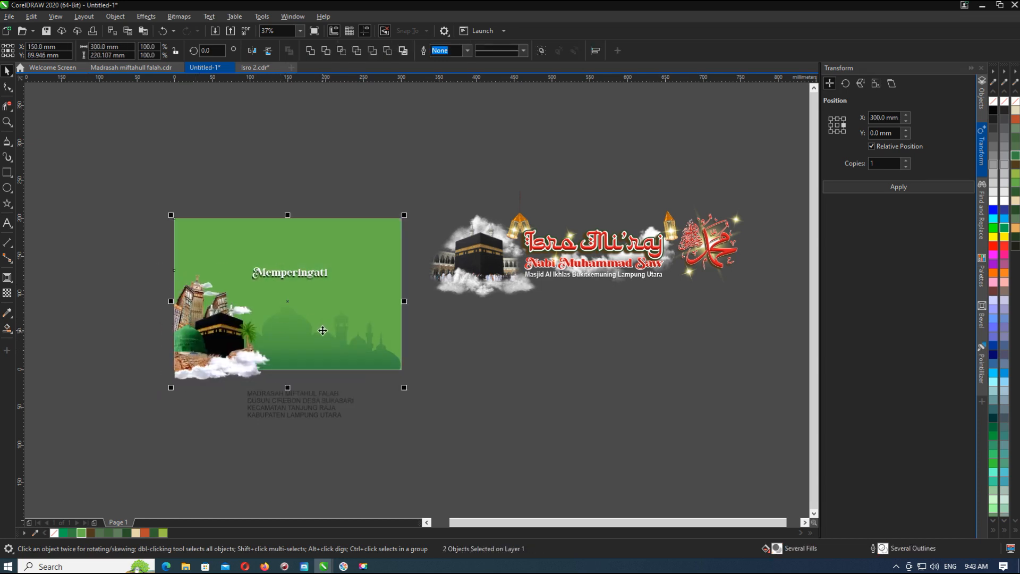
left_click(170, 237)
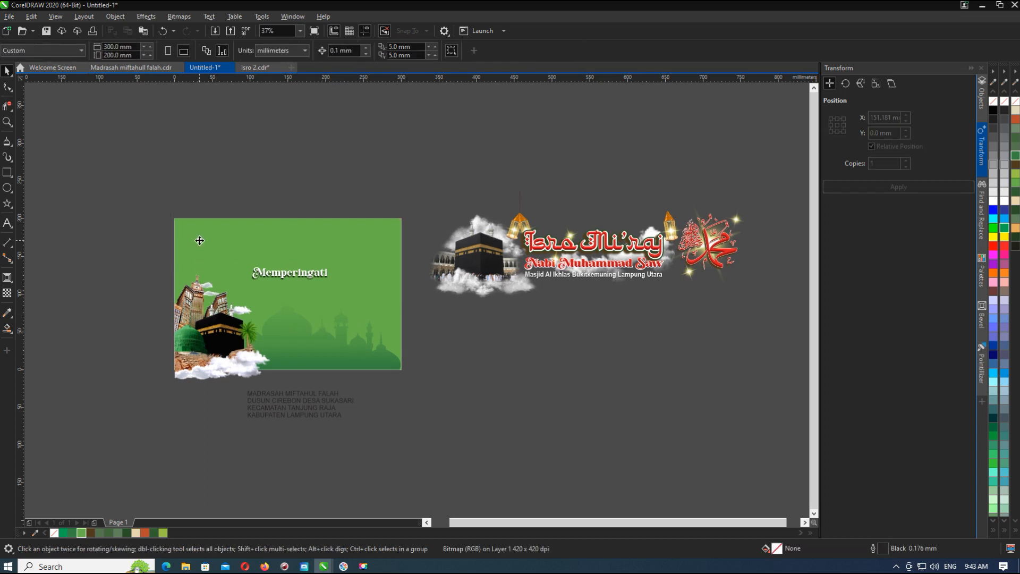
left_click(206, 354)
Edit the background's PowerClip contents to shrink the mosque silhouette and shift it toward the lower right.
double_click(322, 342)
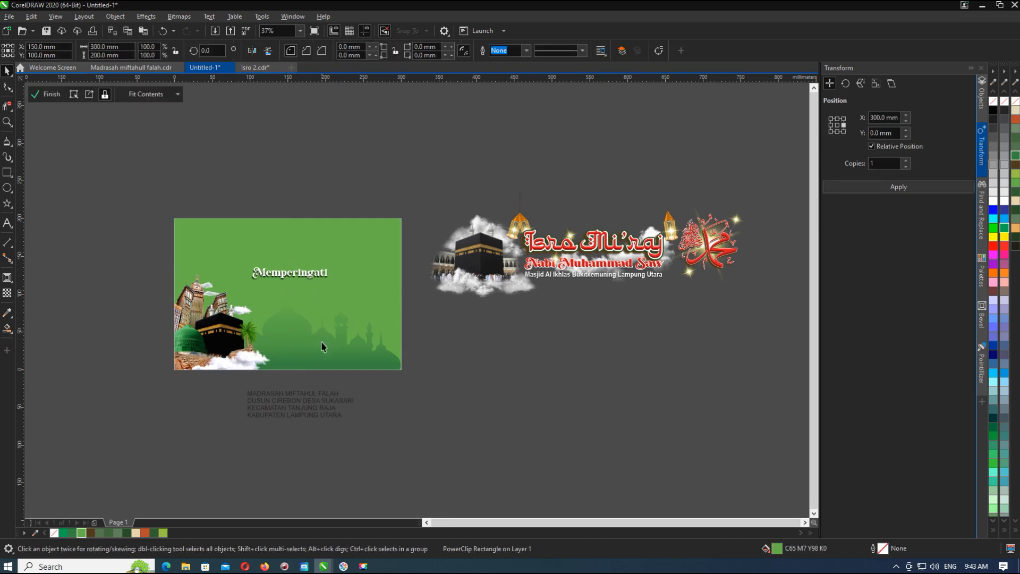
left_click(278, 358)
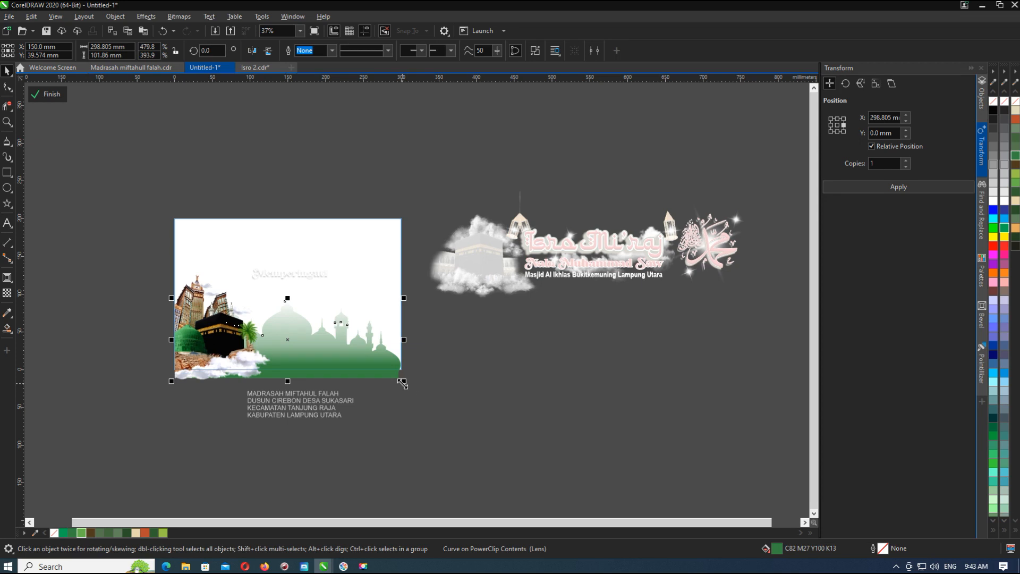
left_click_drag(404, 381, 351, 355)
left_click(448, 355, "ctrl")
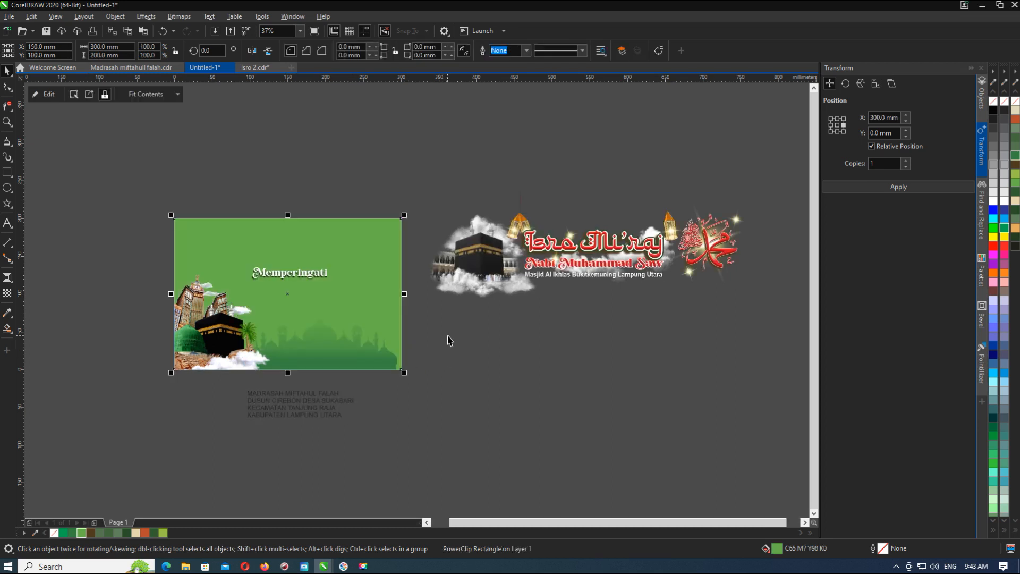
Move the "Memperingati" text up toward the top of the green background.
left_click(447, 337)
left_click_drag(298, 275, 299, 247)
left_click(465, 203)
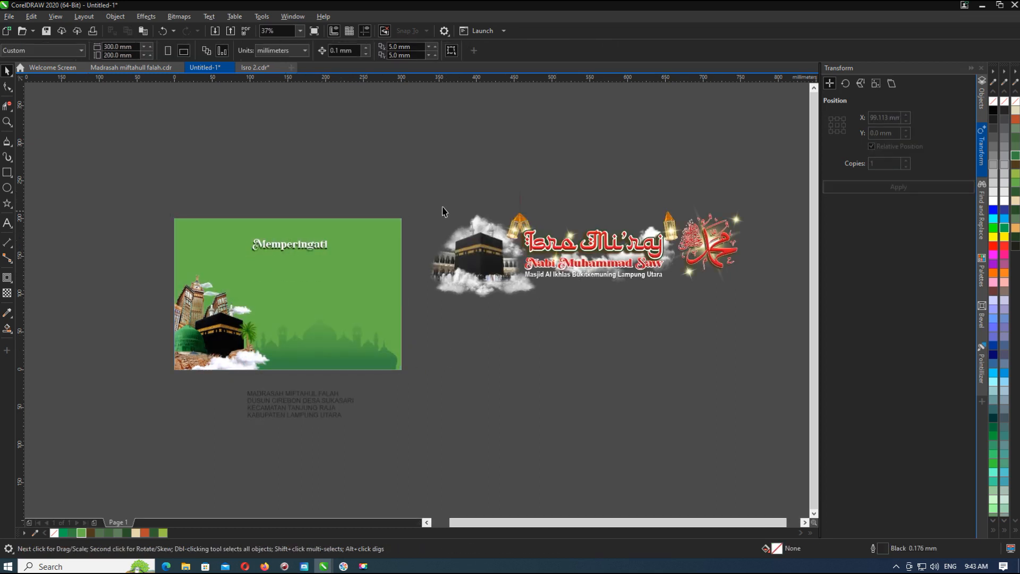
Separate the second Kaaba image and its surrounding clouds from the "Isro Mi'raj" title artwork.
left_click(585, 246)
left_click_drag(460, 264, 440, 395)
left_click(485, 243)
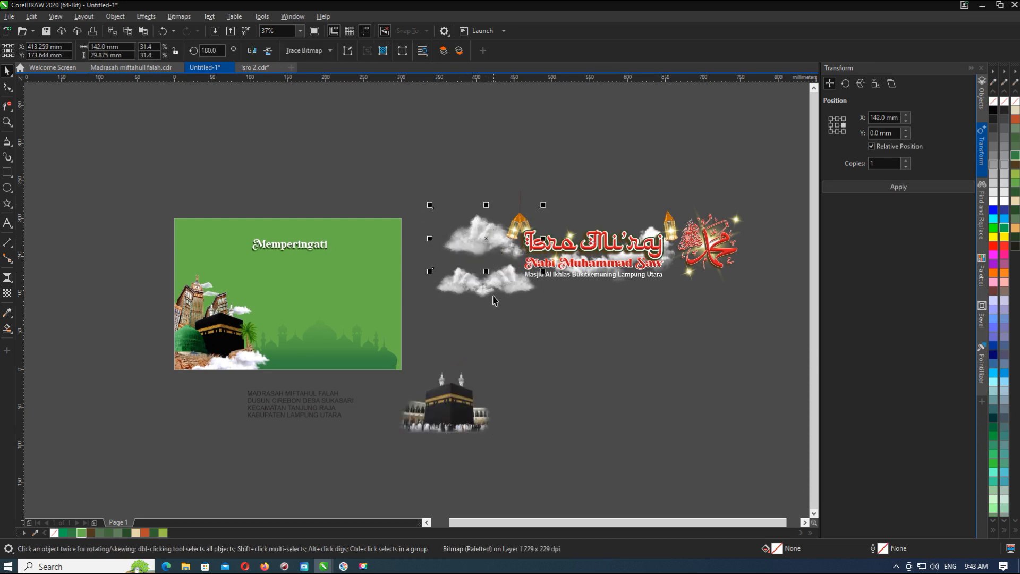
left_click_drag(478, 247, 549, 393)
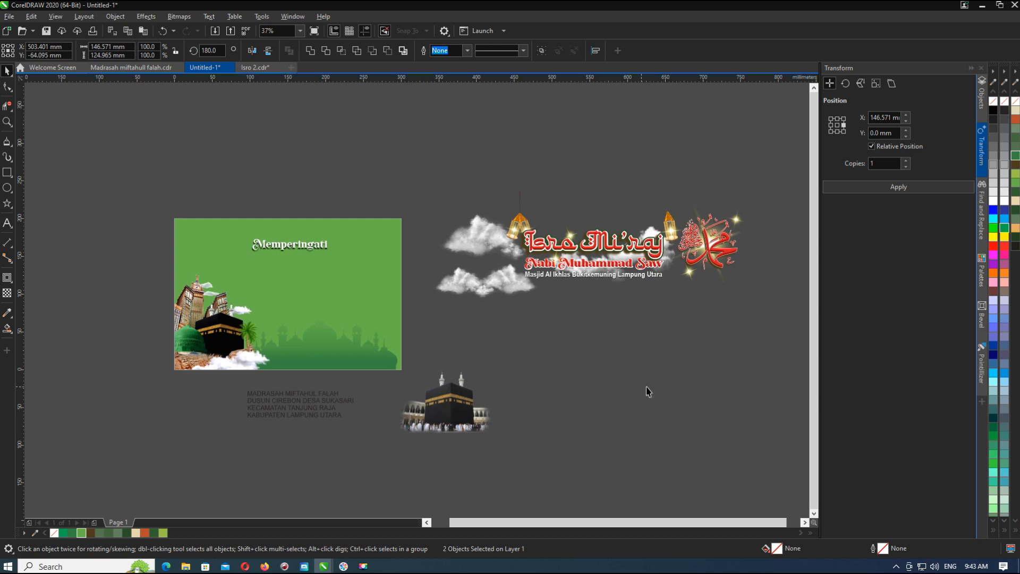
left_click(752, 245)
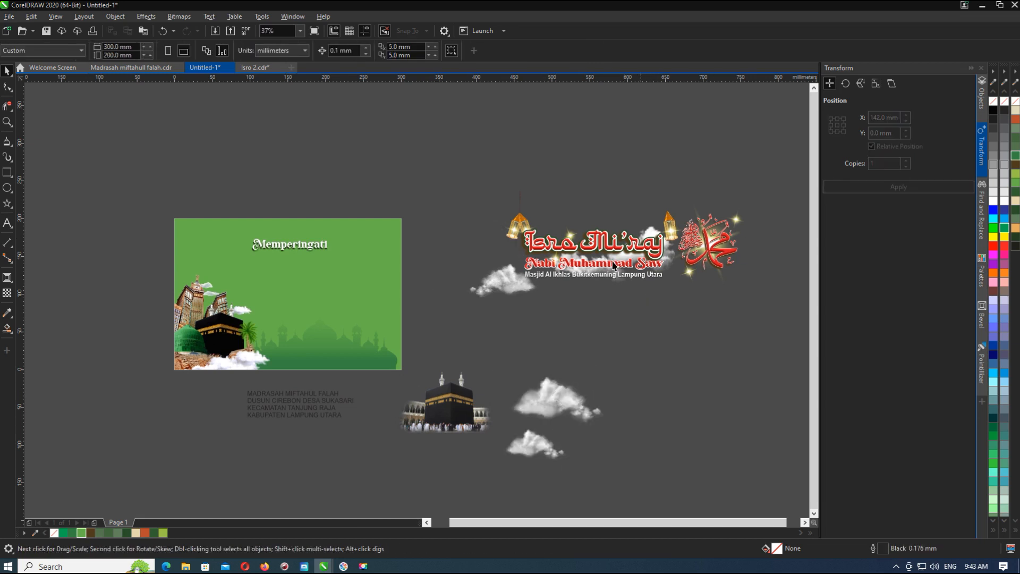
Move the "Isro Mi'raj" title artwork with its subtitle lines and hanging lantern onto the background below "Memperingati".
left_click_drag(494, 140, 690, 299)
left_click_drag(650, 255, 365, 293)
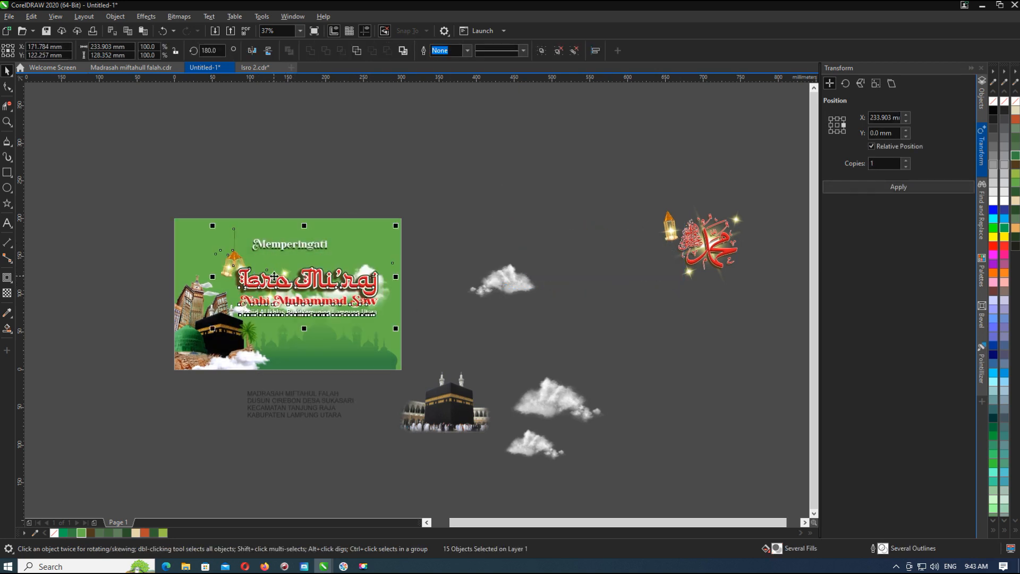
left_click_drag(317, 278, 304, 269)
left_click(289, 274)
Pull the clouds out from behind the "Isro Mi'raj" title and delete them.
scroll(288, 271, "up", 2)
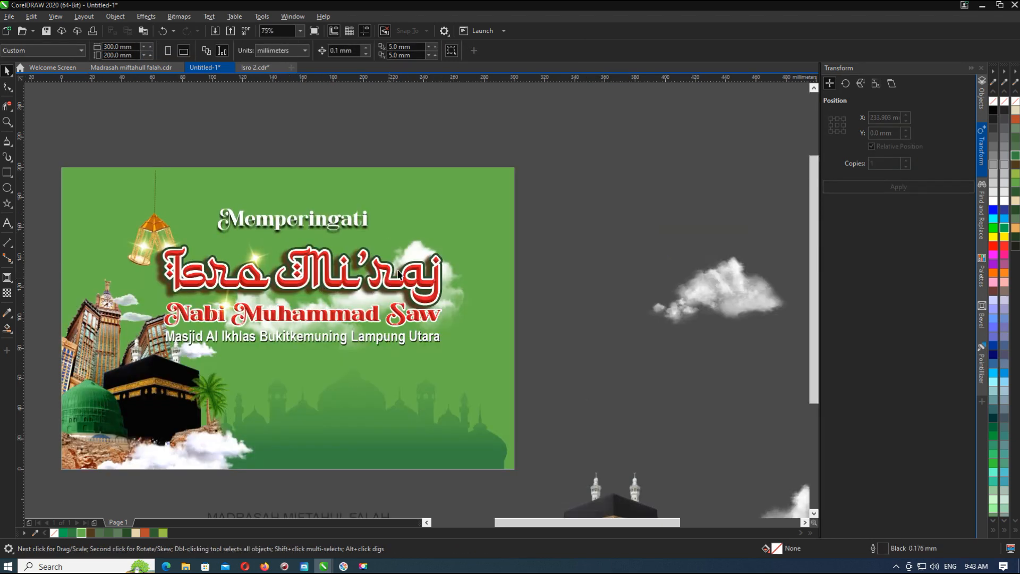
left_click_drag(448, 236, 562, 236)
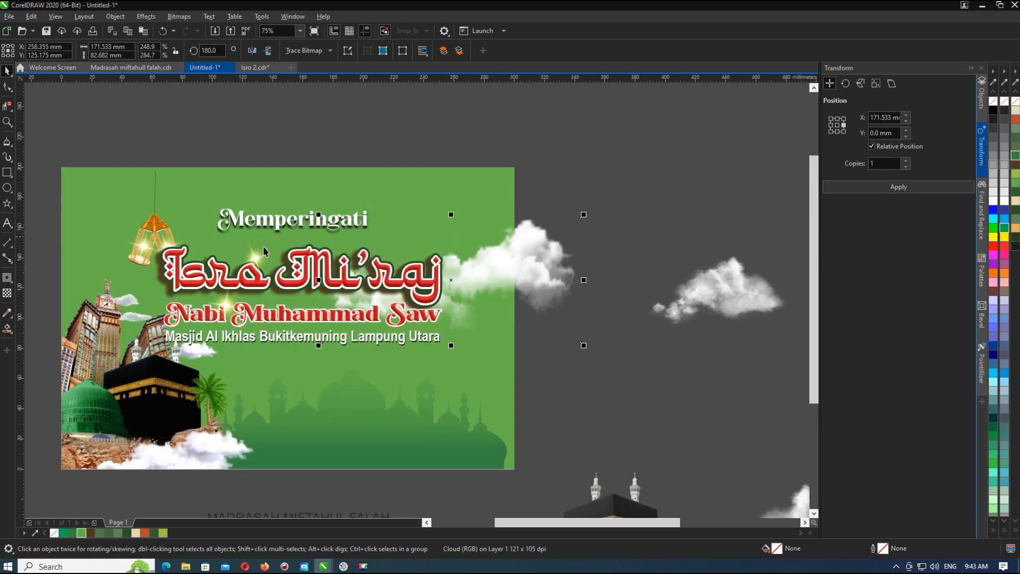
scroll(253, 264, "down", 2)
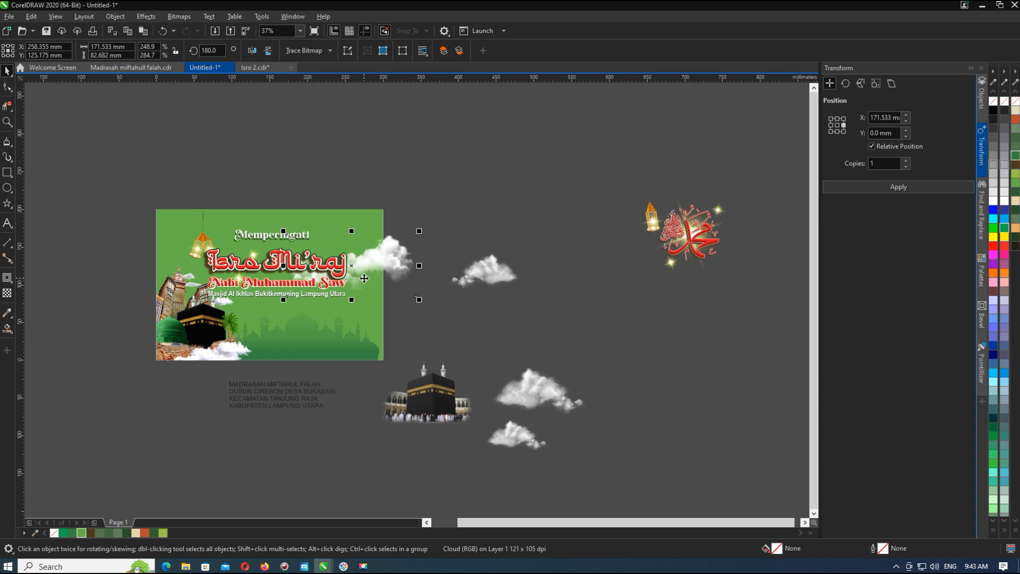
key("Delete")
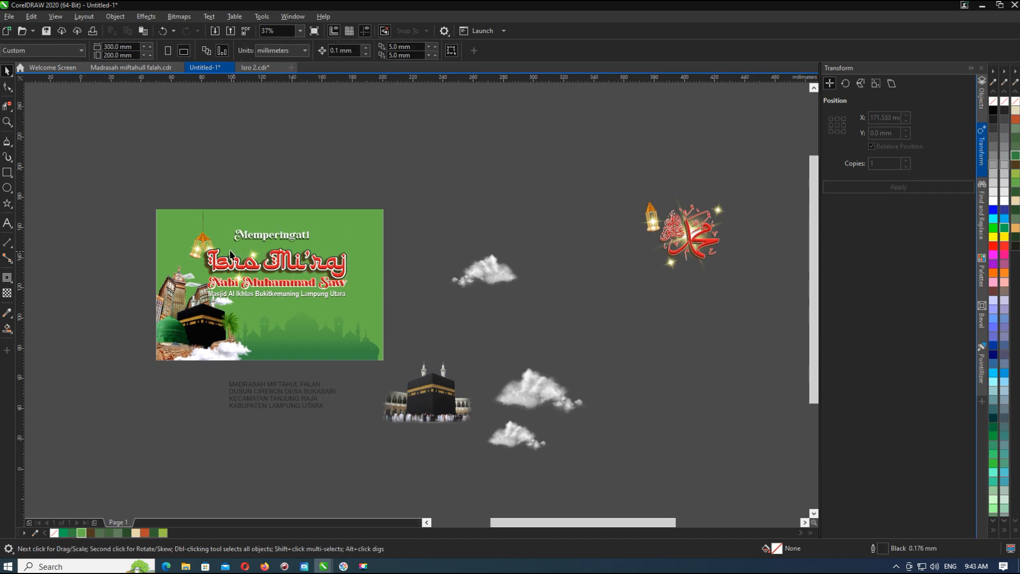
Move the sparkle beside the "Nabi Muhammad Saw" subtitle off the design, to the right of the background.
scroll(241, 253, "up", 2)
left_click(243, 304)
left_click_drag(241, 306, 584, 297)
key("Escape")
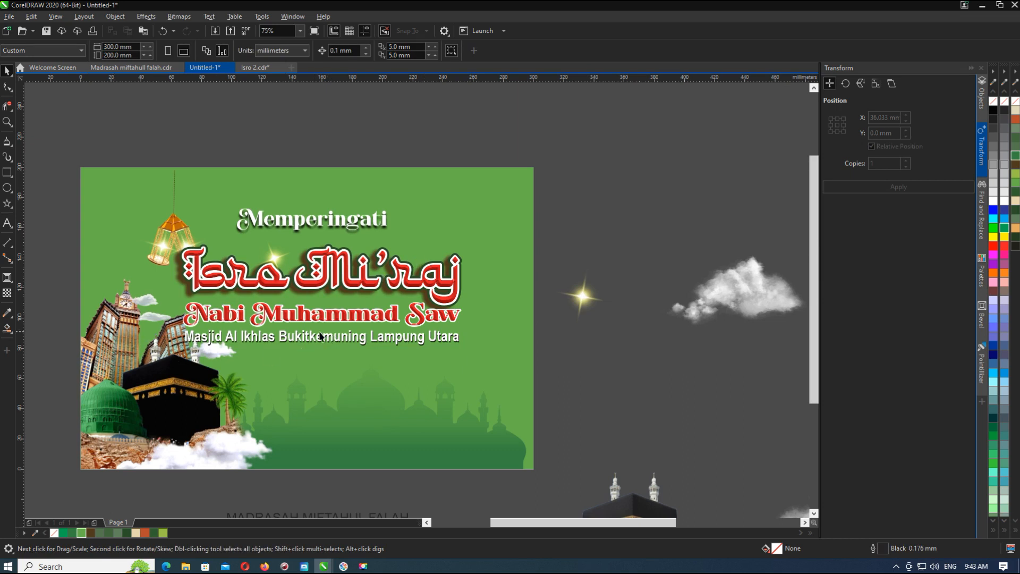
Move the hanging lanterns from beside the title into the background's upper left corner.
scroll(355, 258, "down", 2)
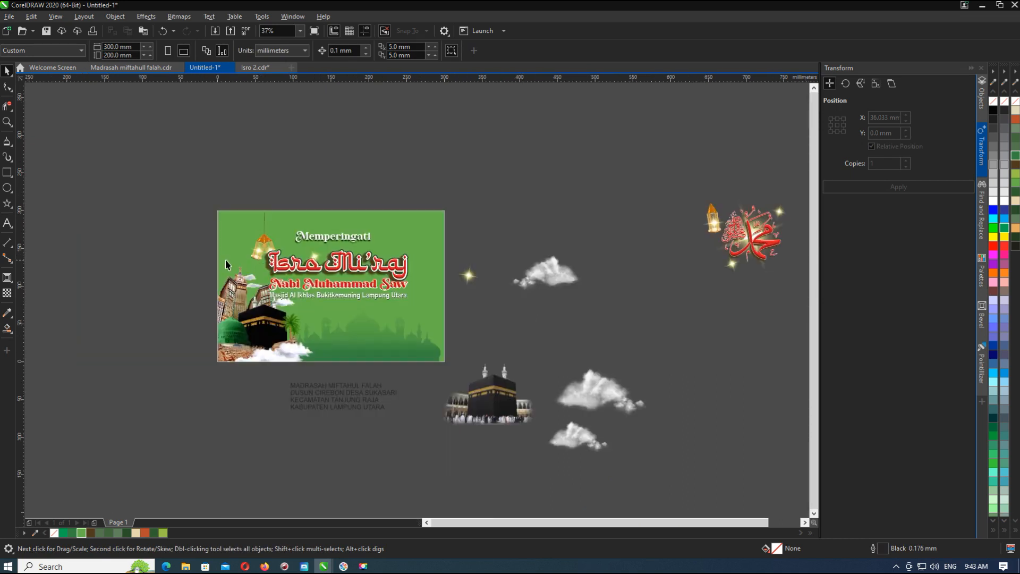
left_click_drag(412, 270, 222, 333)
left_click_drag(261, 246, 234, 230)
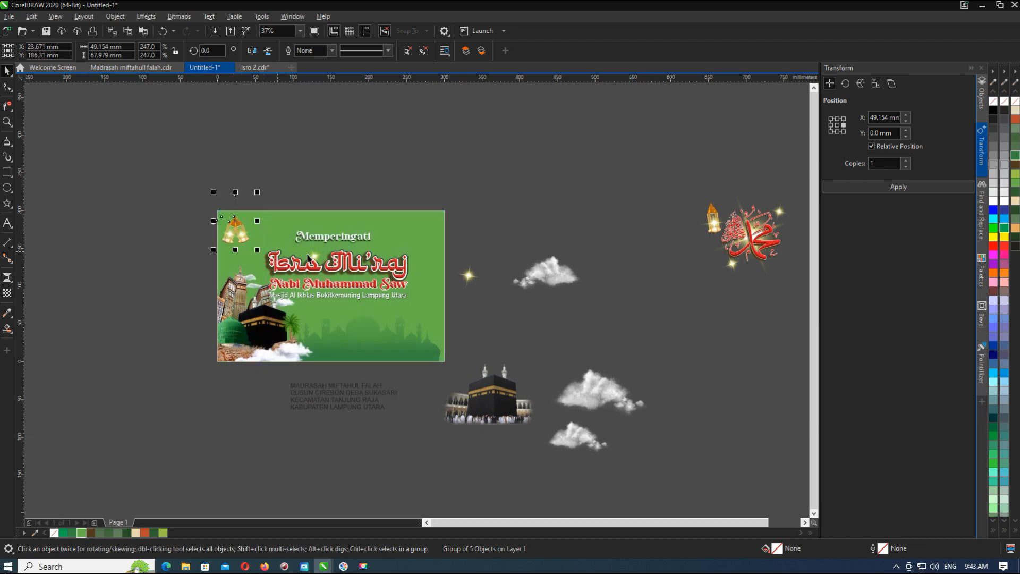
Raise the whole title block on the background, and lower "Memperingati" so it sits just above "Isro Mi'raj".
left_click_drag(451, 199, 256, 308)
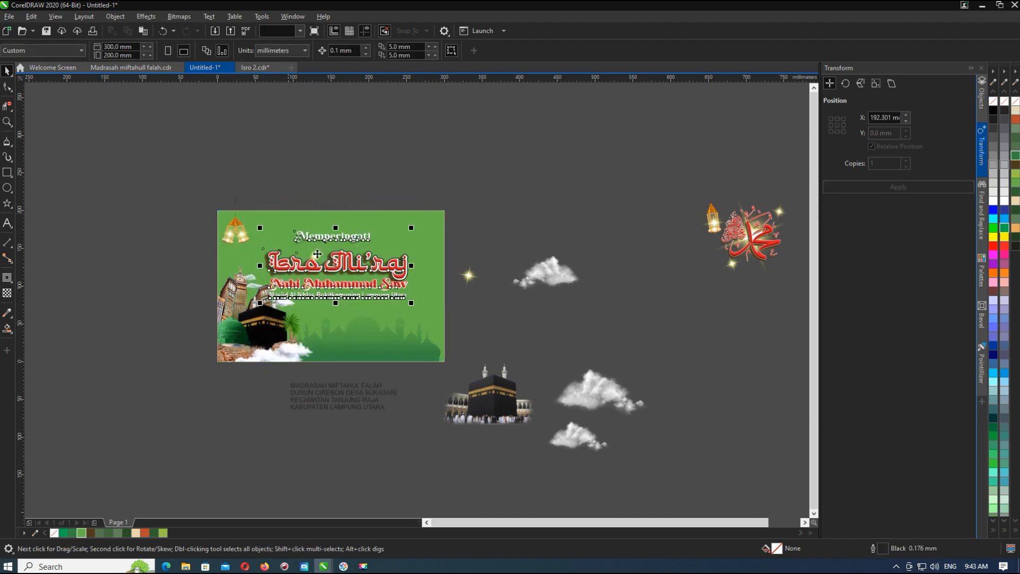
scroll(336, 230, "up", 1)
left_click_drag(341, 278, 341, 256)
left_click(198, 169)
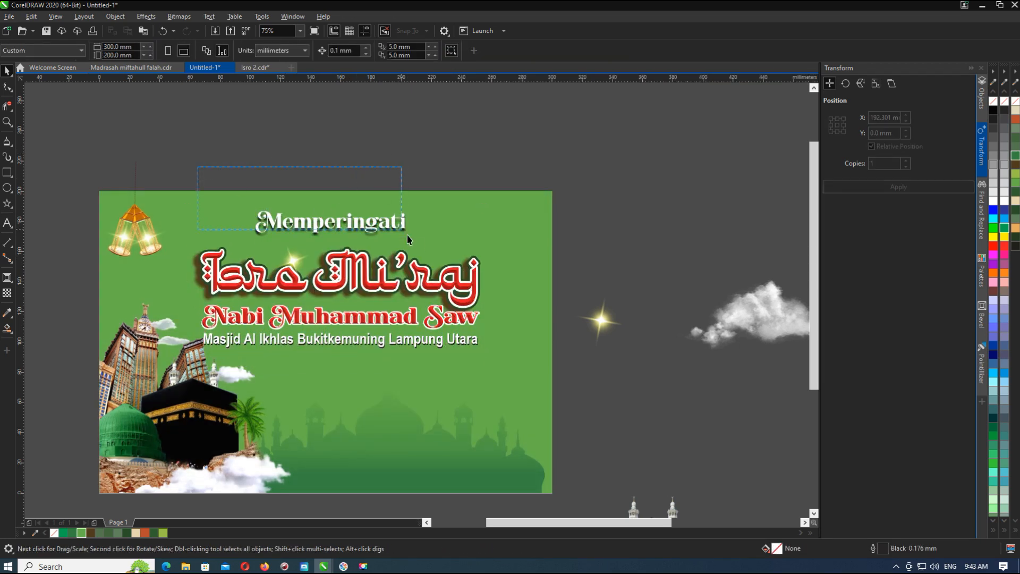
left_click_drag(408, 239, 410, 241)
mouse_move(343, 226)
left_mouse_down()
mouse_move(344, 171)
mouse_move(345, 233)
left_mouse_up()
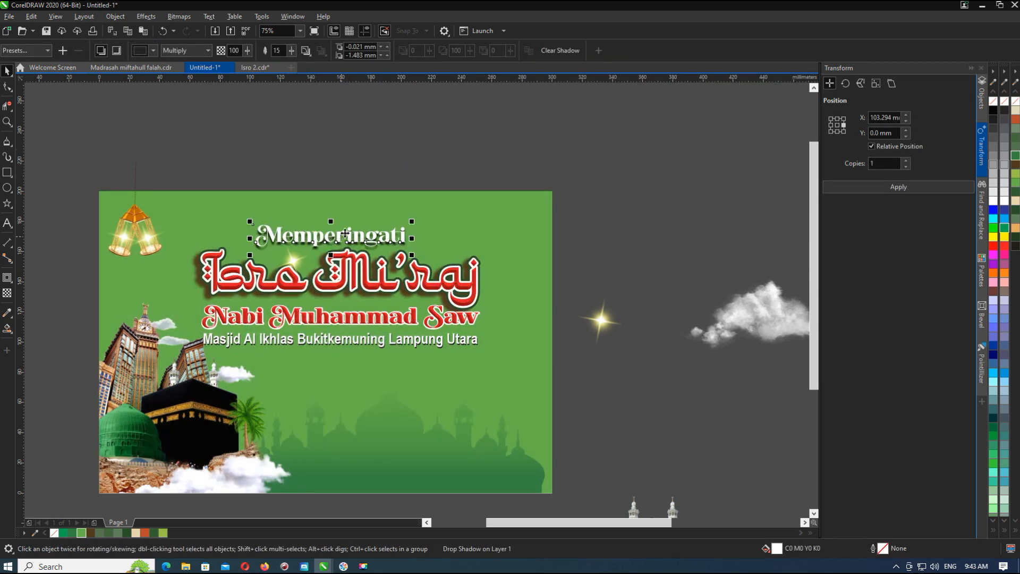
left_click(361, 160)
Delete the "Masjid Al Ikhlas Bukitkemuning Lampung Utara" line and its leftover duplicate below the subtitle.
scroll(289, 263, "down", 2)
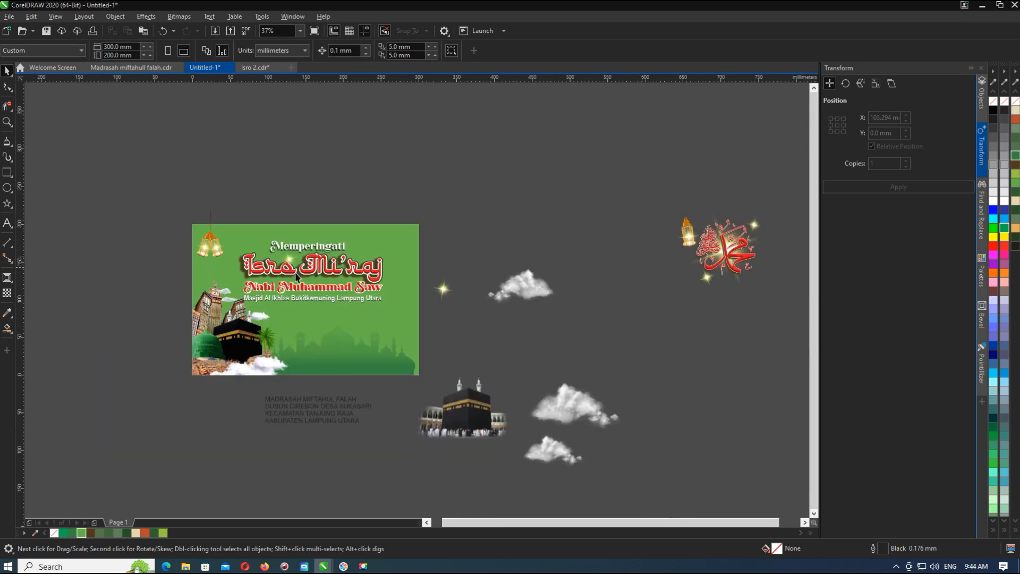
left_click(330, 300)
key("Delete")
scroll(273, 310, "down", 1)
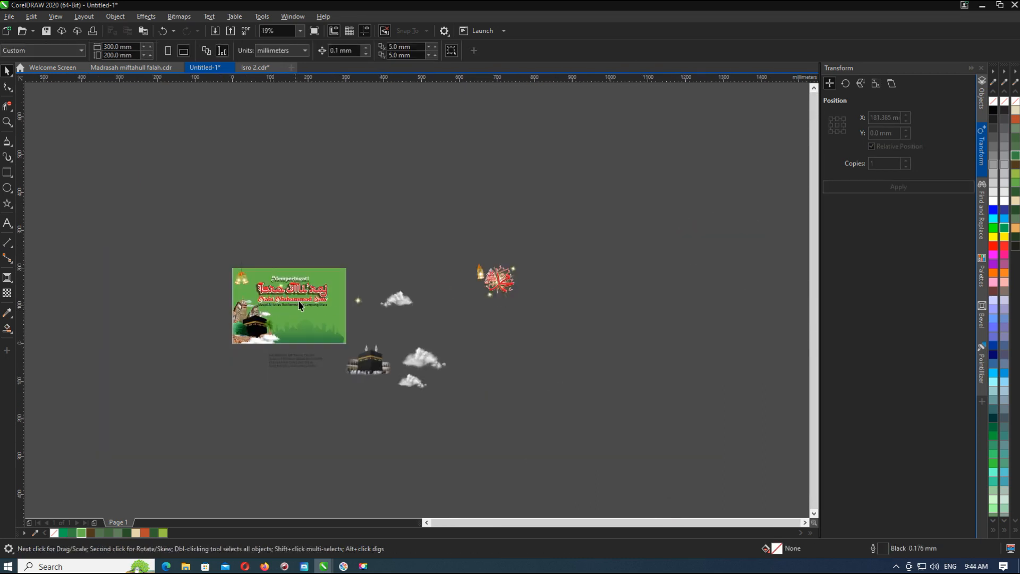
left_click(301, 305)
key("Delete")
scroll(331, 300, "up", 1)
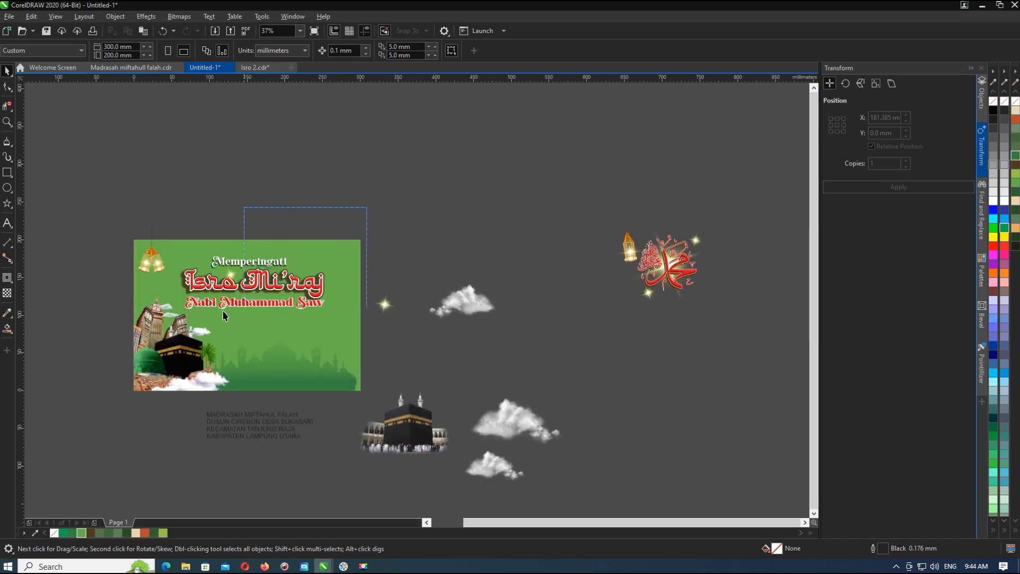
Shift the title block lower on the banner and shrink the Kaaba collage in the lower left corner of the PowerClip.
left_click_drag(178, 321, 181, 318)
left_click_drag(247, 285, 177, 359)
double_click(177, 359)
left_click(198, 307)
left_click_drag(251, 288, 226, 313)
left_click(512, 419)
left_click(537, 351, "ctrl")
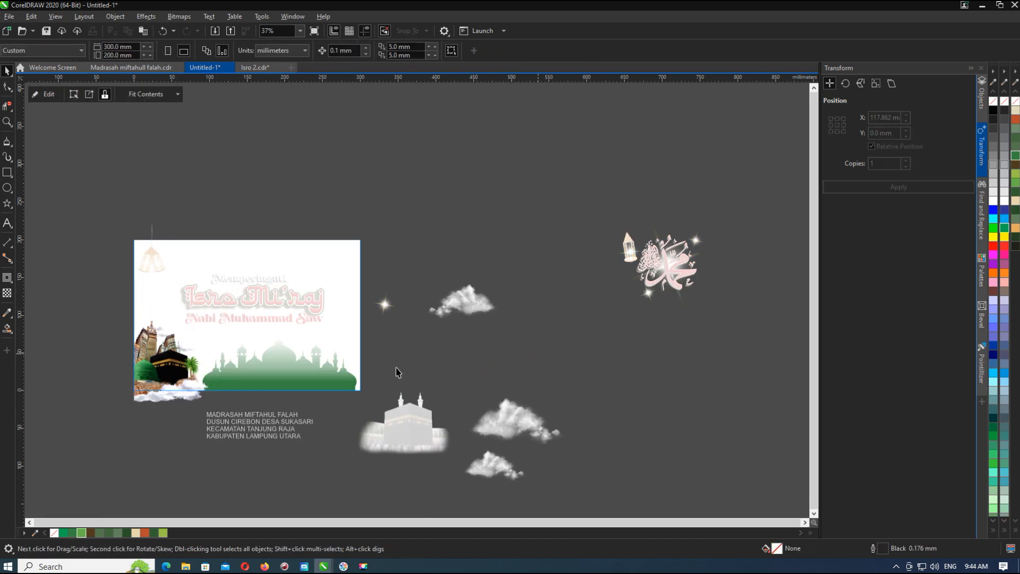
Move the red Muhammad calligraphy with its lantern and sparkles into the background's upper right corner and scale it down to fit.
left_click(295, 218)
left_click_drag(589, 197, 722, 314)
left_click_drag(659, 274, 317, 281)
scroll(304, 251, "up", 2)
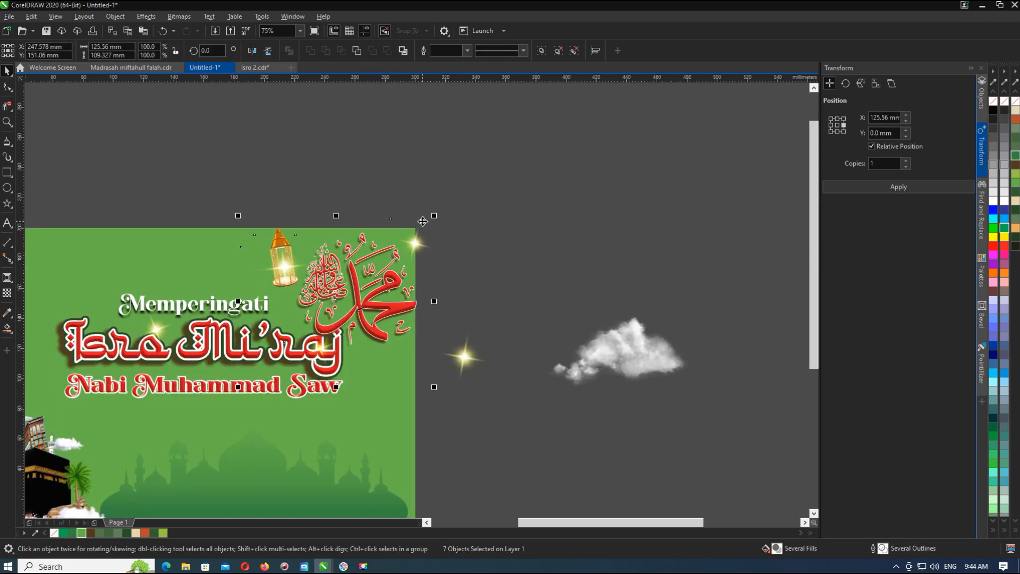
left_click_drag(436, 215, 410, 231)
left_click_drag(357, 272, 364, 265)
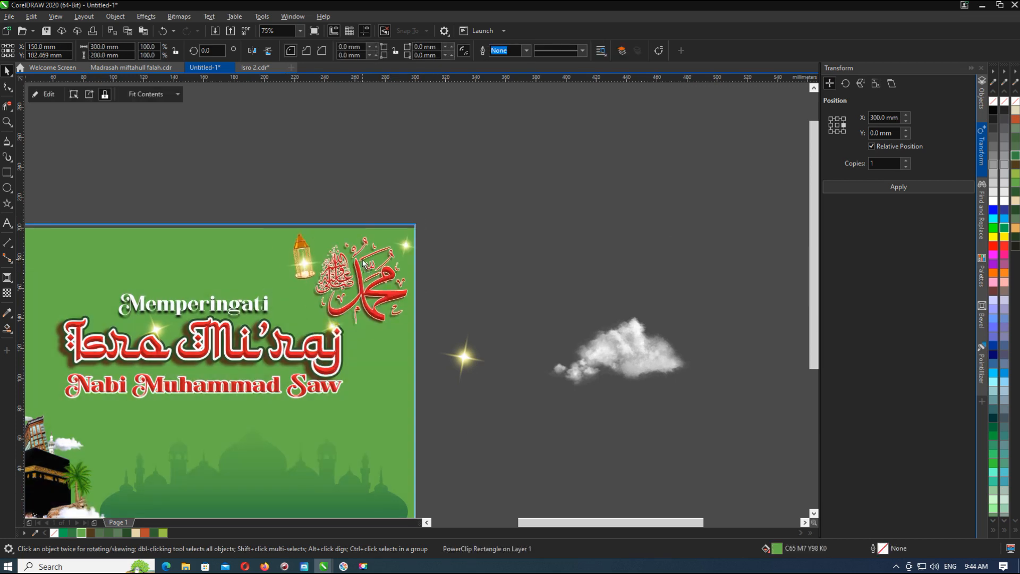
left_click(470, 275)
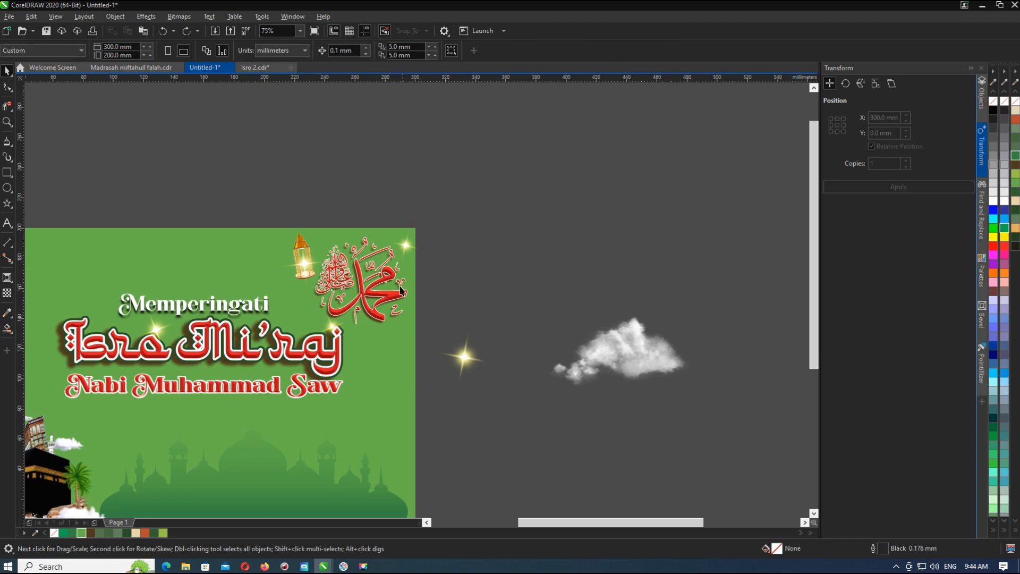
Apply a vertical fountain fill to the background, running from dark green at the bottom to light yellow-green at the top.
scroll(401, 290, "down", 2)
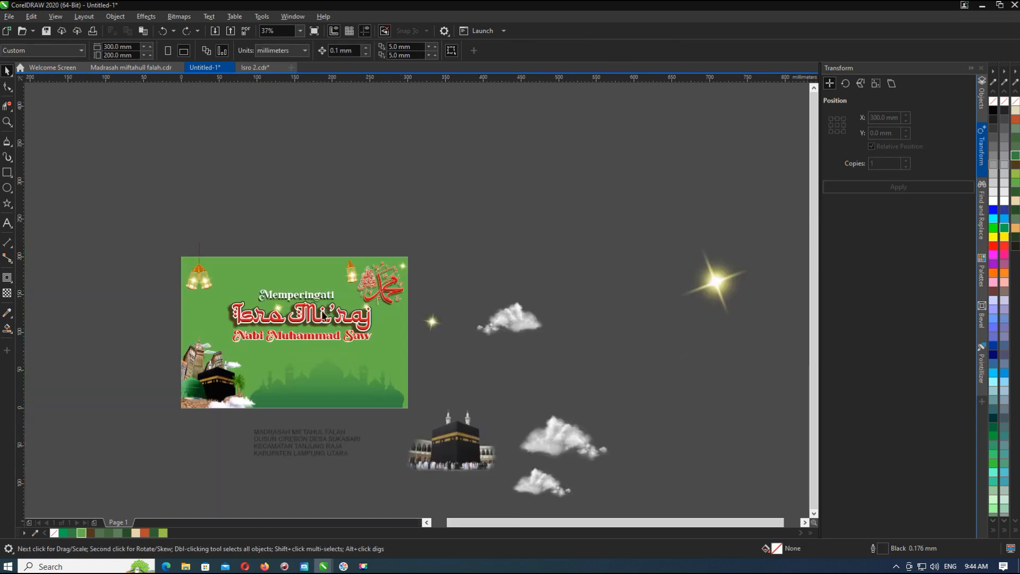
left_click(310, 345)
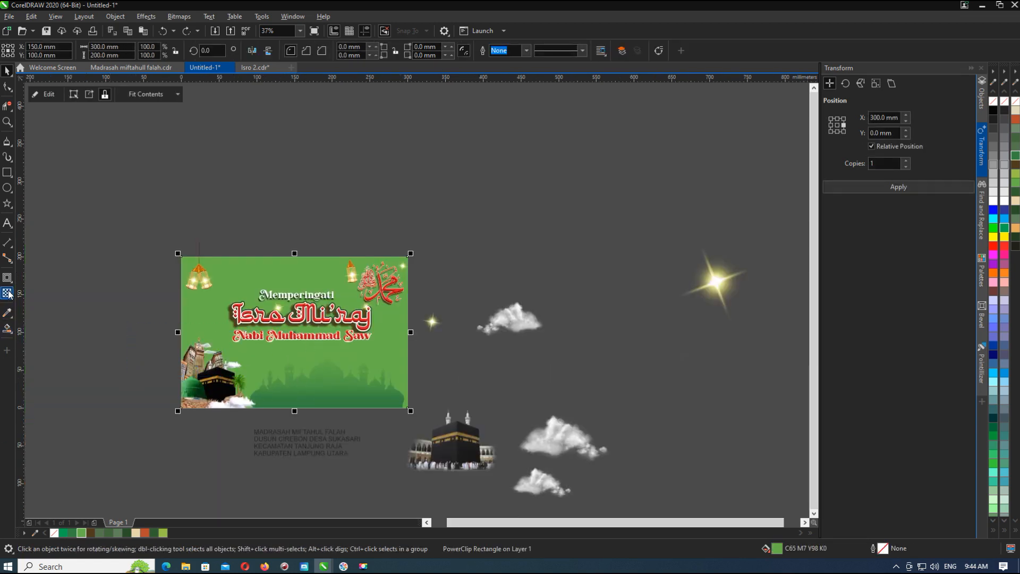
left_click(8, 334)
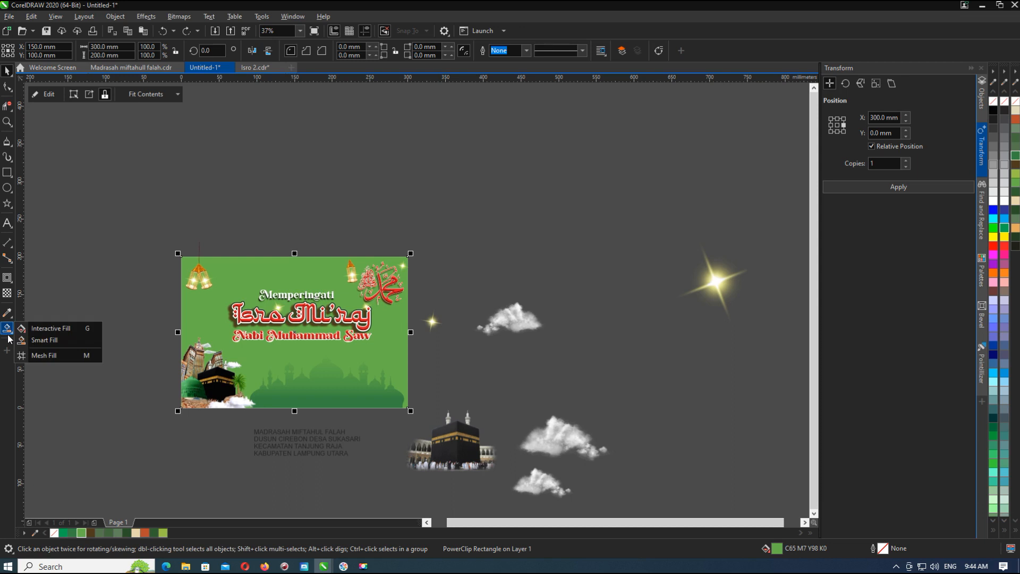
left_click(51, 328)
left_click_drag(289, 379, 289, 304)
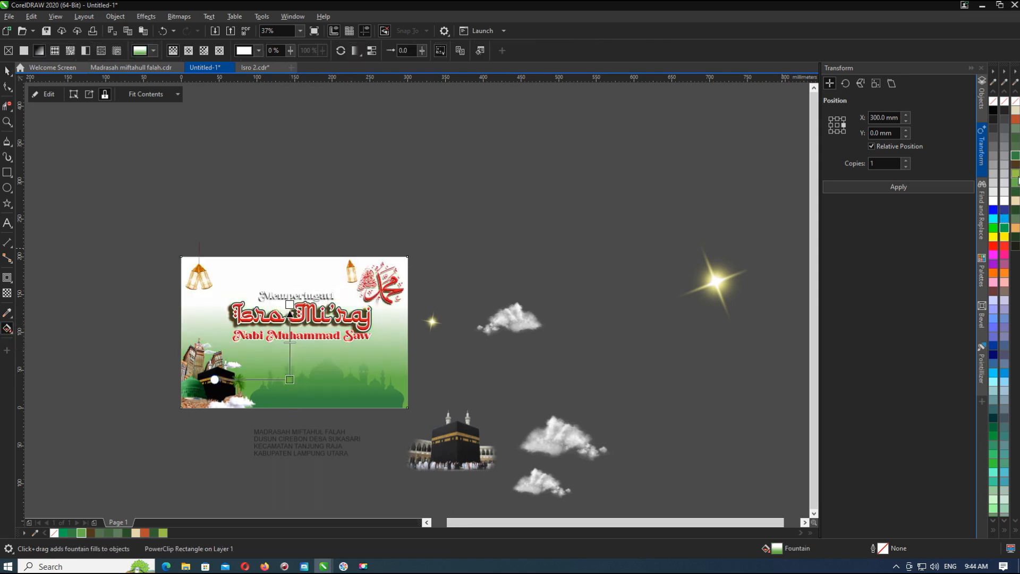
left_click(1015, 175)
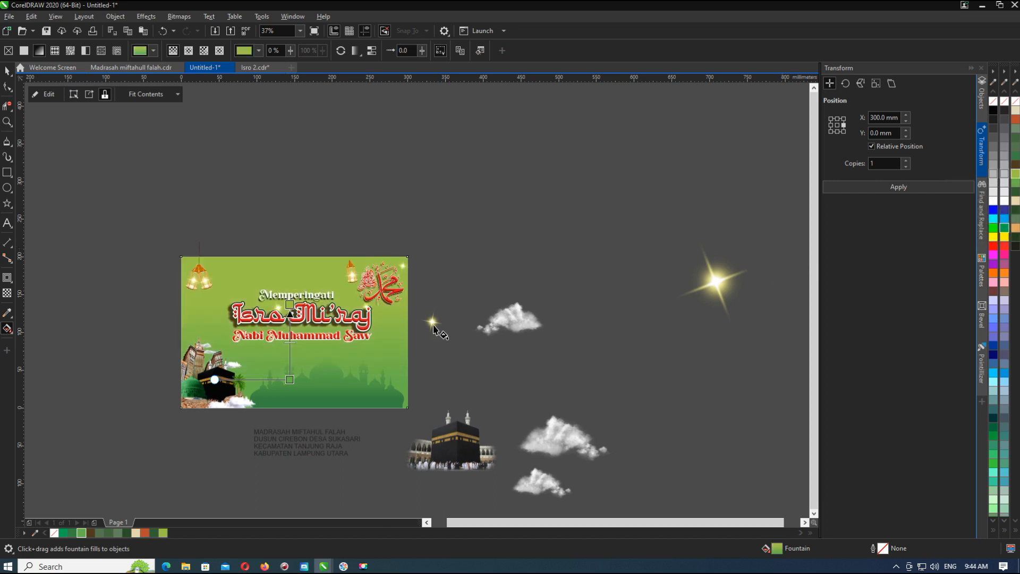
left_click(290, 378)
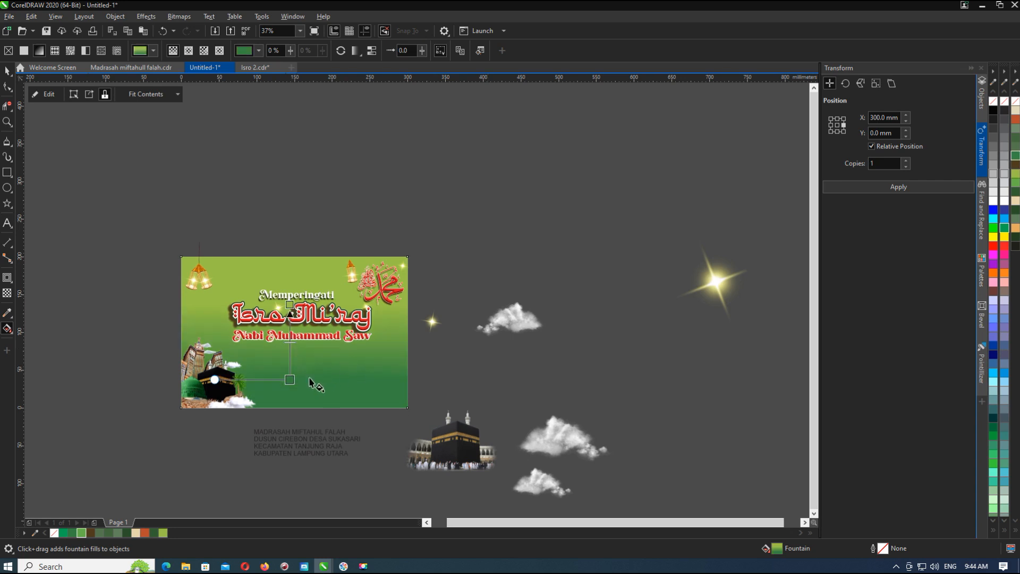
Reverse the background's fountain fill so dark green starts at the top edge and fades to light green around the middle.
left_click_drag(290, 380, 290, 223)
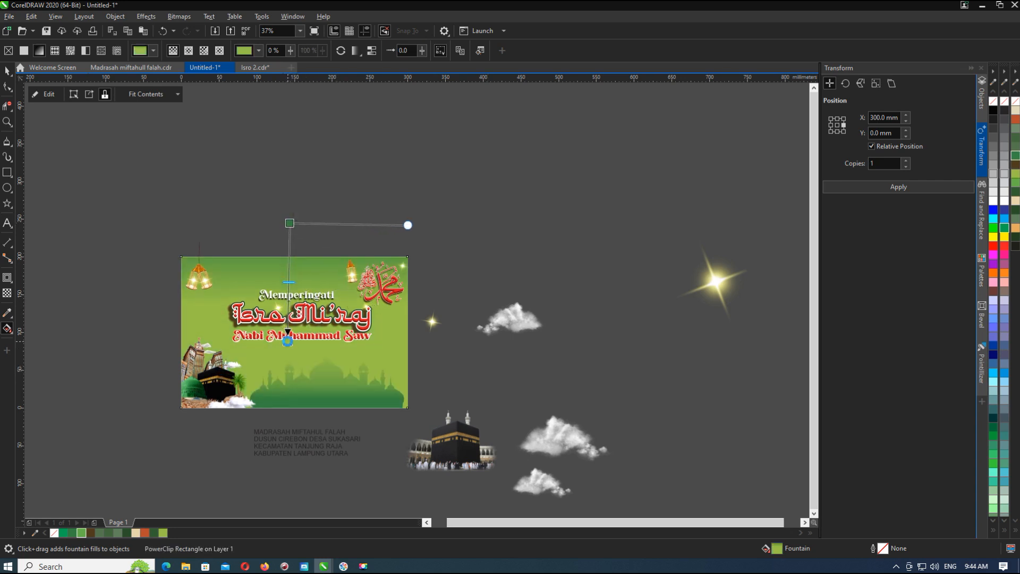
left_click_drag(289, 225, 287, 256)
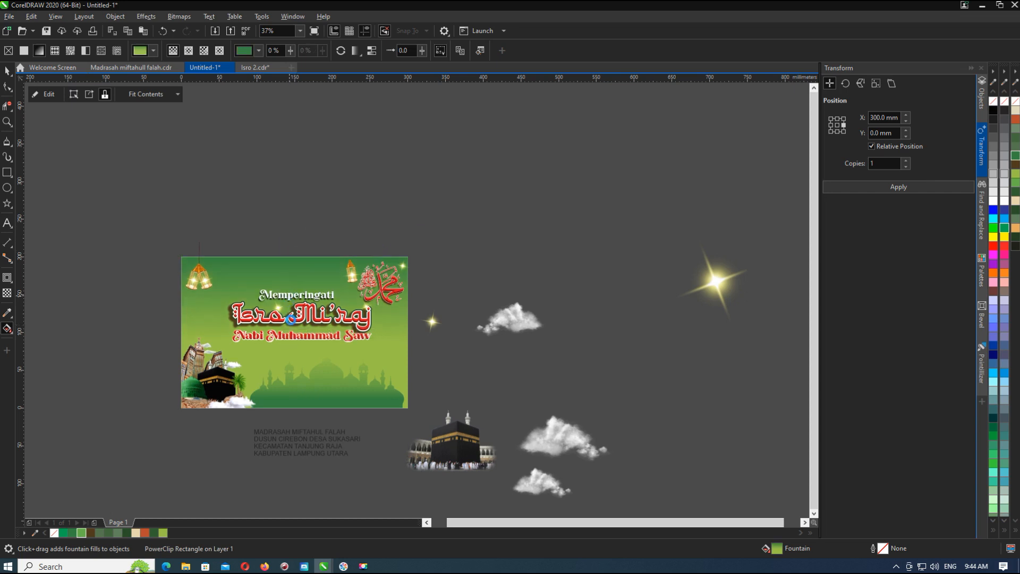
left_click_drag(287, 340, 288, 336)
left_click(6, 72)
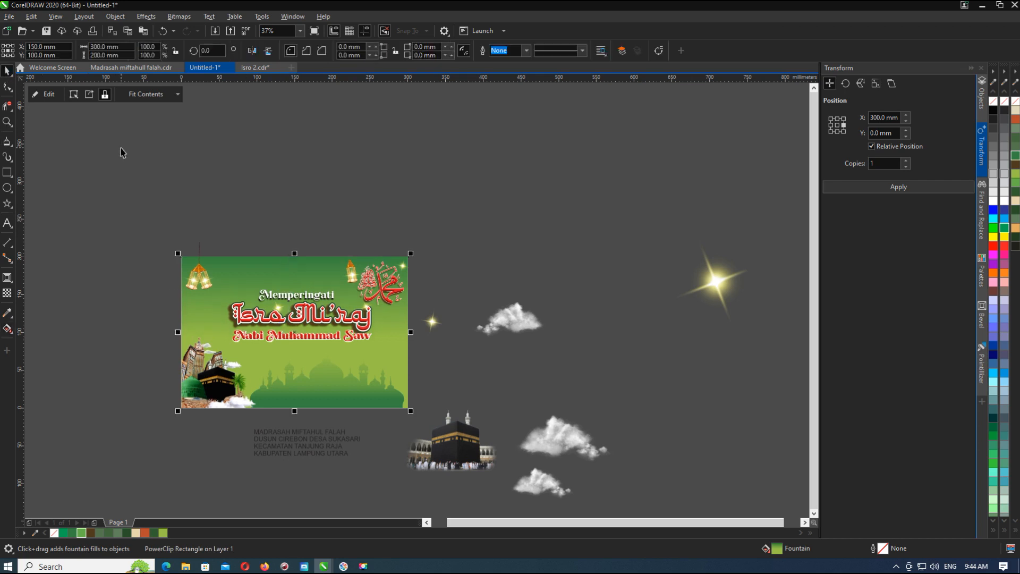
Remove the thin hanging line that extends above the lanterns in the upper left corner.
left_click(201, 284)
left_click_drag(201, 284, 190, 273)
left_click(249, 265)
left_click(280, 224)
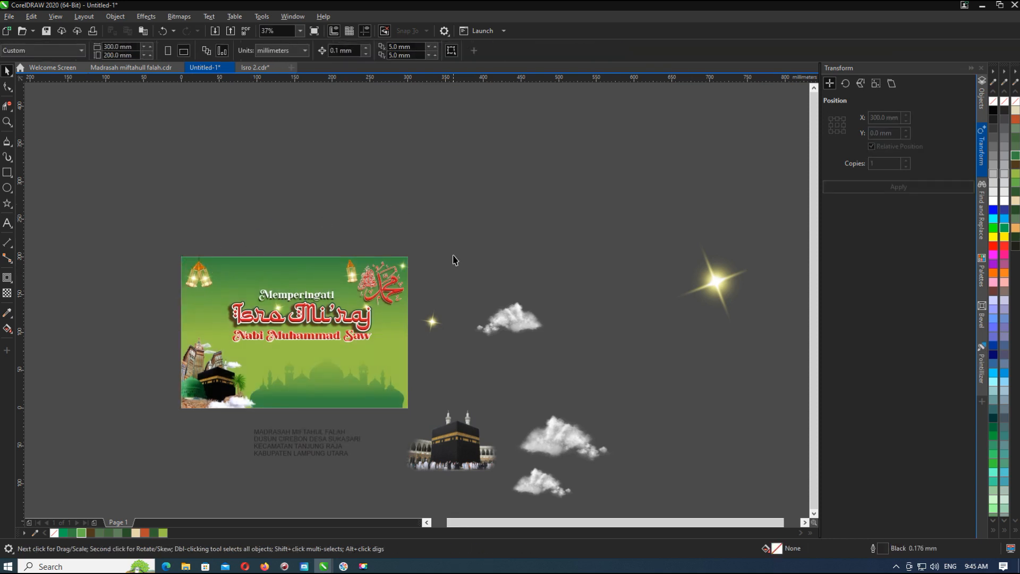
left_click(511, 308)
left_click(543, 310)
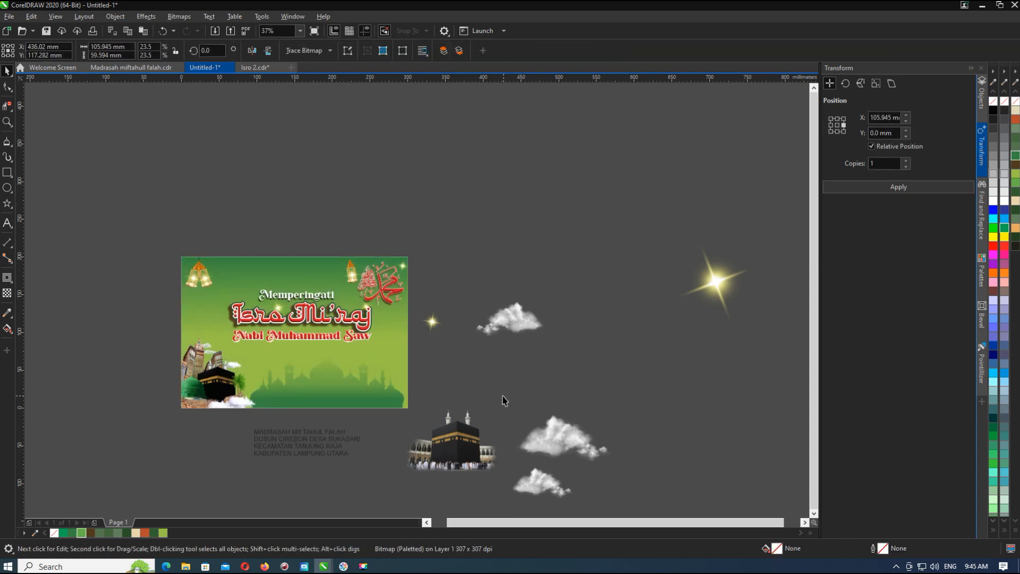
Scale the "Nabi Muhammad Saw" subtitle with its outline to about 158 mm wide and move it up close under "Isro Mi'raj".
scroll(279, 337, "up", 2)
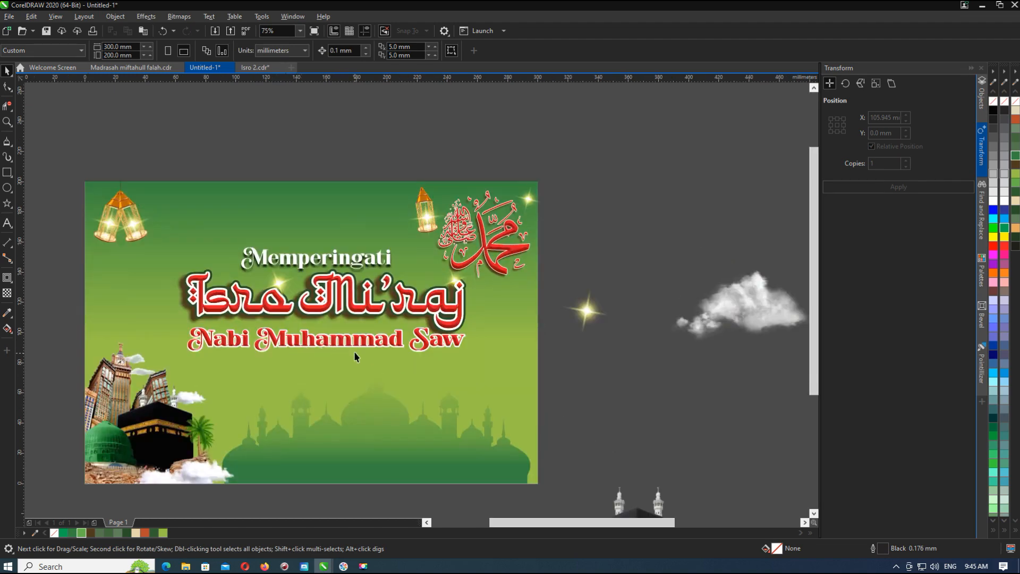
left_click(322, 340)
left_click_drag(453, 355, 458, 363)
key("ctrl+z")
scroll(461, 338, "up", 4)
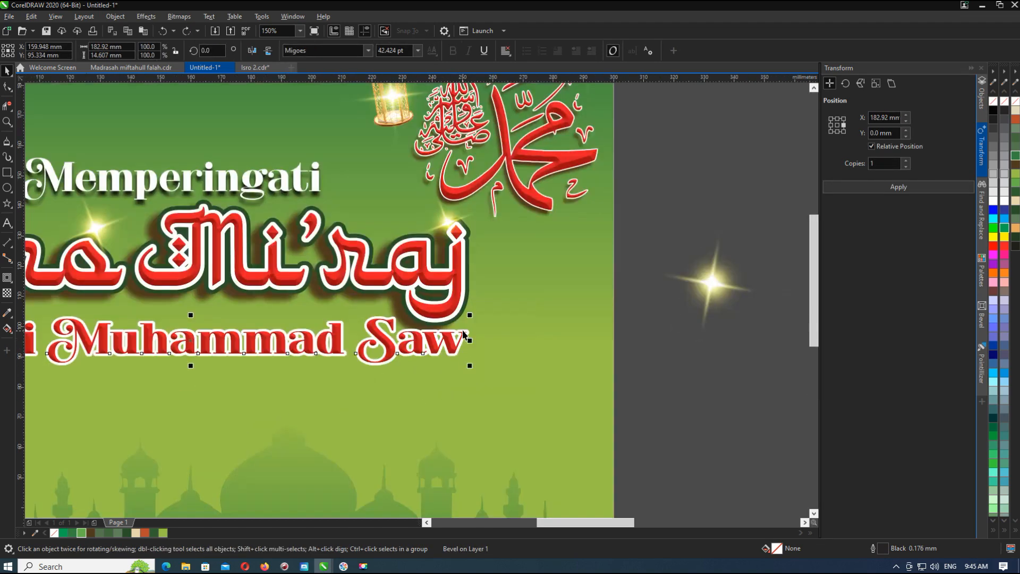
left_click(463, 329, "shift")
scroll(471, 357, "down", 1)
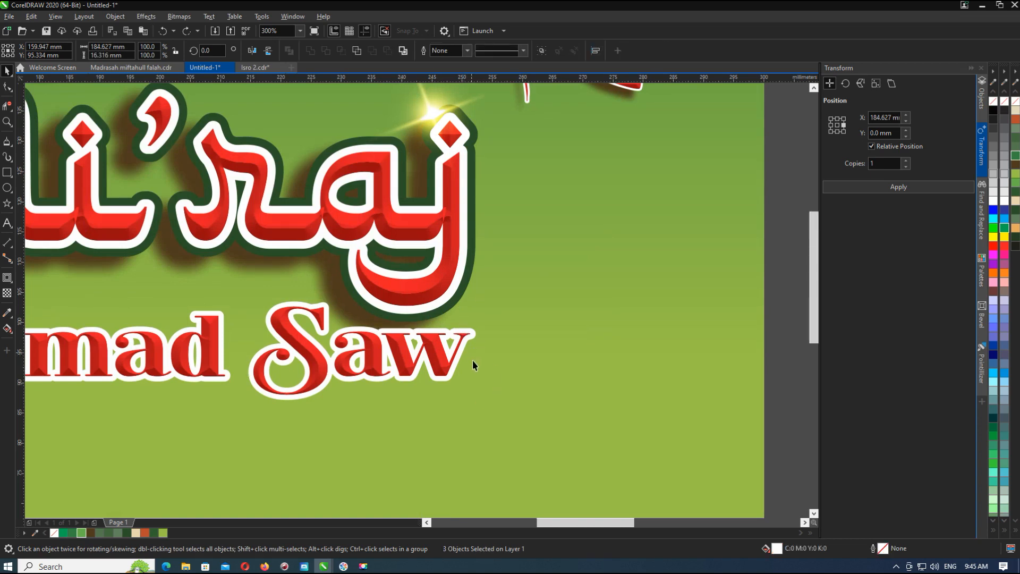
left_click_drag(469, 376, 392, 348)
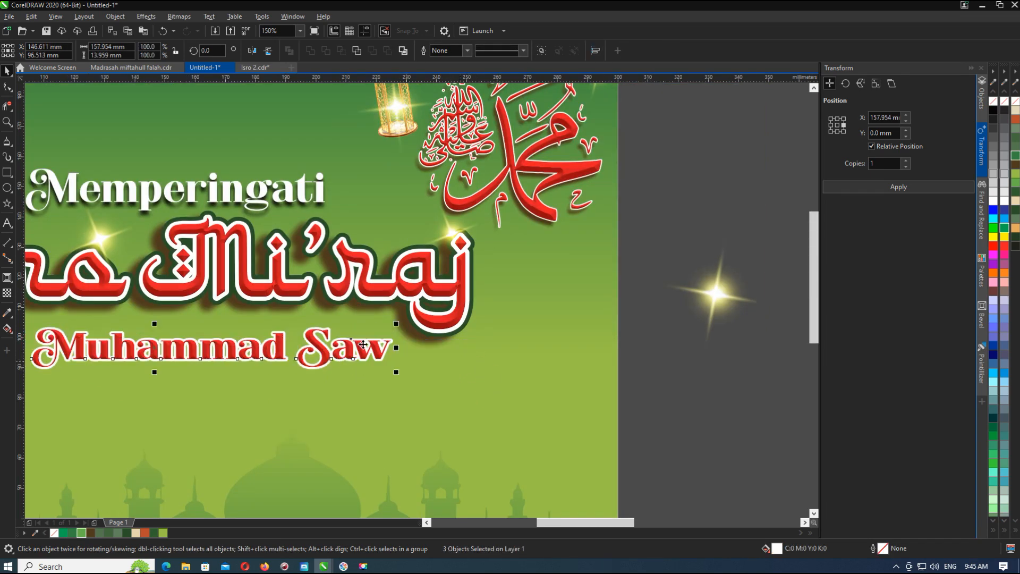
scroll(356, 345, "down", 1)
left_click_drag(307, 350, 307, 344)
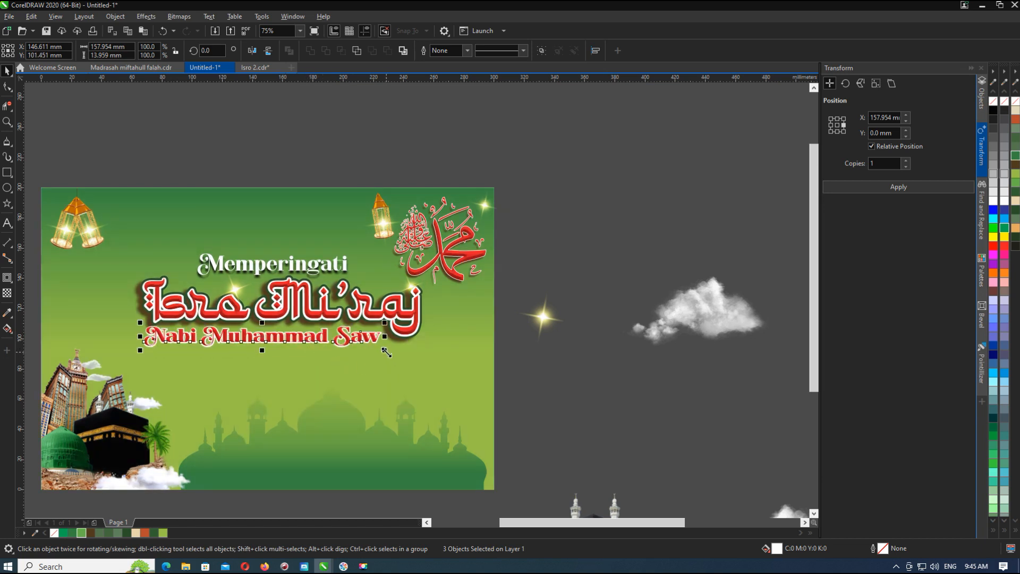
Move "Memperingati" further left, placing it just above the first part of the "Isro Mi'raj" title.
left_click(282, 265)
left_click_drag(281, 265, 264, 259)
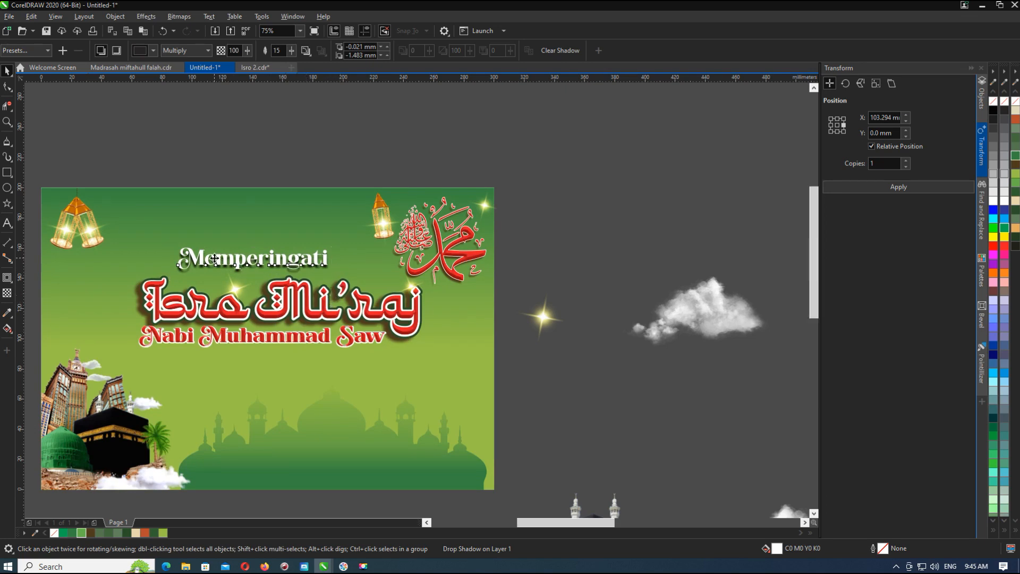
scroll(240, 269, "up", 2)
left_click_drag(250, 263, 300, 269)
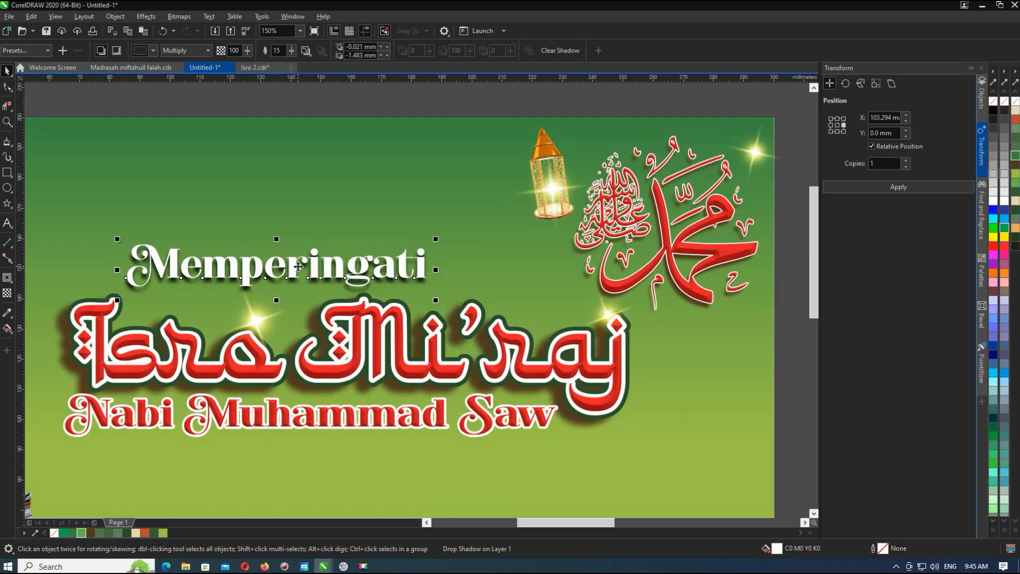
Lower the lantern beside the Muhammad calligraphy to the upper right end of the "Isro Mi'raj" title and select the calligraphy.
scroll(301, 269, "down", 2)
left_click(615, 292)
left_click_drag(423, 220, 427, 272)
left_click(590, 291)
left_click_drag(572, 179, 460, 270)
left_click_drag(461, 270, 431, 291)
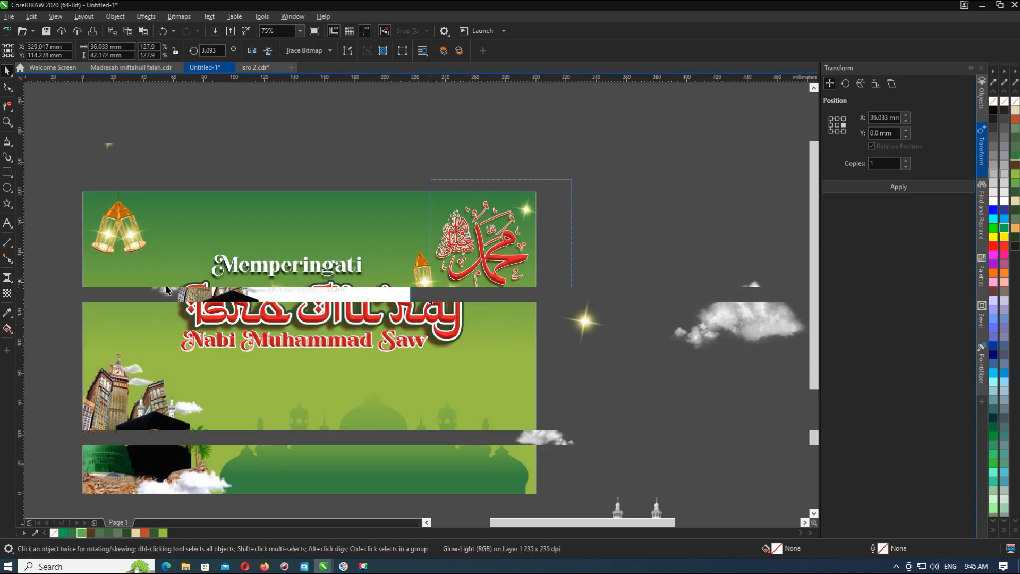
left_click_drag(431, 291, 429, 293)
Bring the dark green mosque silhouette to the front inside the PowerClip, over the clouds and sparkle, and finish editing the contents.
left_click(393, 372)
left_click_drag(248, 308, 285, 320)
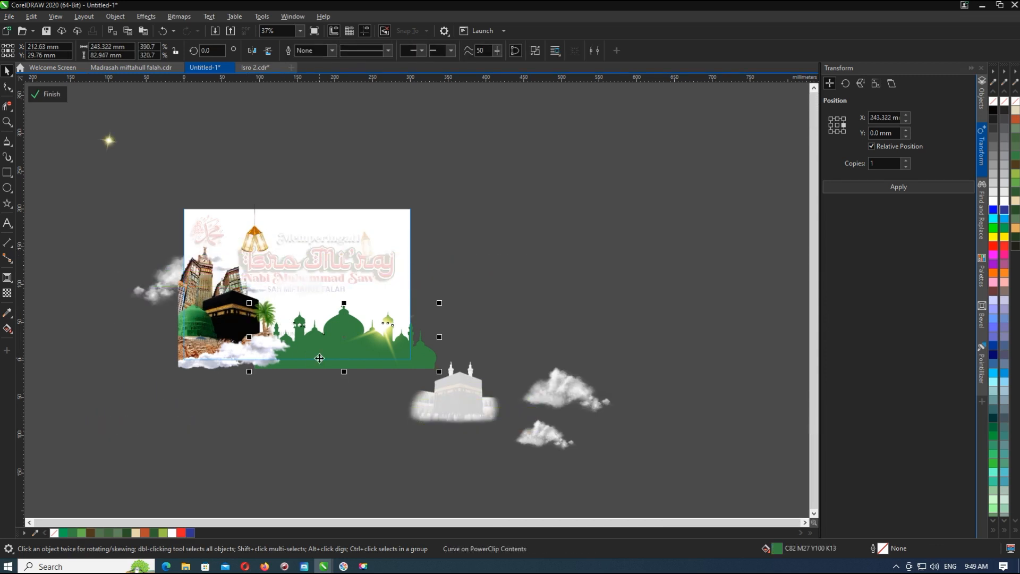
key("shift+Page_Up")
left_click(513, 261, "ctrl")
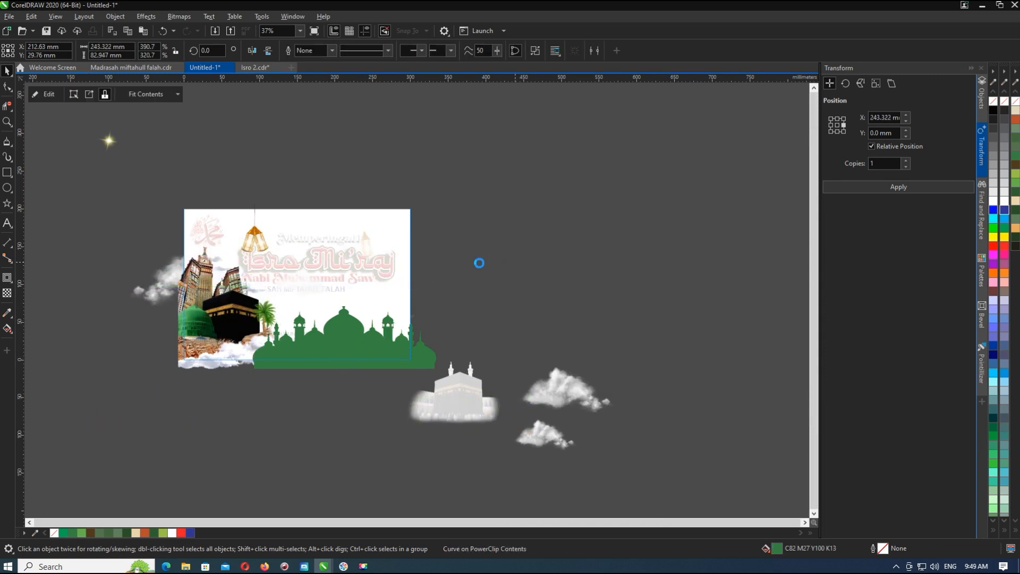
left_click(509, 262)
scroll(204, 260, "up", 2)
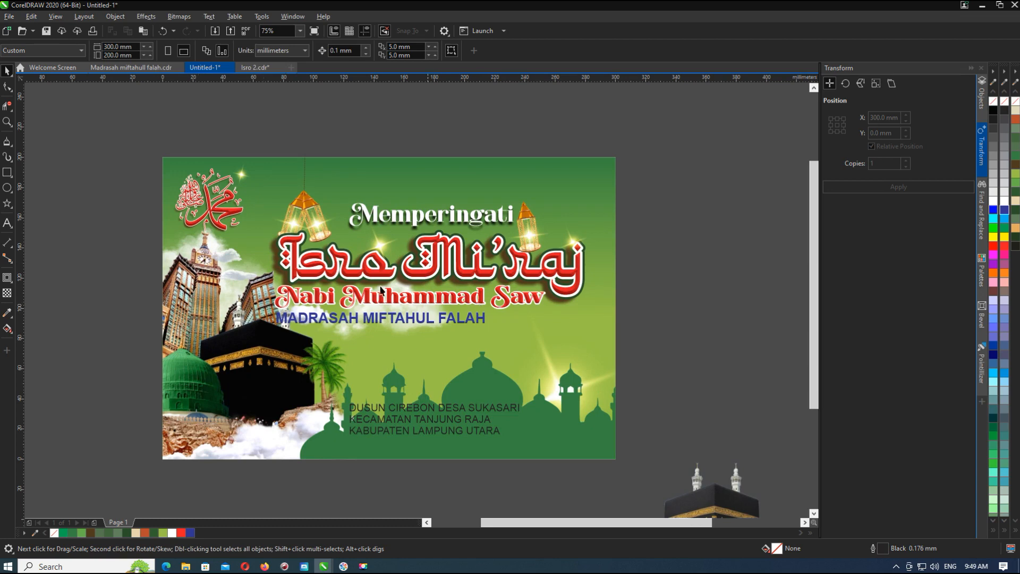
scroll(335, 283, "down", 2)
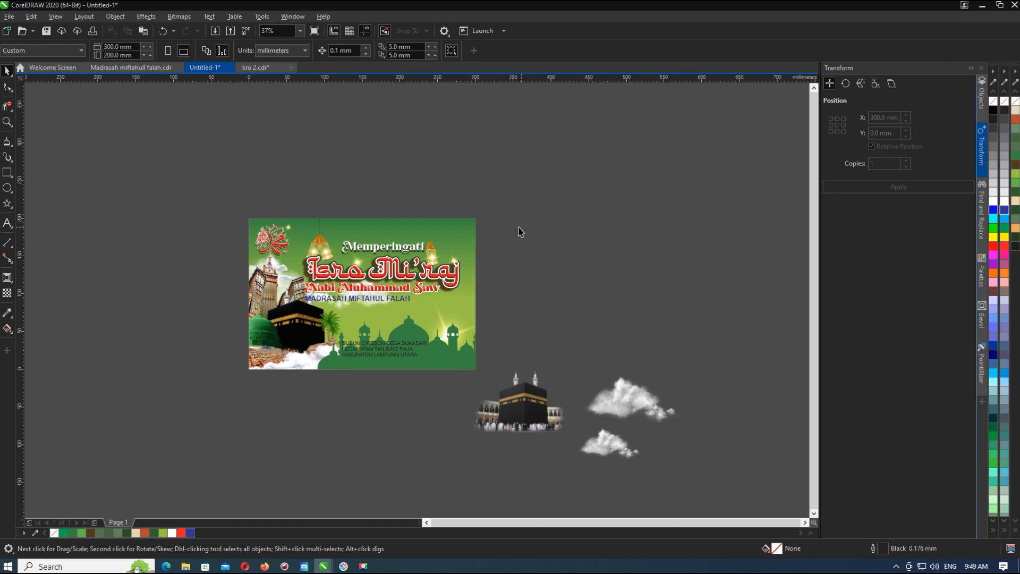
Lower the title block with the school name and small lantern slightly and scale it to about 199 mm wide.
scroll(427, 272, "up", 2)
left_click(316, 333)
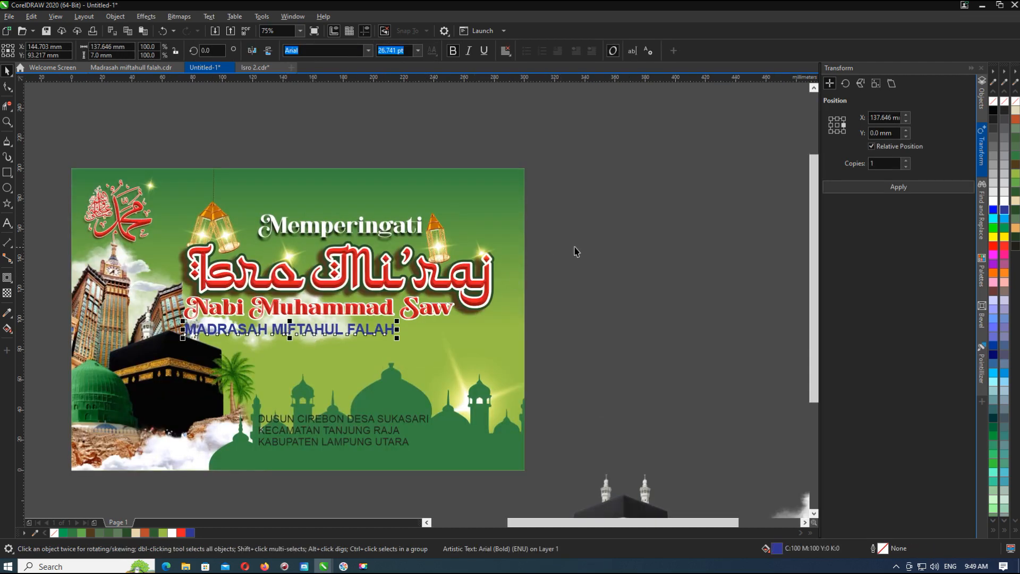
left_click_drag(595, 192, 169, 351)
left_click_drag(332, 281, 339, 313)
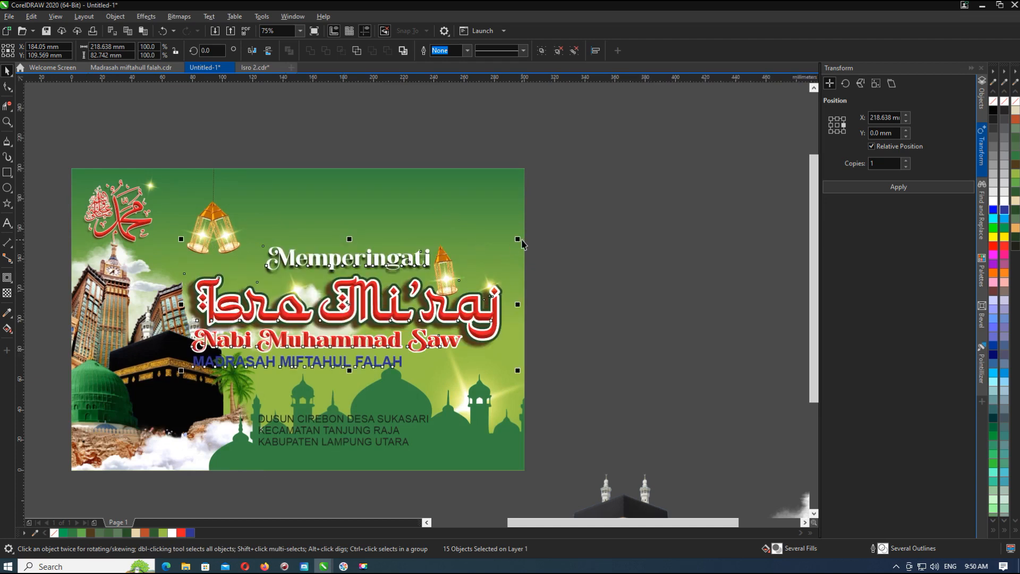
left_click_drag(516, 239, 502, 242)
mouse_move(361, 287)
left_mouse_down()
mouse_move(372, 274)
mouse_move(363, 268)
left_mouse_up()
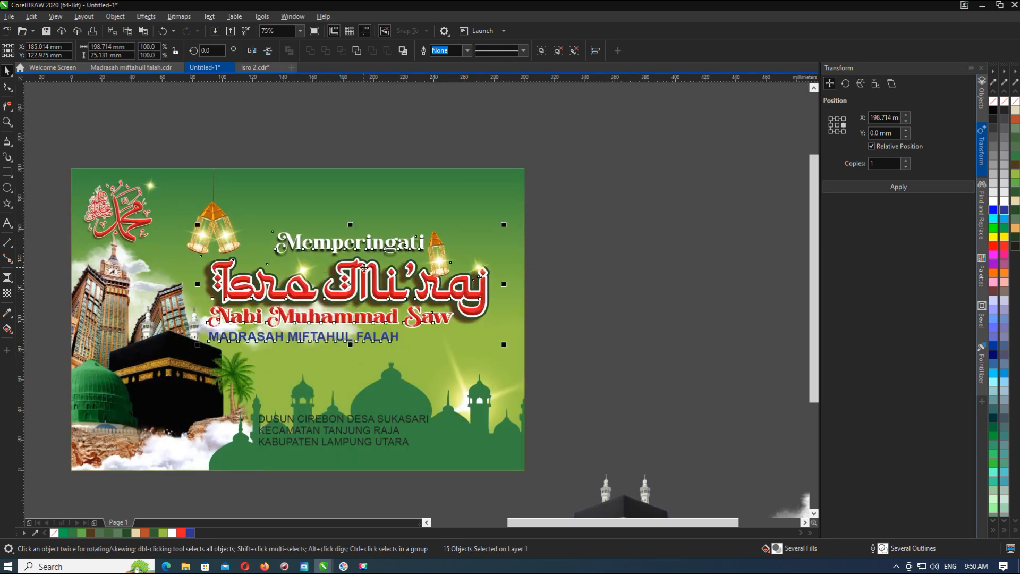
left_click(582, 272)
scroll(353, 237, "down", 2)
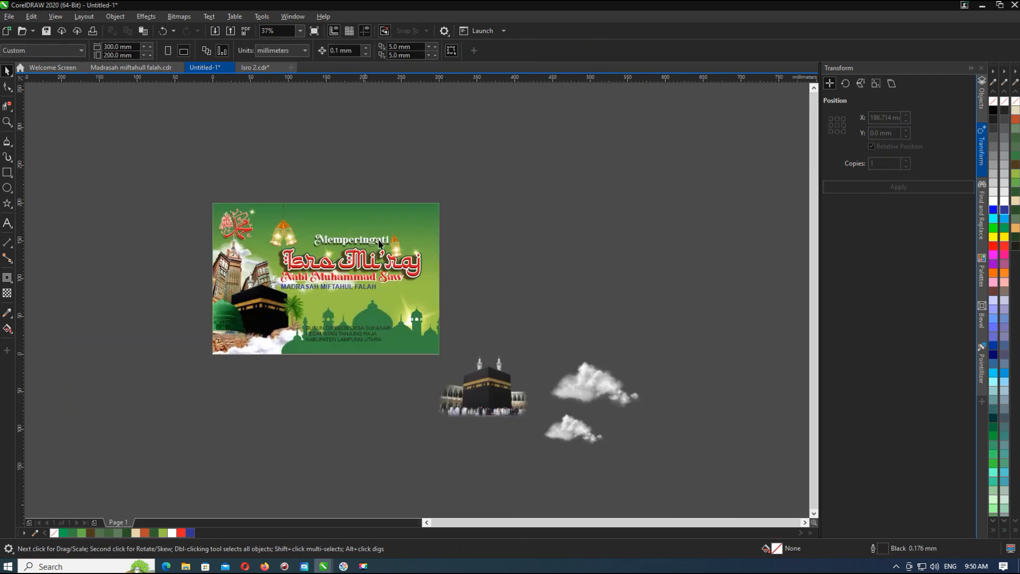
Copy the school logo from Madrasah miftahull falah.cdr into the banner and place it, scaled down, above "Memperingati".
left_click(134, 69)
scroll(345, 196, "down", 2)
left_click_drag(124, 126, 489, 370)
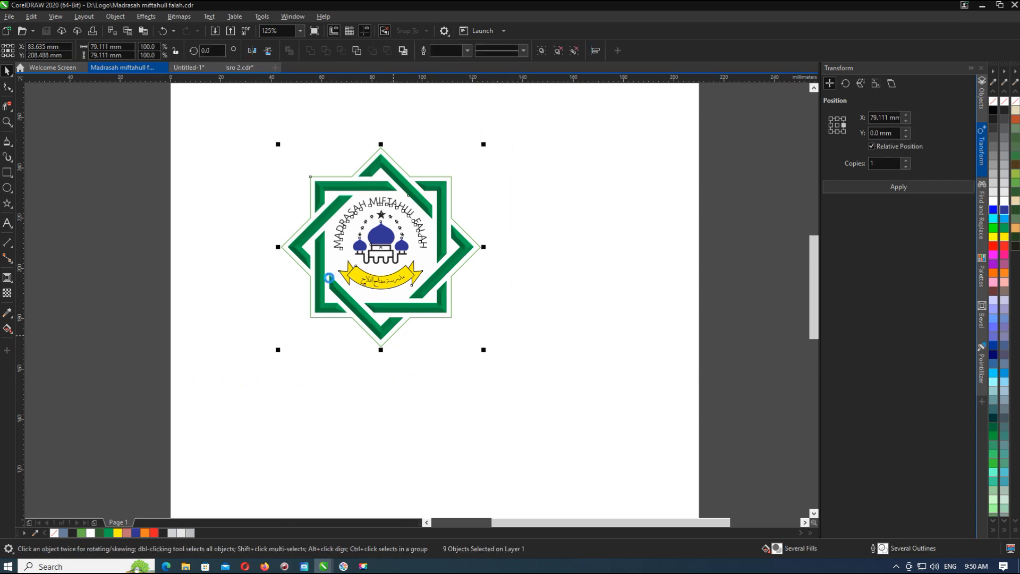
left_click(189, 68)
key("ctrl+v")
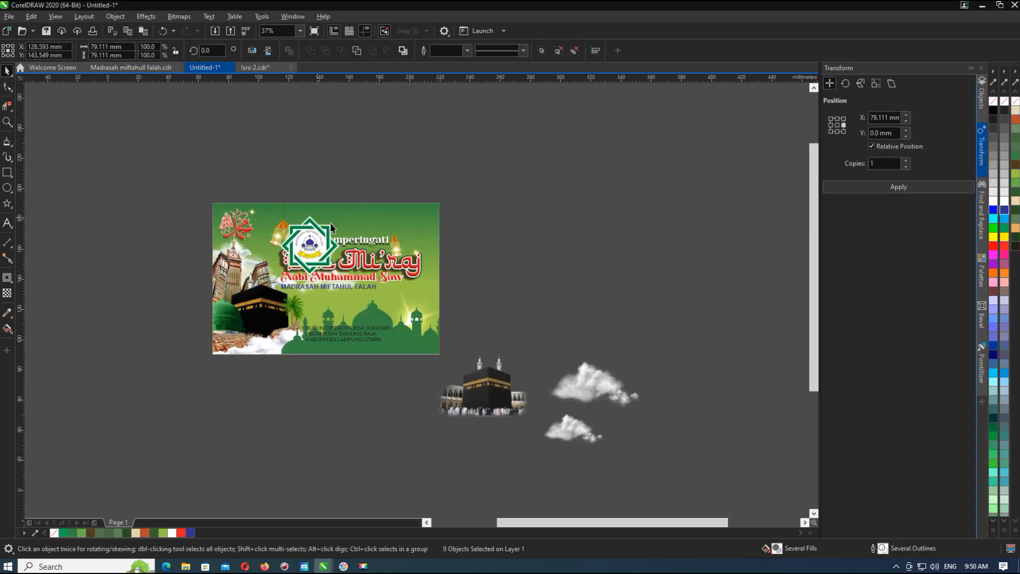
scroll(353, 224, "up", 2)
left_click_drag(364, 211, 417, 260)
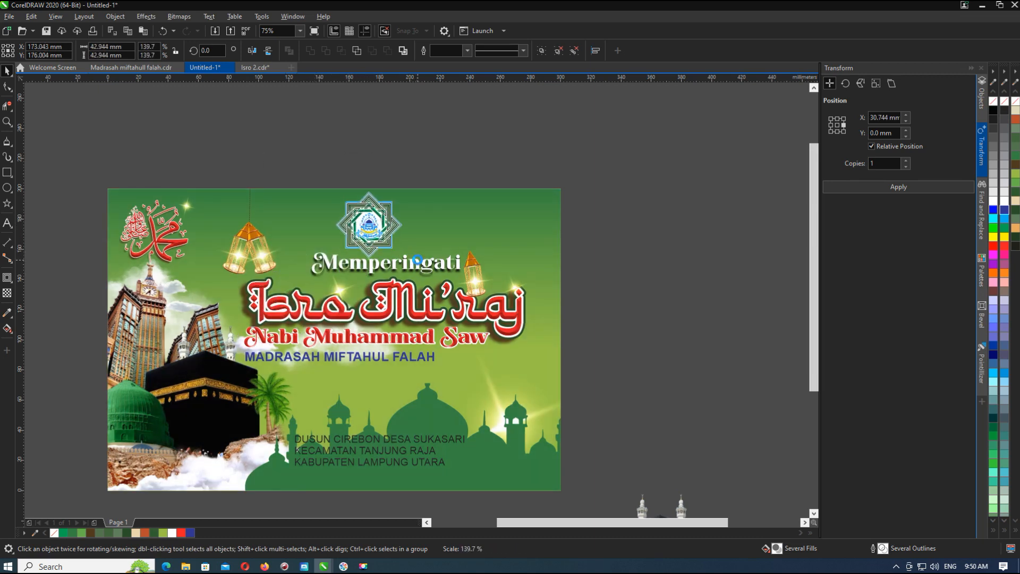
Shift the title texts further down and lower the school logo to sit close above "Memperingati".
left_click_drag(600, 250, 234, 372)
left_click_drag(380, 268, 381, 293)
left_click_drag(307, 168, 423, 275)
left_click_drag(382, 217, 382, 236)
Scale the school logo to about 51 mm wide and nudge it over the middle of "Memperingati".
scroll(393, 231, "up", 2)
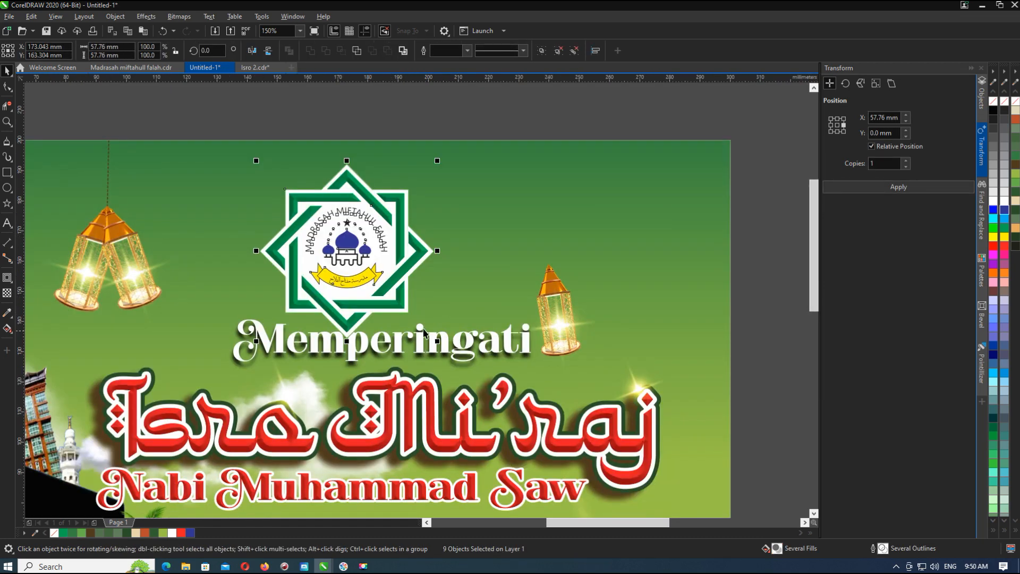
left_click_drag(436, 340, 422, 325)
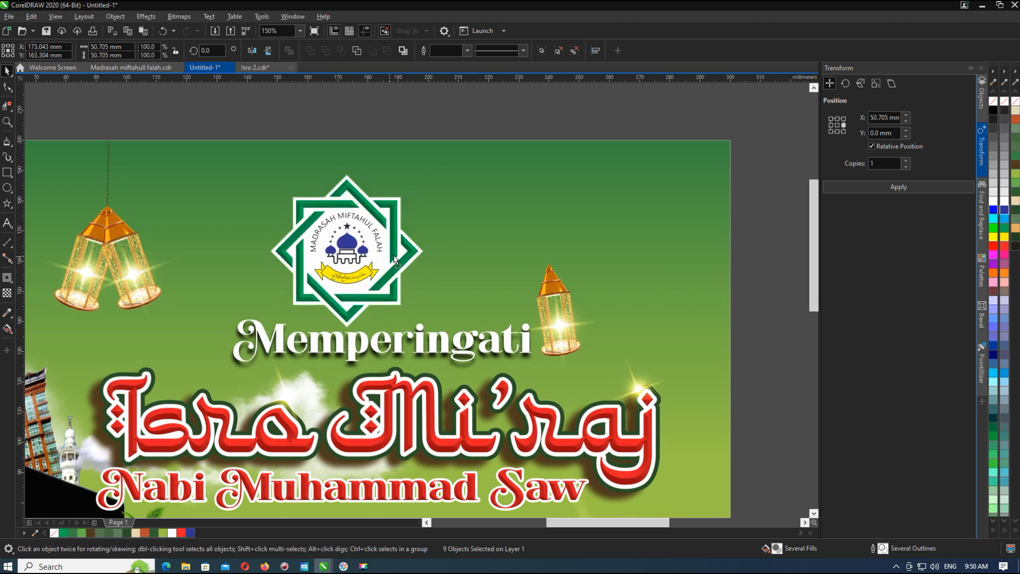
left_click_drag(398, 256, 398, 246)
scroll(379, 248, "up", 2)
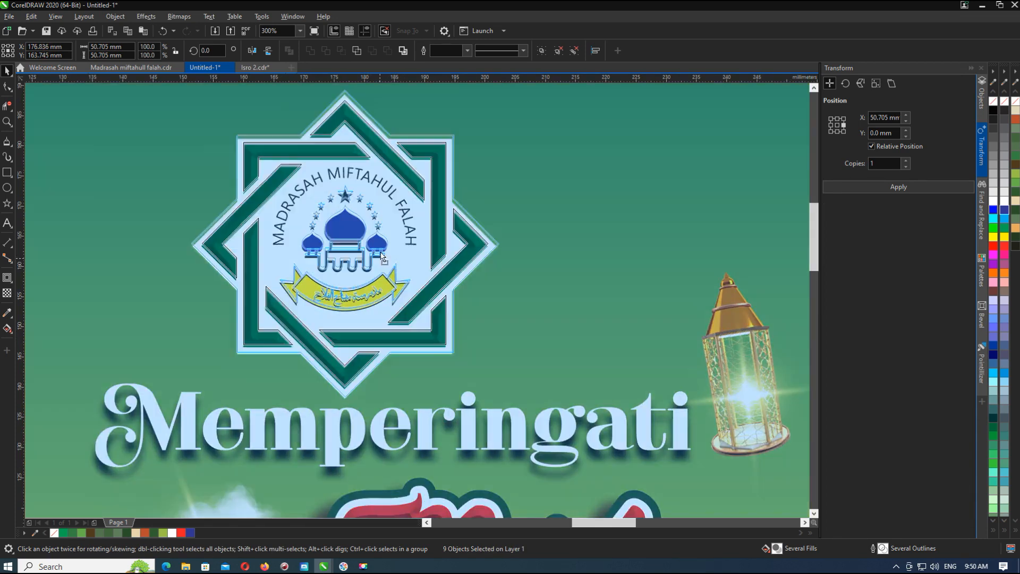
scroll(379, 247, "down", 2)
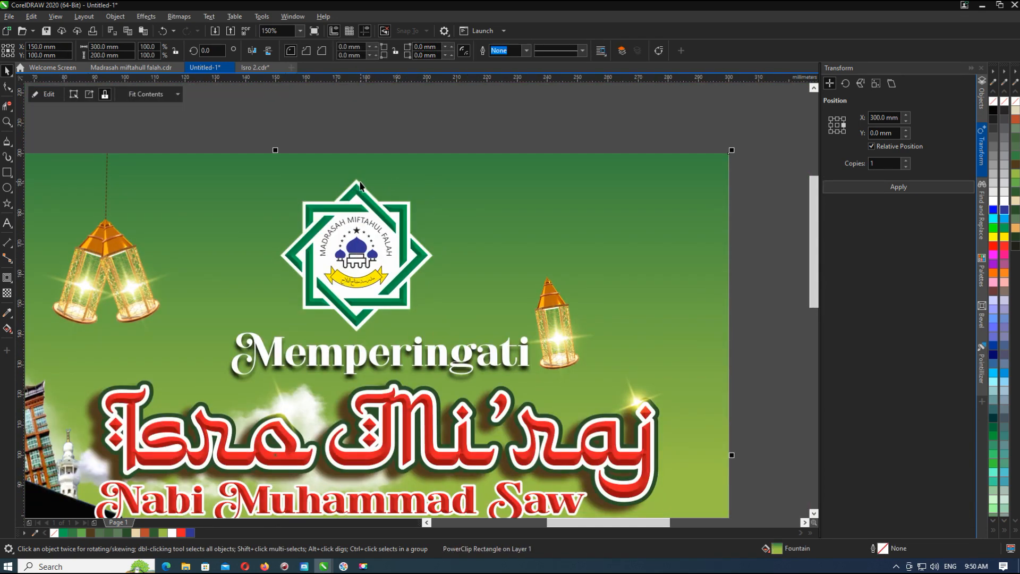
Add a drop shadow running from the top to the bottom of the school logo, with an opacity of 86.
left_click(8, 277)
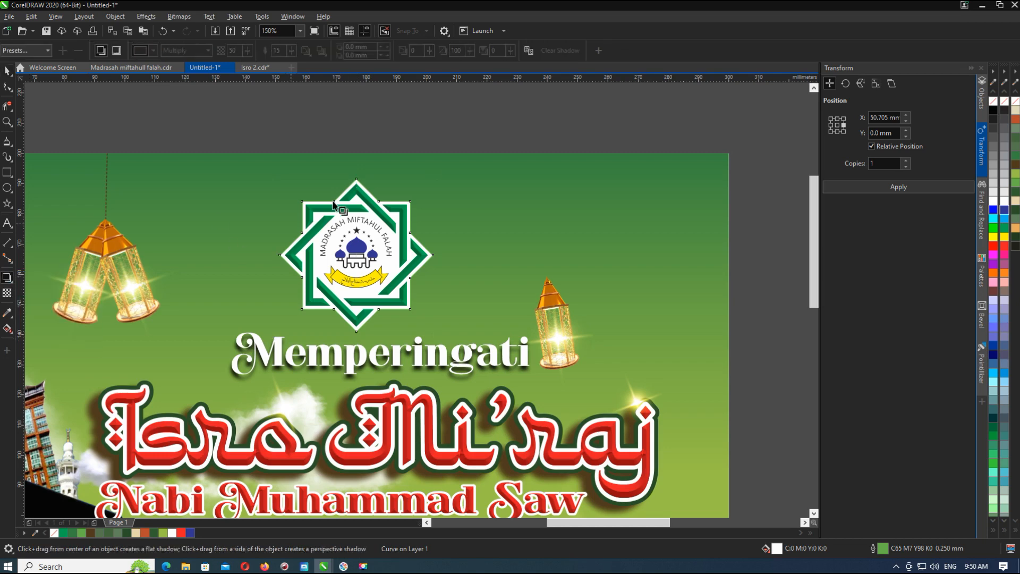
left_click_drag(356, 179, 357, 336)
left_click_drag(357, 256, 357, 313)
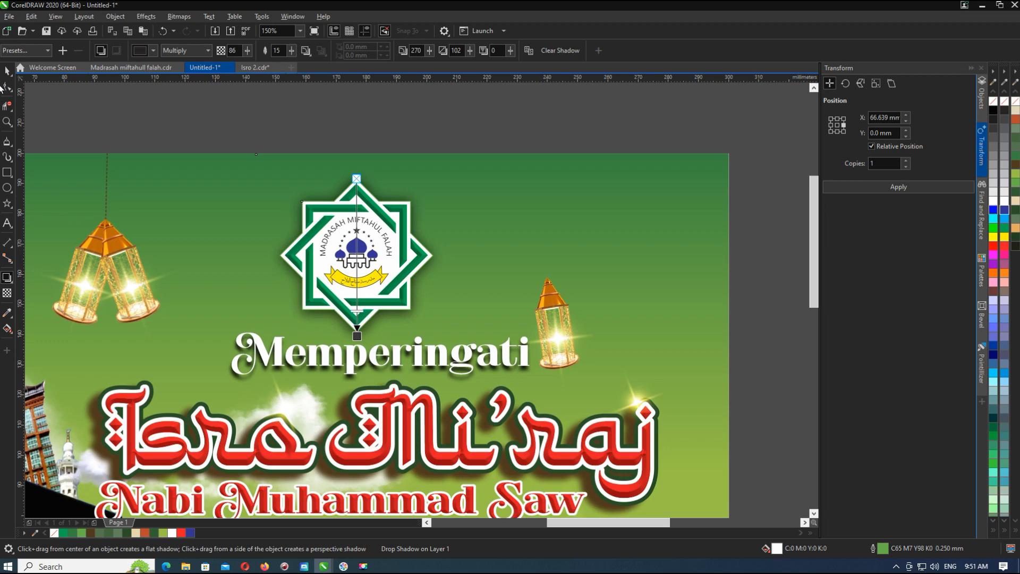
left_click(8, 71)
scroll(410, 163, "down", 1)
scroll(410, 163, "down", 2)
left_click(614, 281)
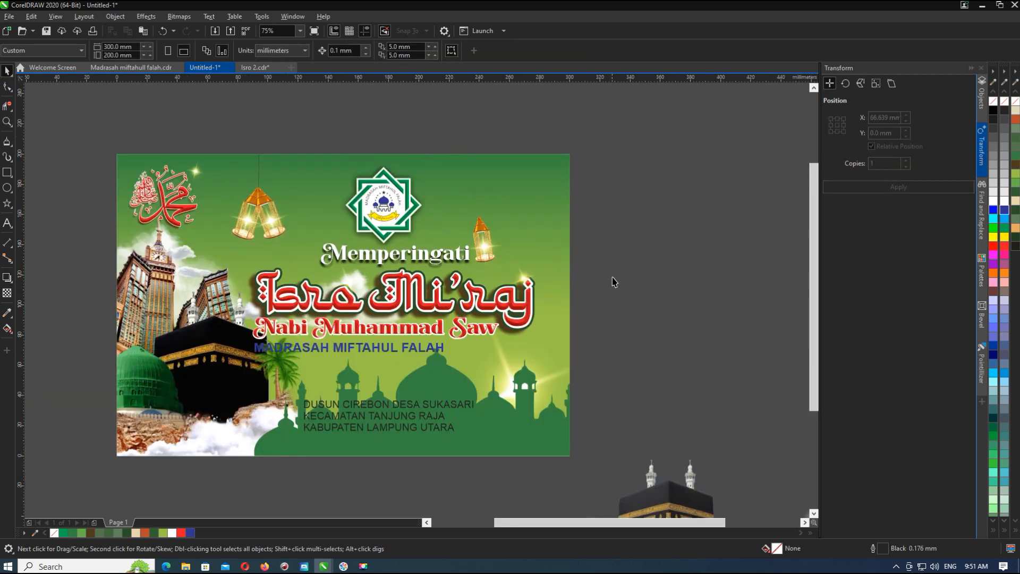
Add a one-step white outside contour of about 0.56 mm around the "MADRASAH MIFTAHUL FALAH" text.
left_click(428, 349)
left_click(3, 282)
left_click(37, 288)
left_click(274, 50)
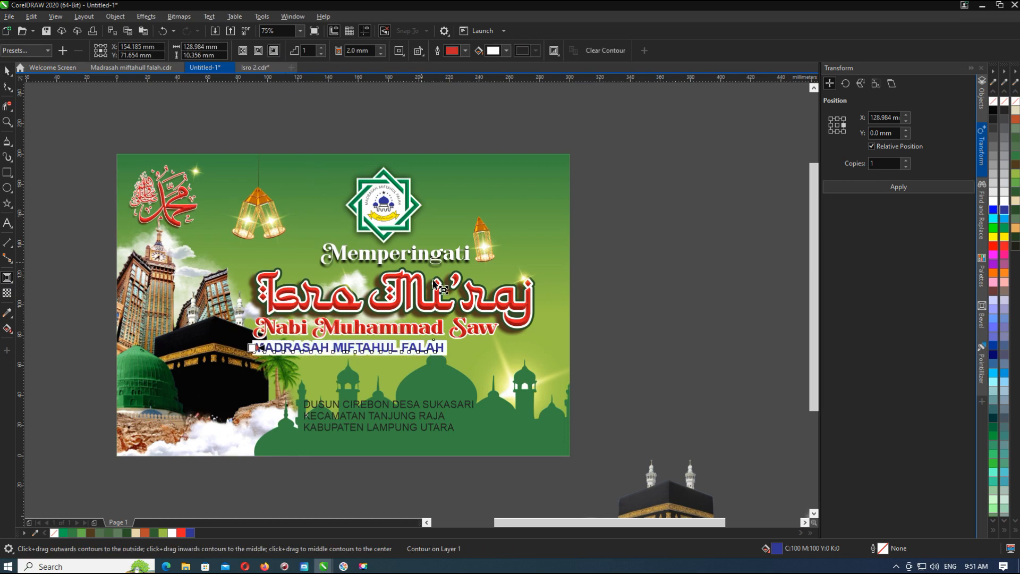
scroll(258, 351, "up", 4)
left_click_drag(207, 359, 191, 352)
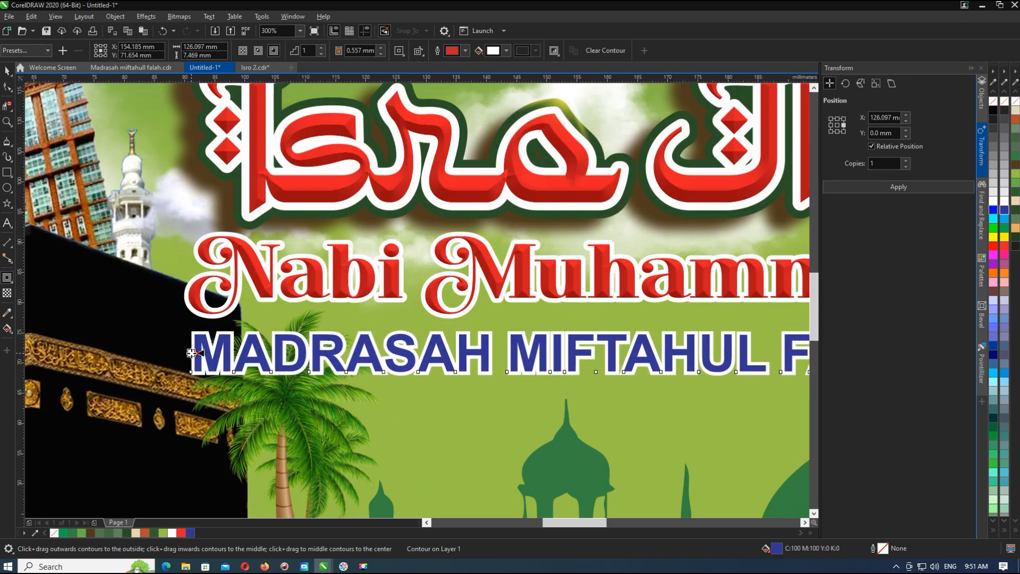
left_click(6, 71)
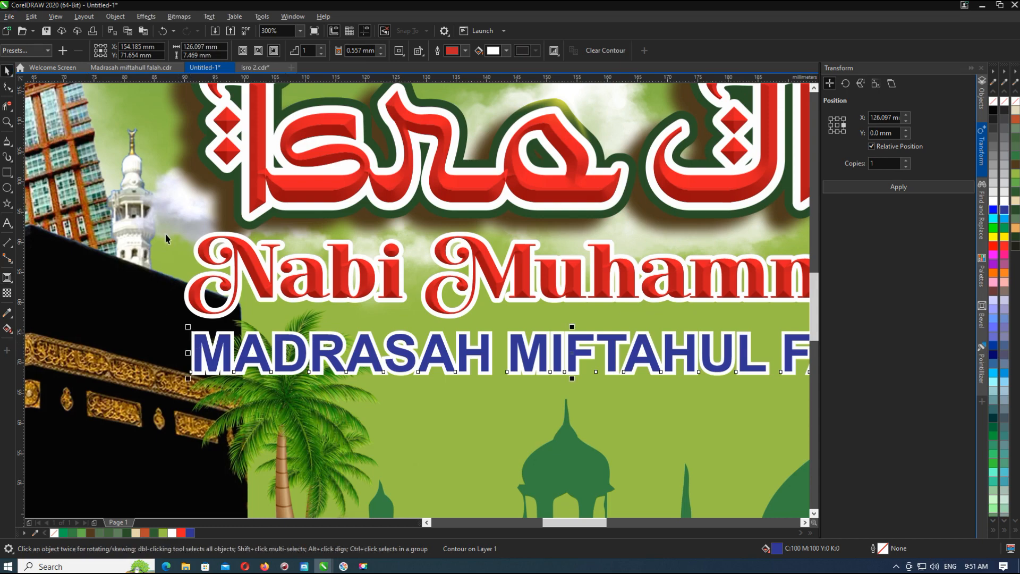
scroll(192, 261, "down", 2)
scroll(373, 280, "down", 4)
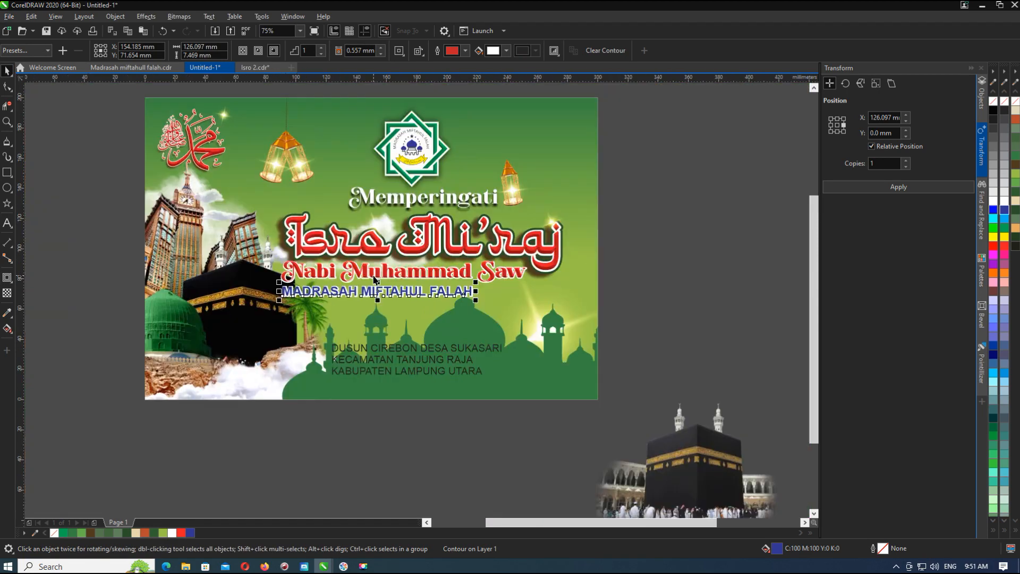
Move the spare Kaaba picture outside the page away from the banner, placing it above the two clouds.
left_click(660, 280)
left_click(597, 349)
left_click_drag(597, 349, 683, 269)
left_click(707, 363)
left_click(556, 232)
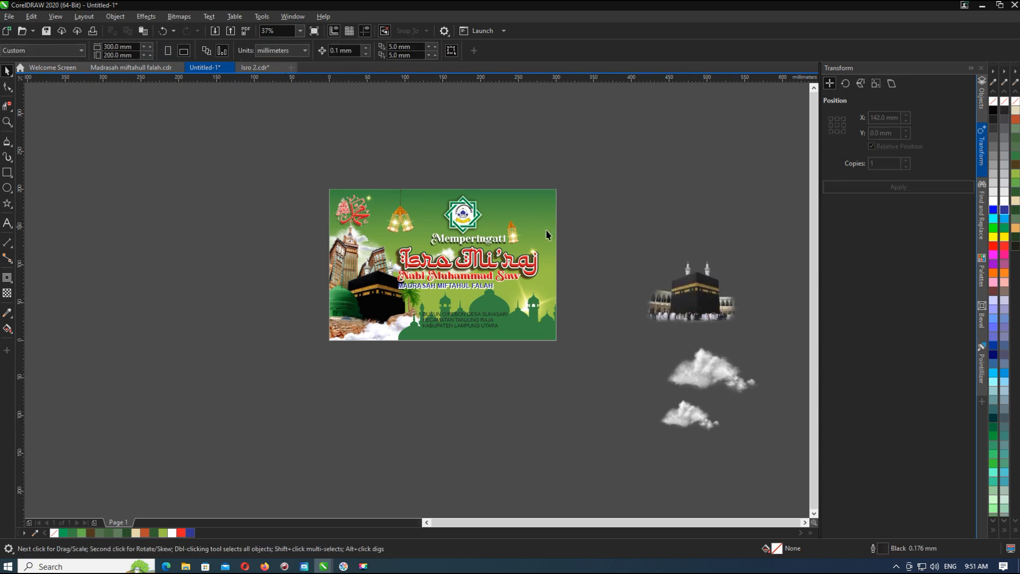
Move the first address line directly under "MADRASAH MIFTAHUL FALAH" and scale it to about 128 mm wide.
scroll(462, 318, "up", 2)
left_click(456, 325)
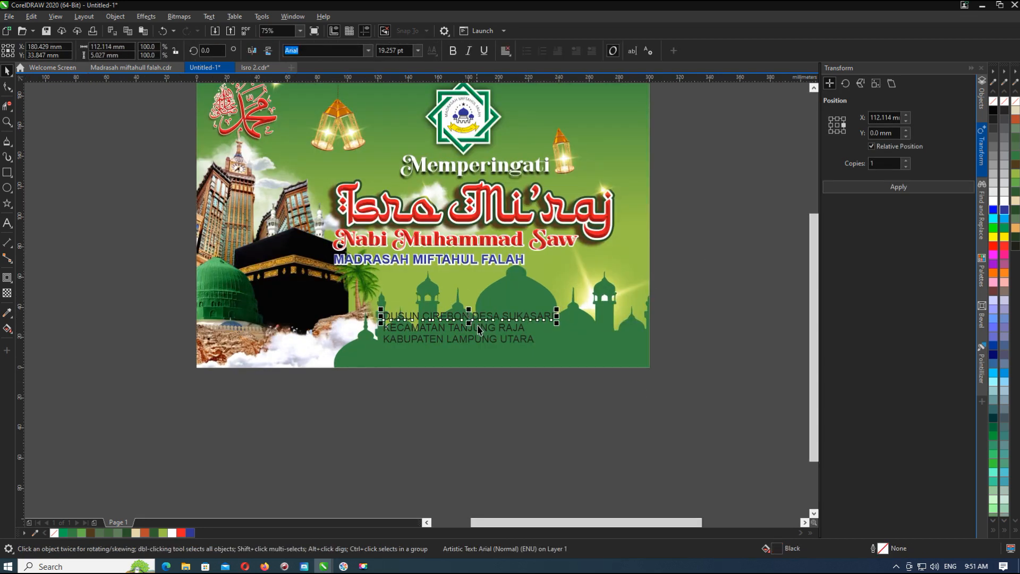
left_click_drag(477, 316, 427, 272)
left_click_drag(506, 278, 528, 281)
left_click(576, 377)
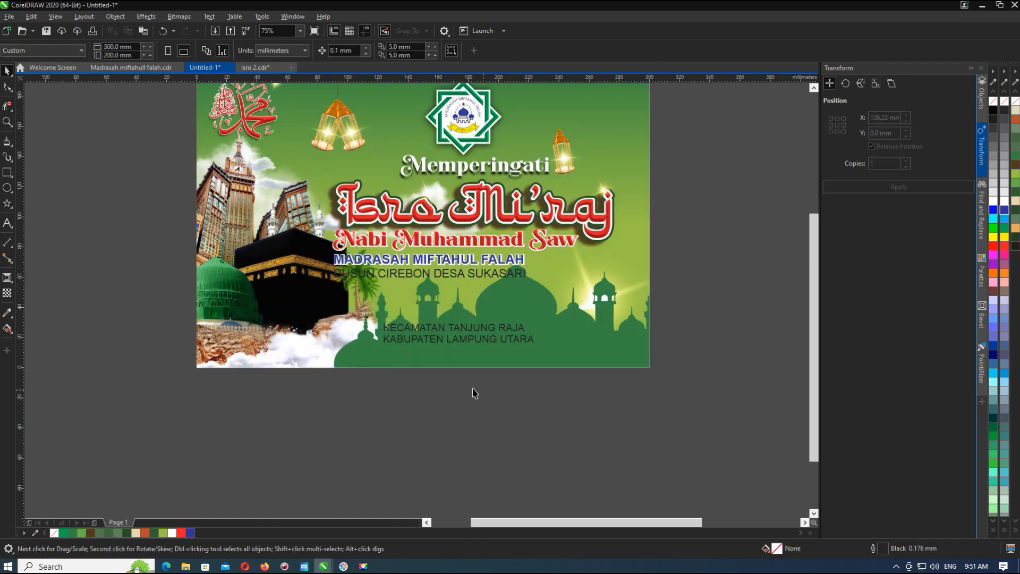
left_click(454, 333)
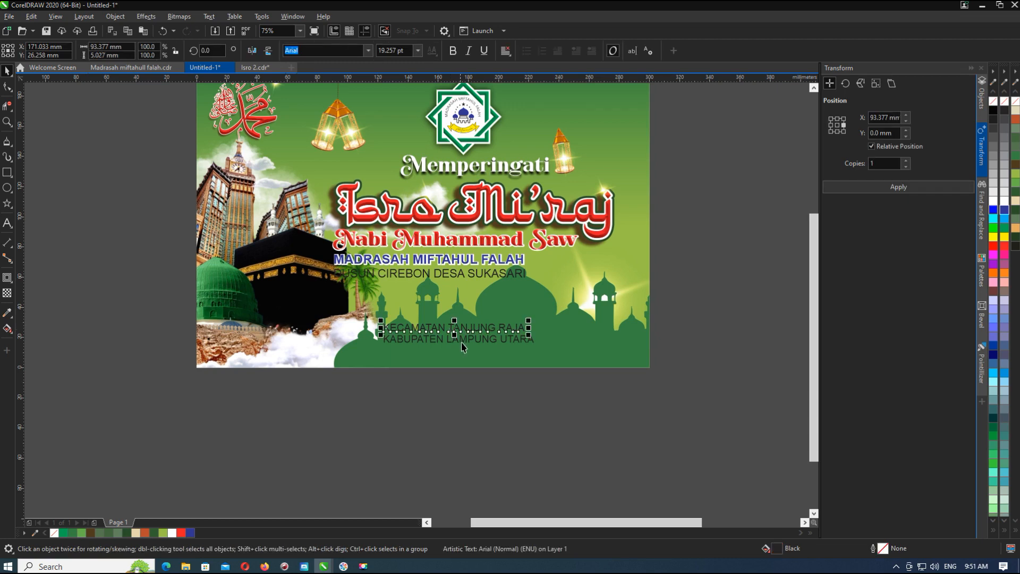
left_click(478, 412)
Switch to File Explorer and open the Ornamen islamic drawing from the Vector folder on drive D.
left_click(184, 565)
left_click(88, 523)
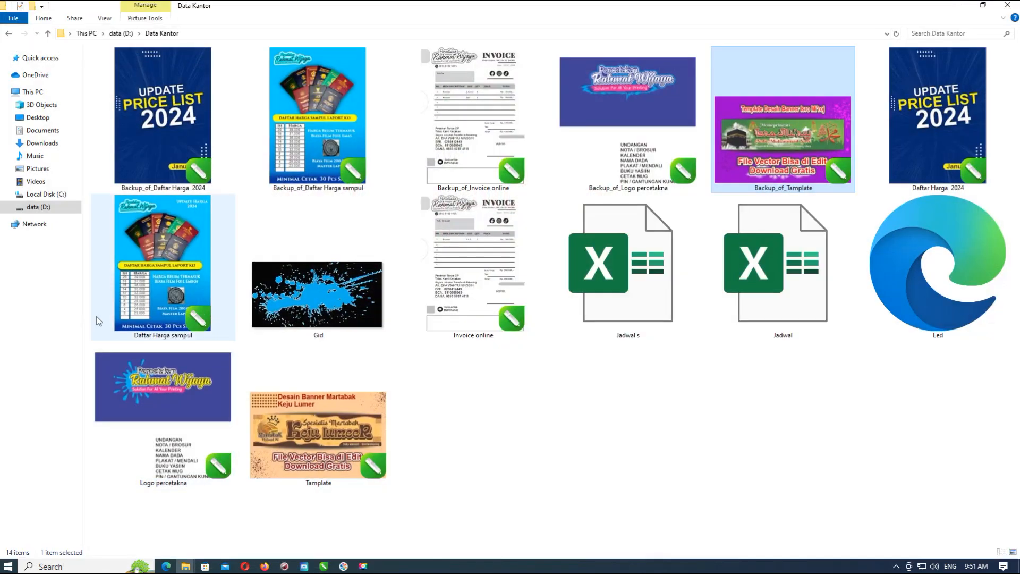
left_click(46, 208)
double_click(814, 282)
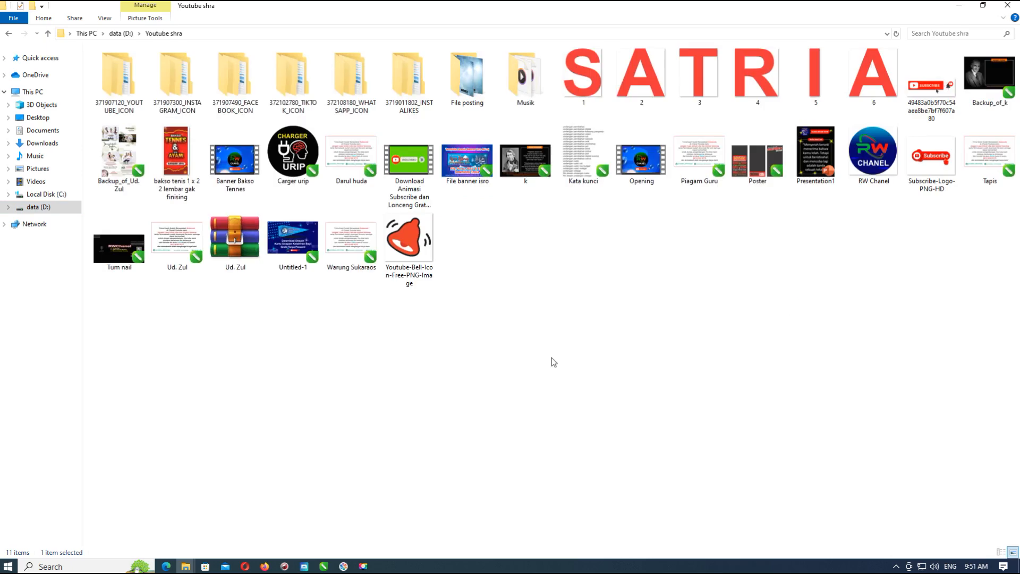
key("alt+Left")
double_click(628, 298)
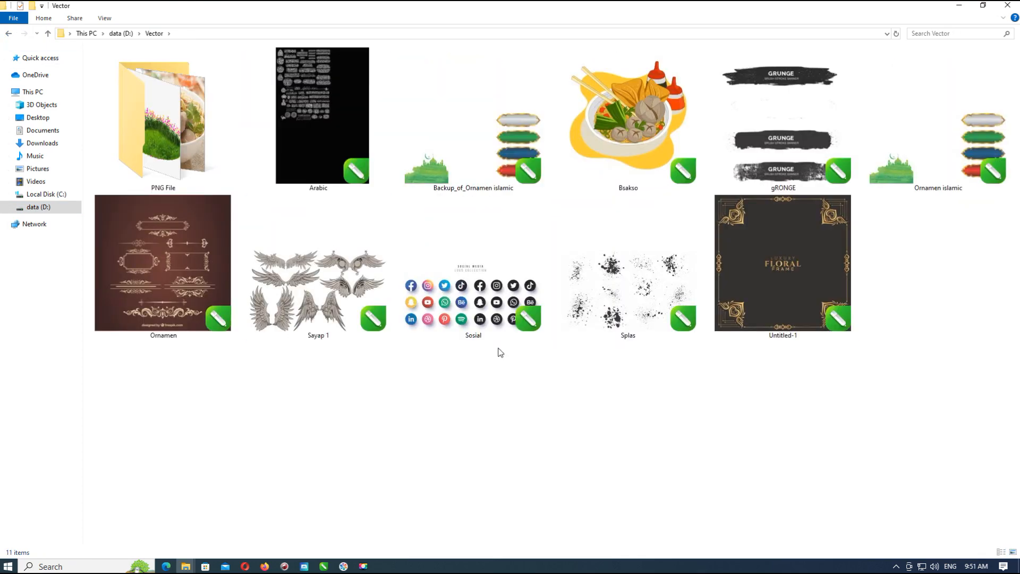
left_click(469, 140)
double_click(892, 137)
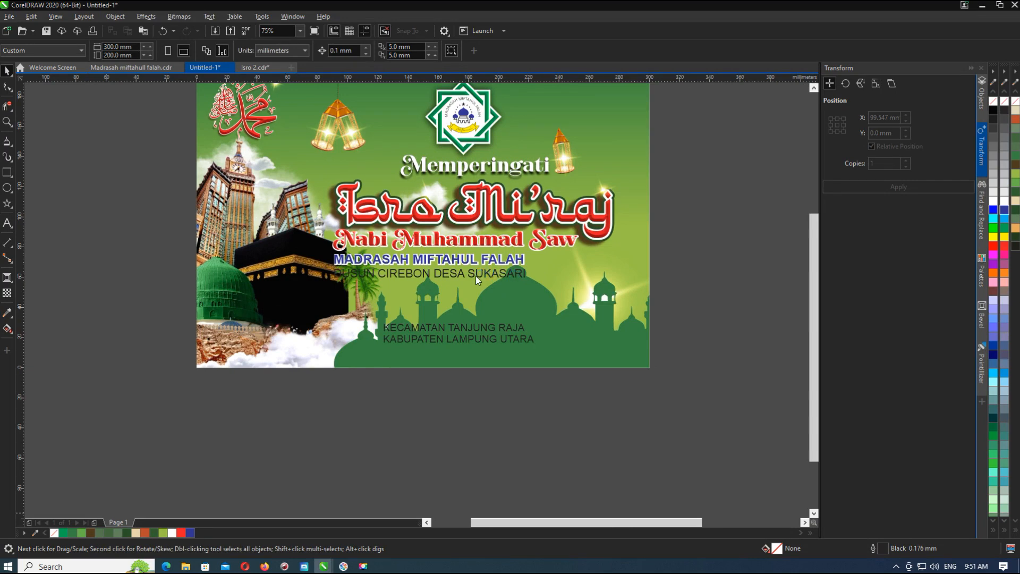
Copy the red gold-bordered ornament from the Ornamen islamic drawing and paste it into the banner document.
scroll(444, 285, "down", 4)
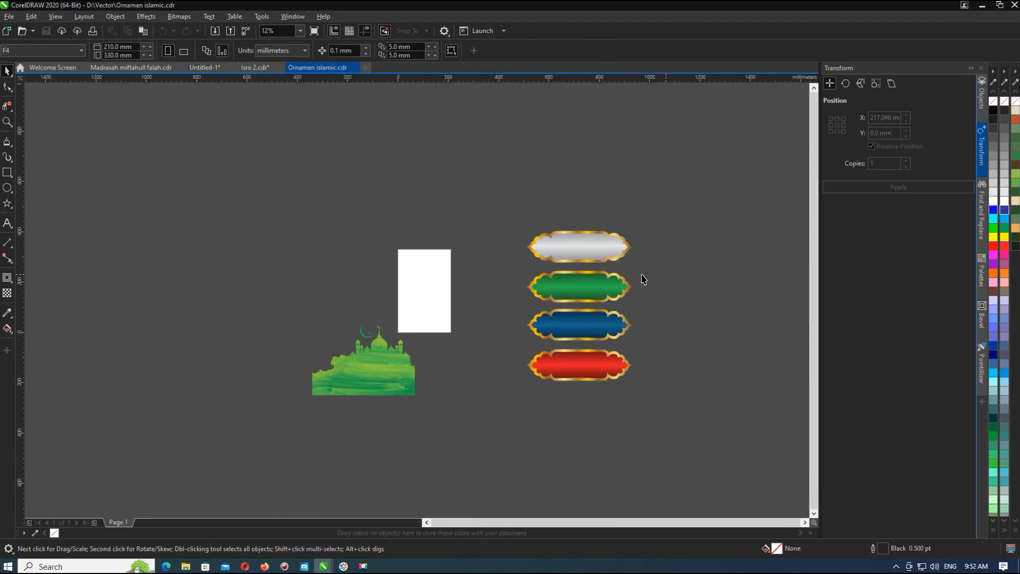
left_click_drag(654, 344, 507, 399)
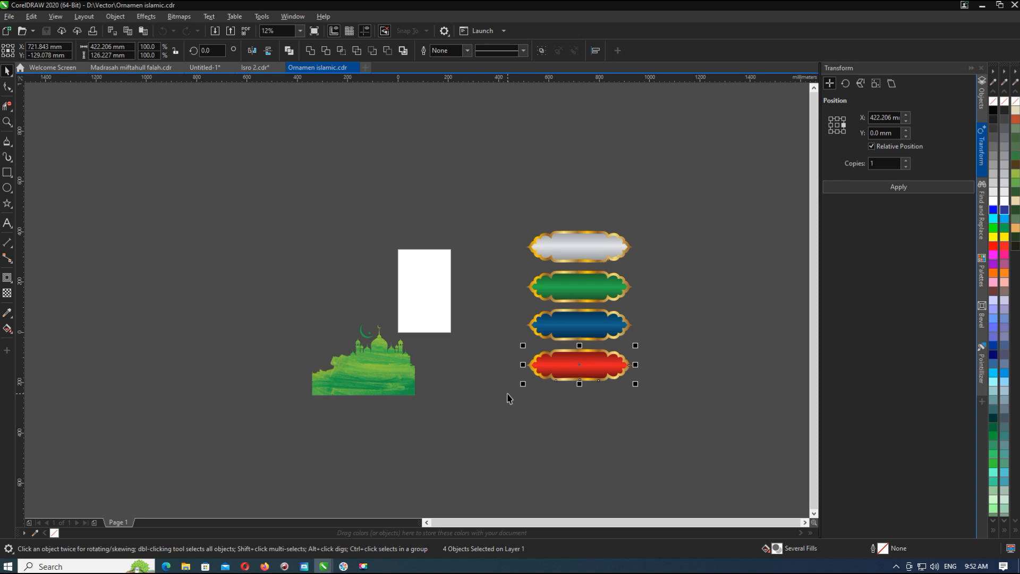
left_click_drag(667, 347, 513, 396)
left_click(195, 68)
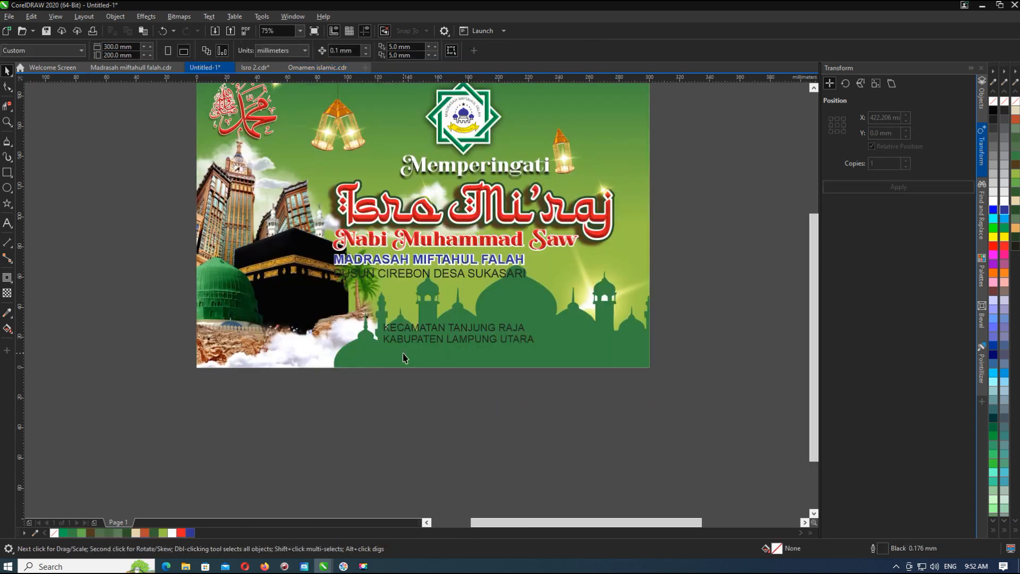
key("ctrl+v")
Move the school name and the address lines off the banner to the empty area below it.
scroll(371, 285, "down", 1)
left_click(427, 364)
left_click_drag(348, 362, 472, 265)
left_click_drag(408, 268, 337, 376)
scroll(337, 376, "down", 1)
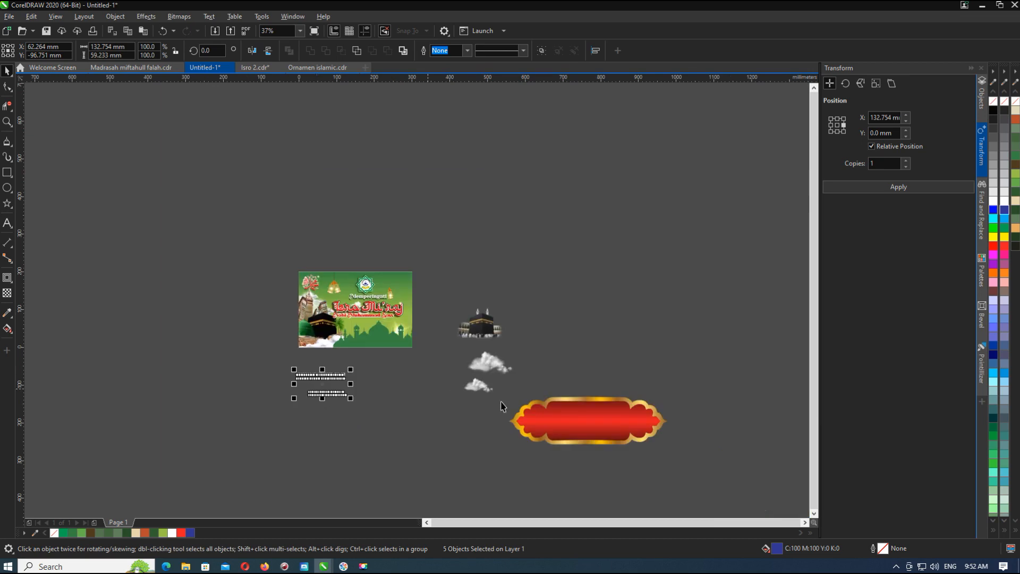
Scale the red ornament to about 128 mm wide and place it on the banner under "Nabi Muhammad Saw".
left_click_drag(698, 378, 496, 467)
left_click_drag(574, 406, 374, 329)
scroll(371, 328, "up", 1)
left_click_drag(567, 306, 299, 287)
scroll(365, 344, "up", 1)
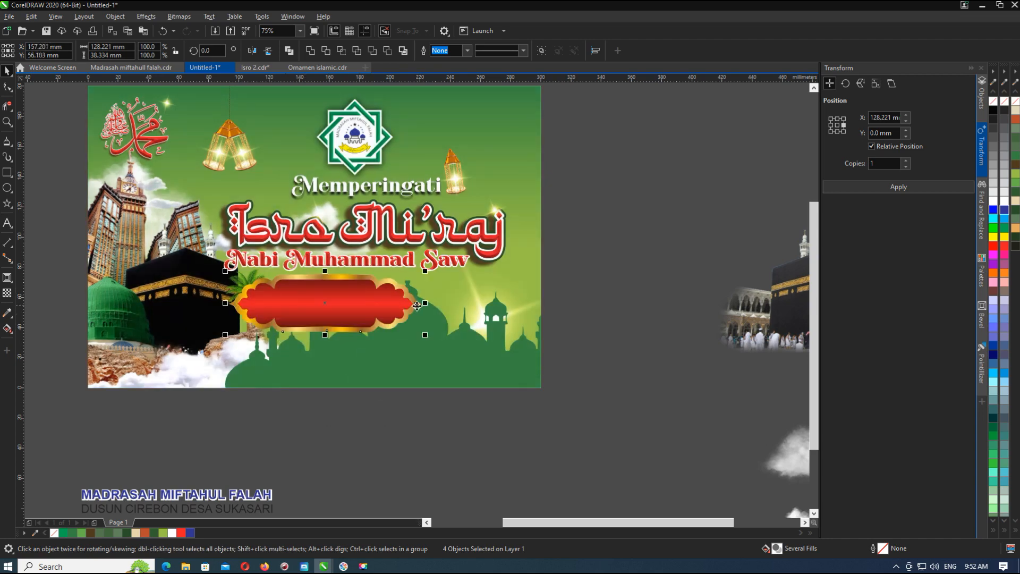
Stretch the red ornament horizontally to roughly the width of the "Isro Mi'raj" title and remove the right half of its gold border.
left_click_drag(427, 306, 518, 306)
left_click_drag(372, 335, 371, 338)
key("ctrl+z")
left_click(603, 279)
left_click_drag(470, 281, 514, 289)
key("ctrl+z")
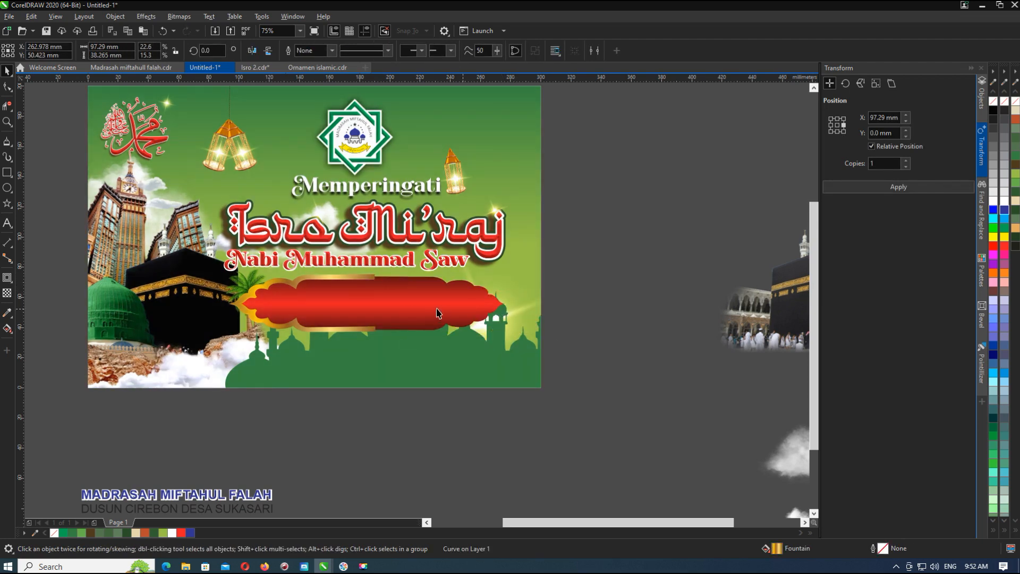
Narrow both curves of the ornament's left gold border together to about 56 mm wide, keeping their left edge in place.
left_click(329, 276)
left_click_drag(377, 304, 313, 304)
key("ctrl+z")
scroll(406, 334, "up", 6)
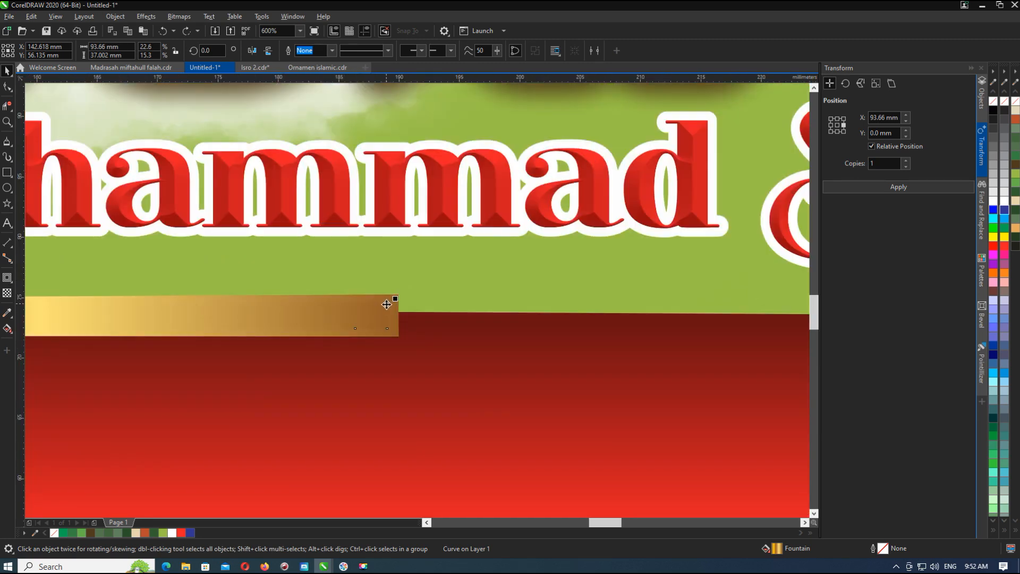
left_click(387, 298, "shift")
scroll(387, 298, "down", 6)
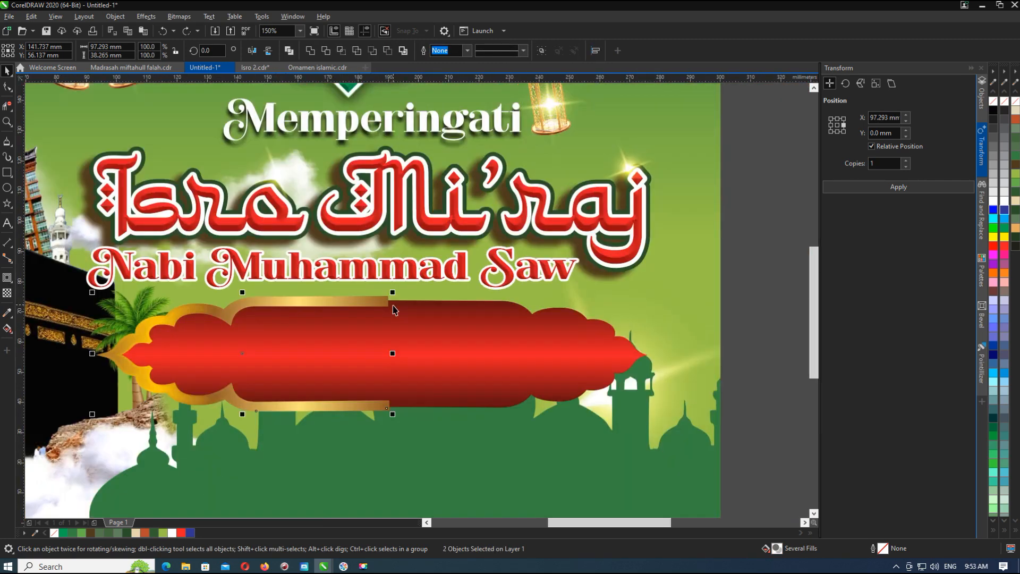
left_click_drag(395, 329, 329, 328)
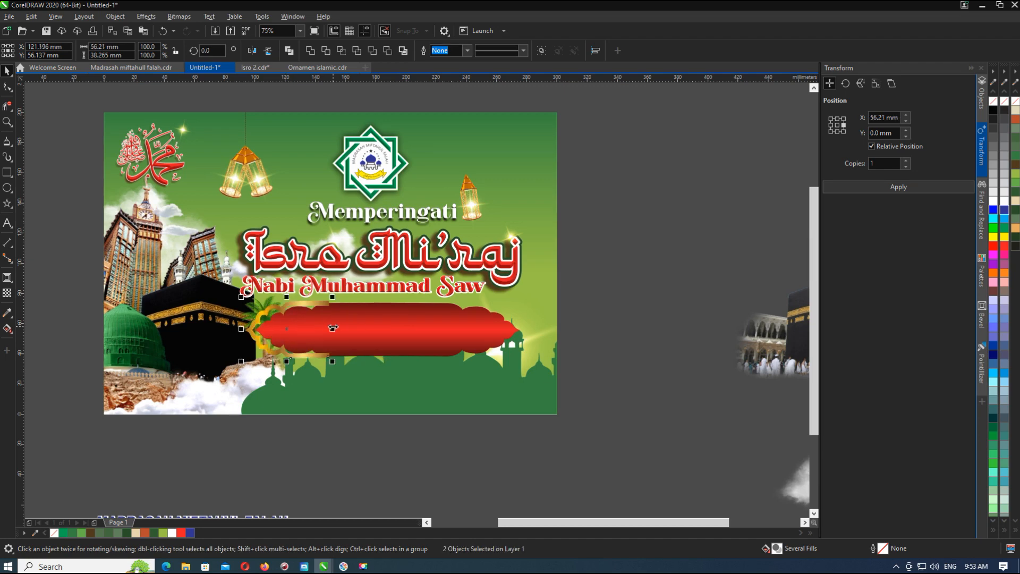
Narrow the left gold border to about 54 mm and the red plate to about 101 mm, keeping their left ends in place.
scroll(327, 330, "up", 2)
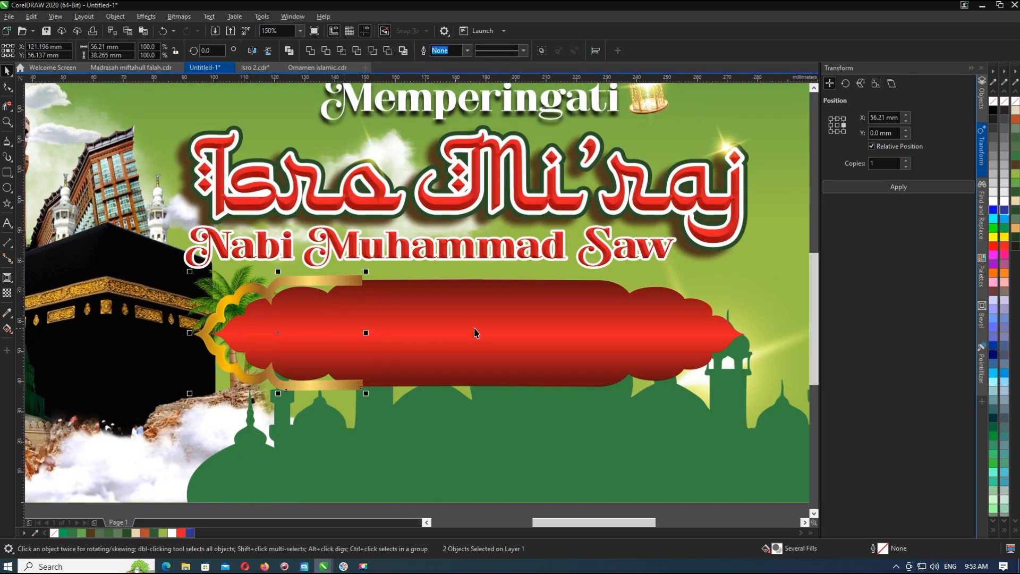
left_click_drag(365, 330, 358, 331)
left_click(460, 337)
left_click_drag(747, 334, 508, 331)
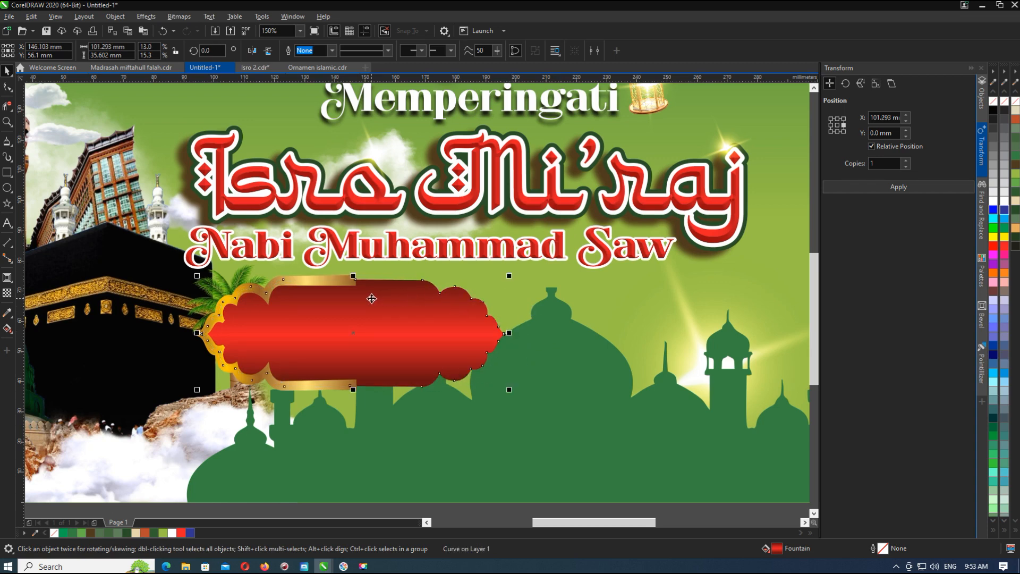
Shift the nodes of the red plate's right end outward so the plate becomes about 183 mm wide, without distorting its scalloped ends.
left_click(6, 89)
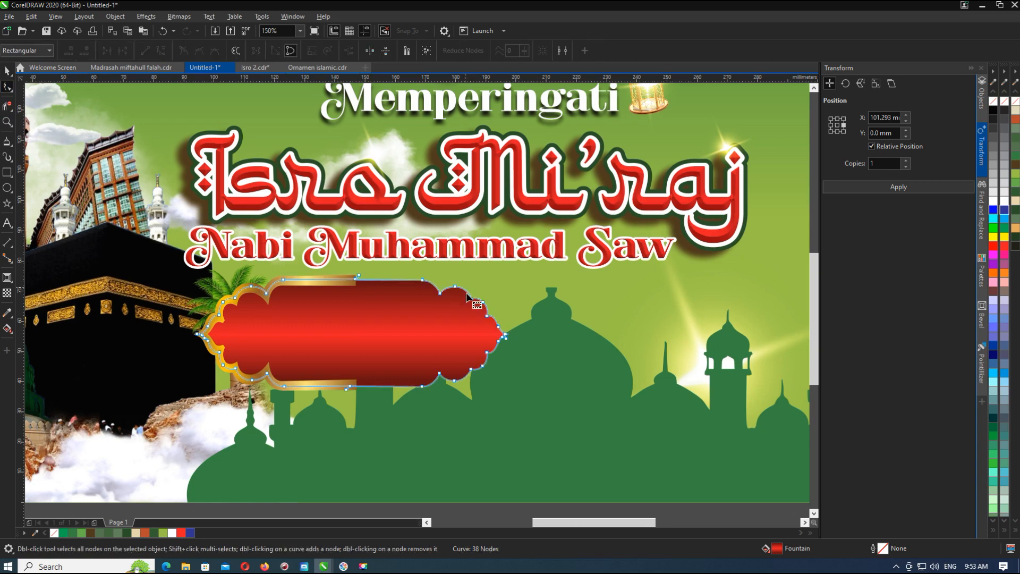
left_click_drag(423, 389, 668, 389)
left_click(348, 281)
left_click(13, 73)
Place a horizontally mirrored copy of both left gold border curves on the right end of the red plate.
left_click(329, 287)
left_click(339, 281)
scroll(334, 282, "up", 2)
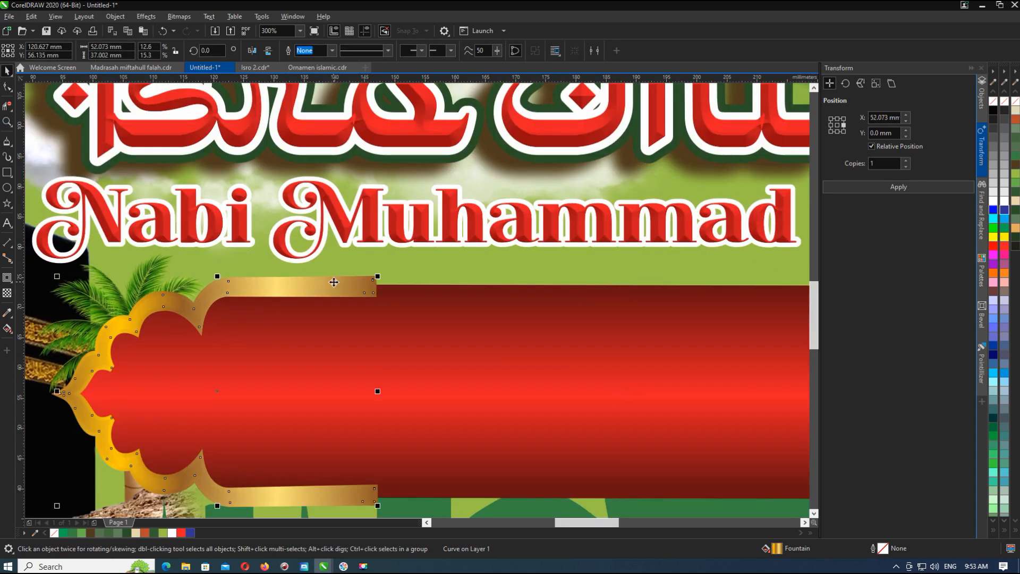
left_click(328, 278, "shift")
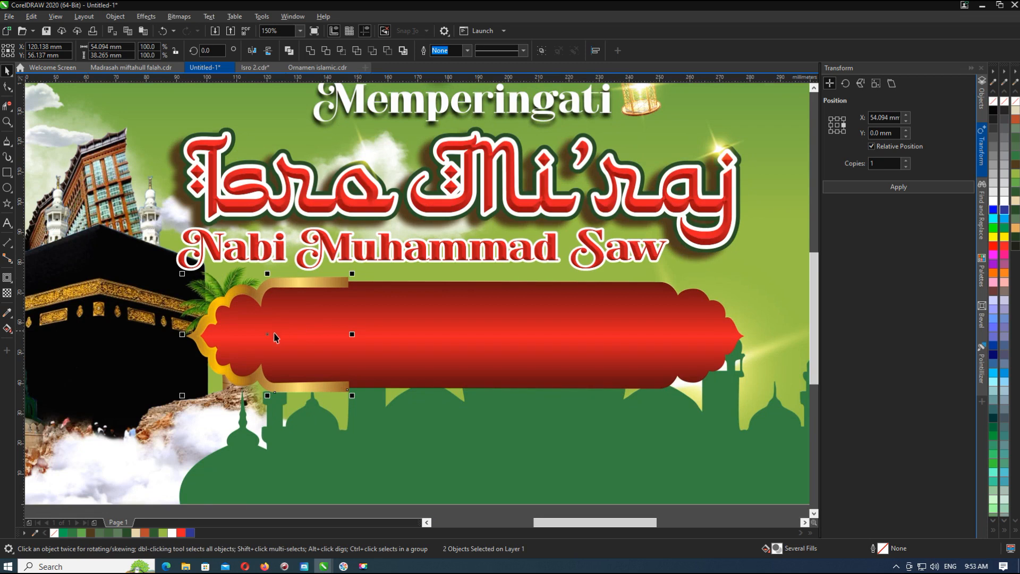
left_click_drag(268, 335, 676, 349)
right_click(529, 330)
left_click(252, 50)
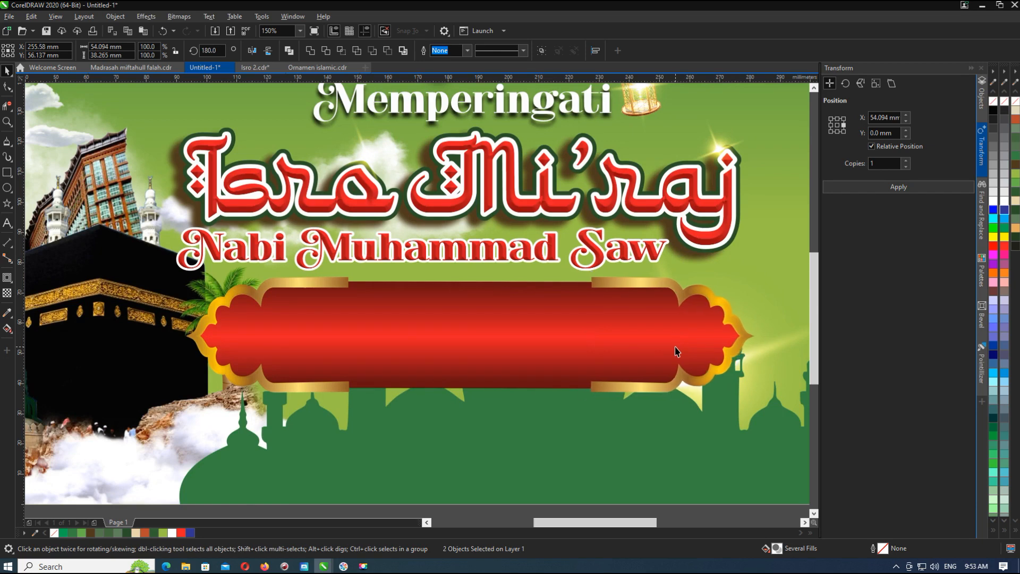
Extend the straight inner ends of one right gold border curve to about the middle of the red plate.
left_click(601, 343)
left_click(7, 86)
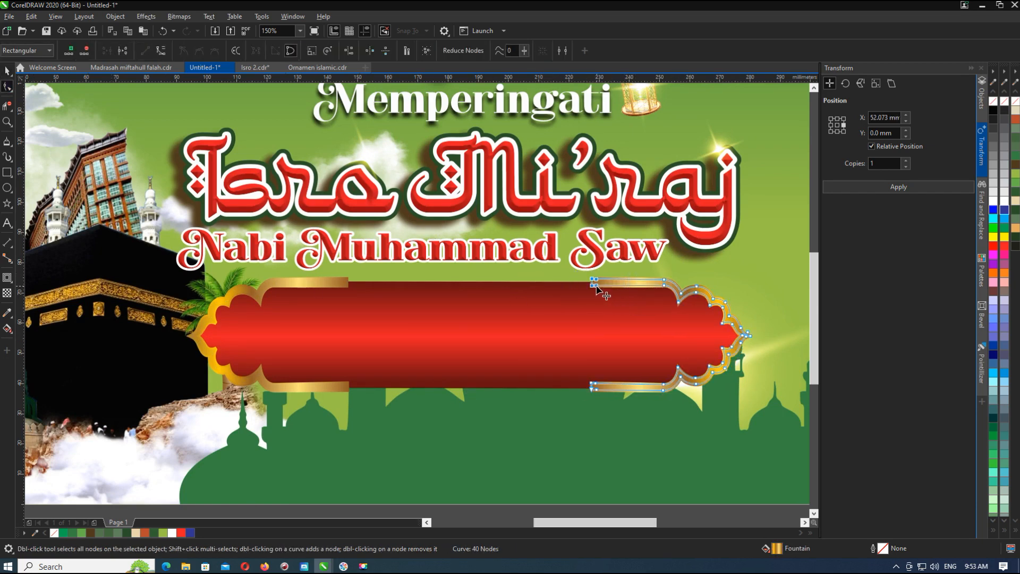
left_click(574, 273)
left_click(606, 281)
left_click_drag(578, 261, 464, 392)
left_click(450, 320)
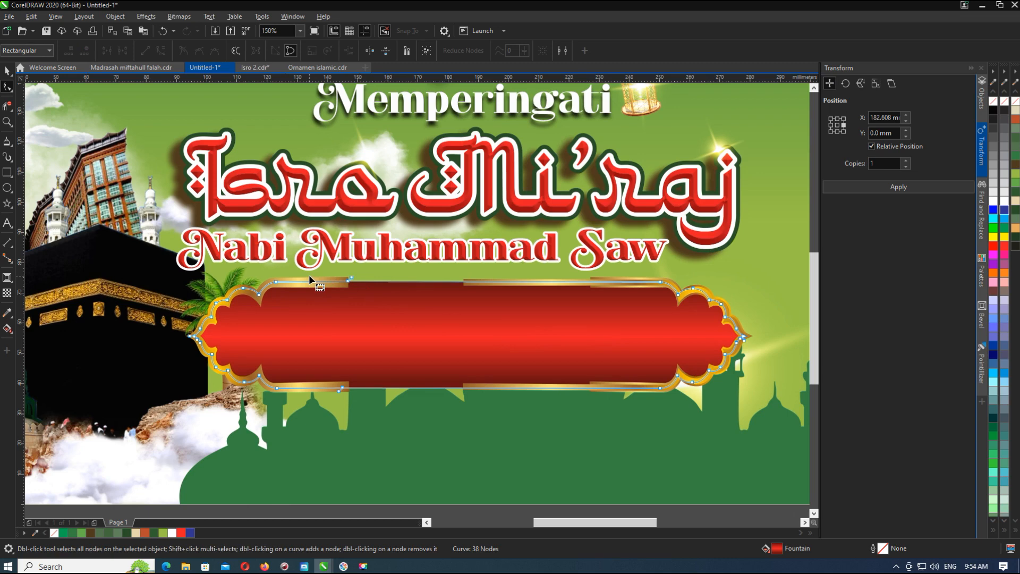
key("space")
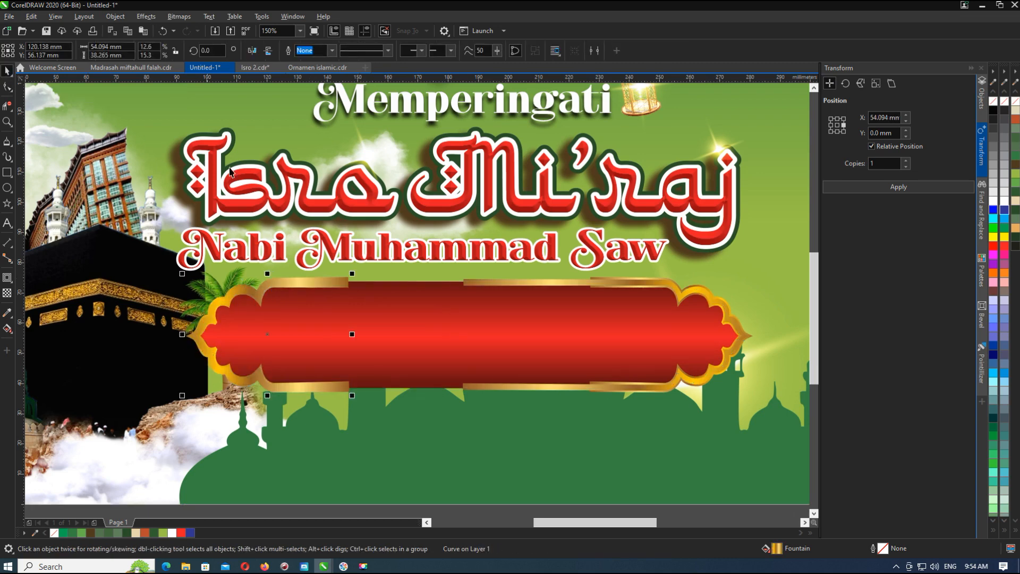
key("Escape")
left_click(350, 286)
key("Delete")
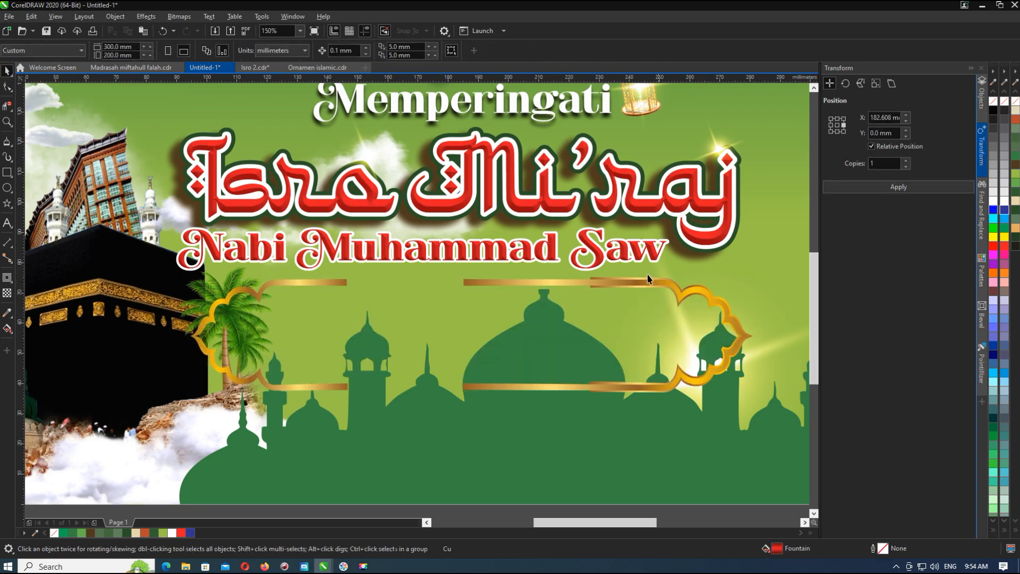
key("ctrl+z")
Delete the left gold border and the short right border curve, keeping only the extended right curve.
left_click(313, 279)
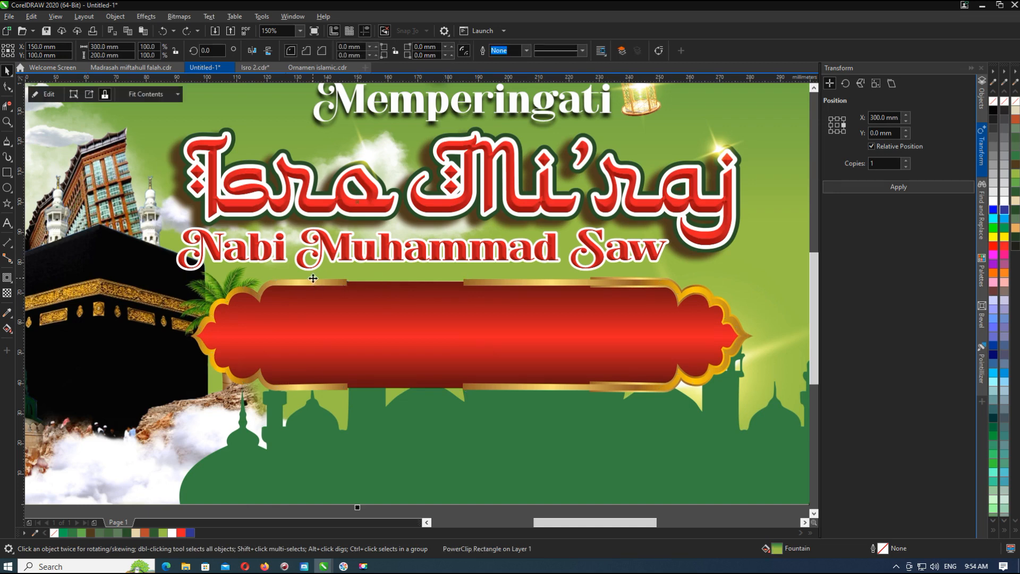
left_click(326, 286)
key("Delete")
left_click(593, 279)
key("Delete")
Make one copy of the extended right border offset -94.583 mm horizontally and mirror it horizontally as the left half.
left_click(696, 290)
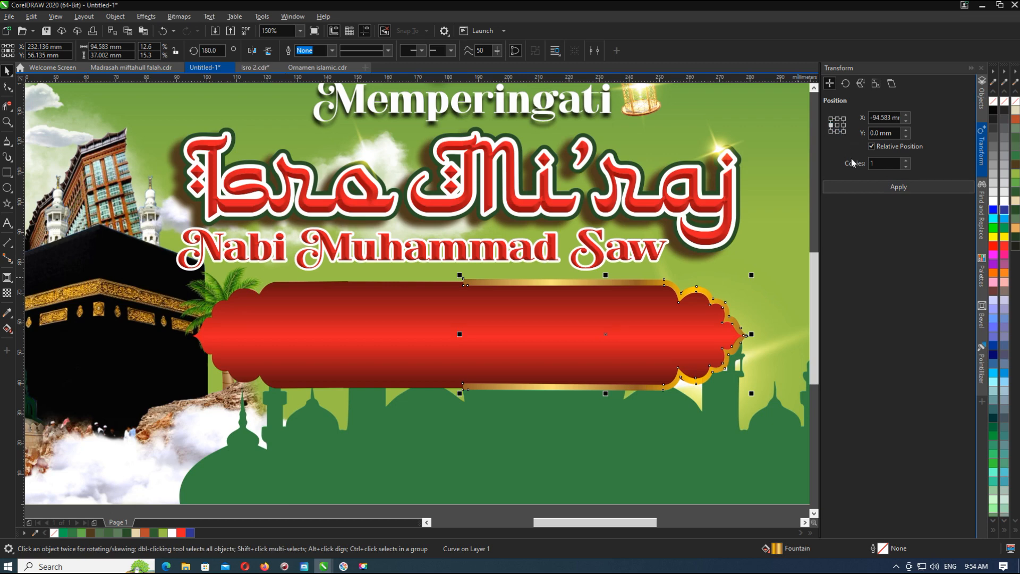
left_click(853, 186)
left_click(252, 51)
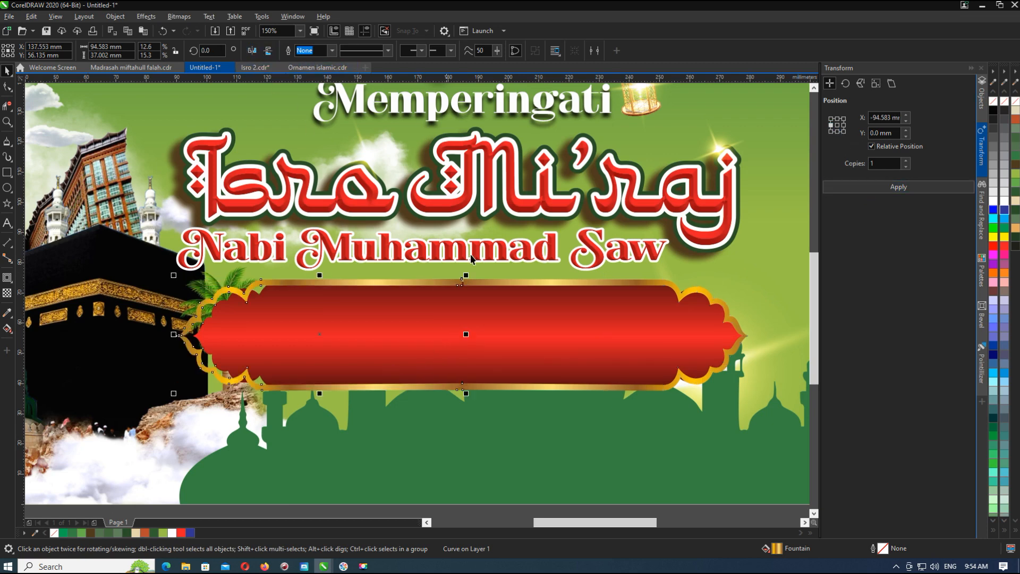
Align the mirrored border half with the plate's left end and nudge the right half slightly left to fit the plate.
left_click_drag(431, 284, 447, 283)
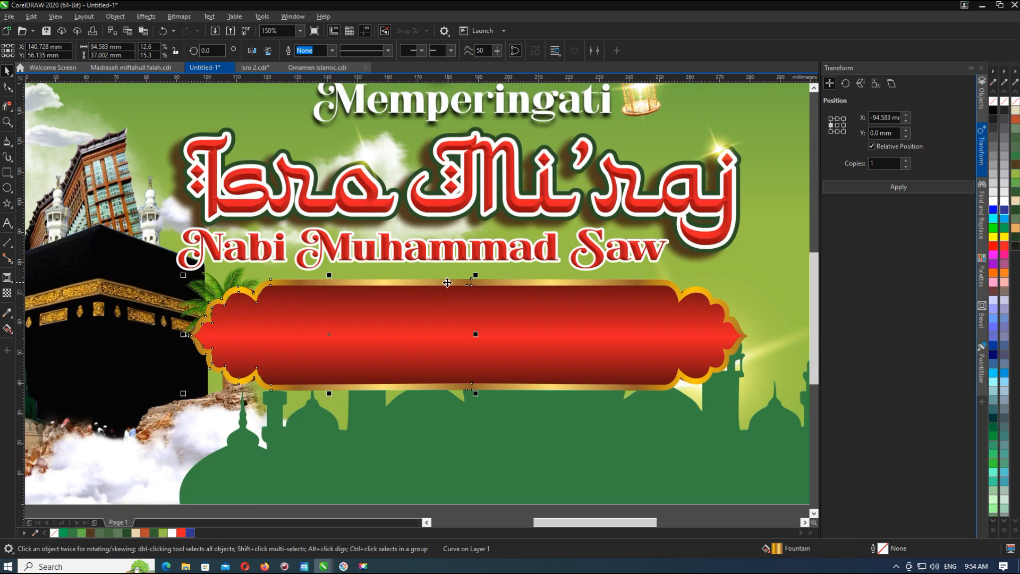
key("Right")
key("Right")
key("Right")
key("Right")
key("Right")
key("Right")
key("Right")
key("Right")
key("Right")
key("Right")
key("Right")
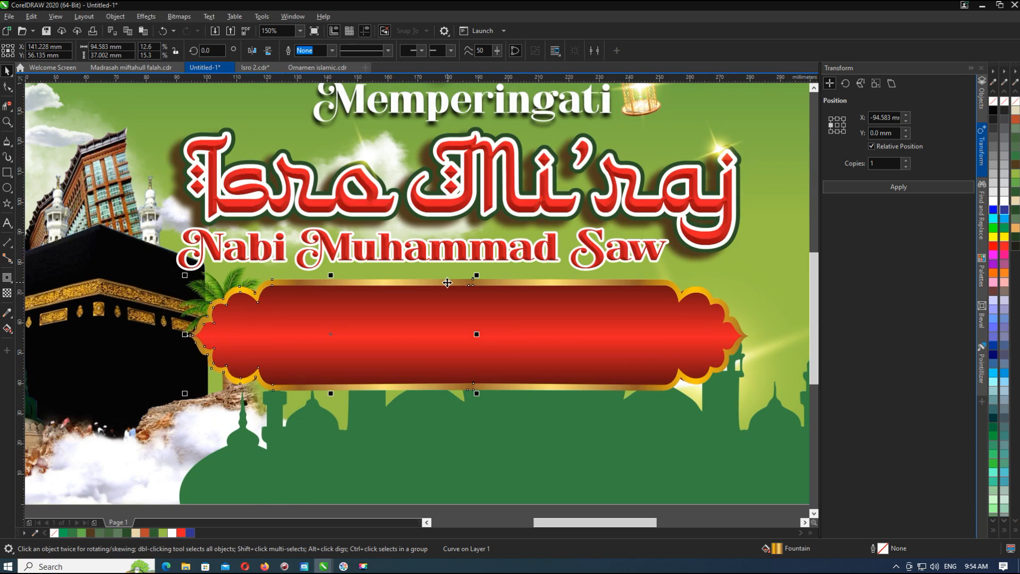
left_click(697, 295)
key("Left")
key("Left")
Weld the two gold border halves into a single curve and fill it with white.
left_click(369, 290, "shift")
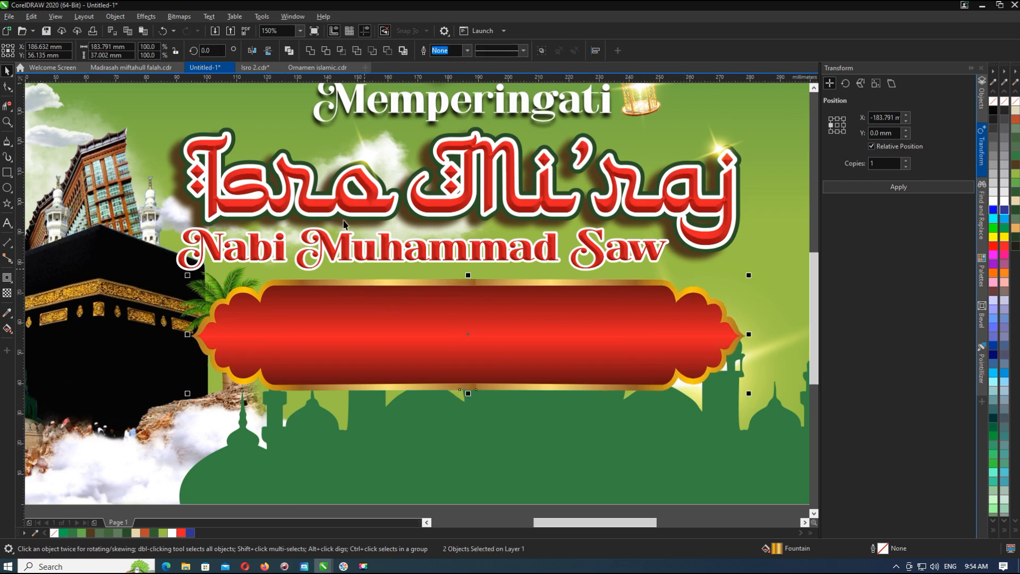
left_click(289, 51)
key("ctrl+z")
left_click(310, 51)
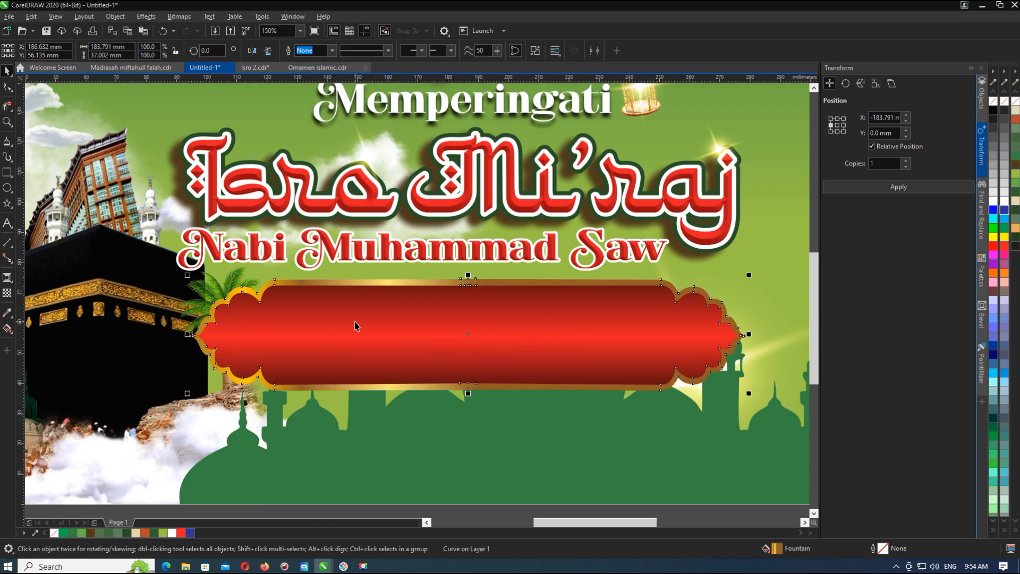
scroll(359, 325, "down", 3)
left_click(1003, 202)
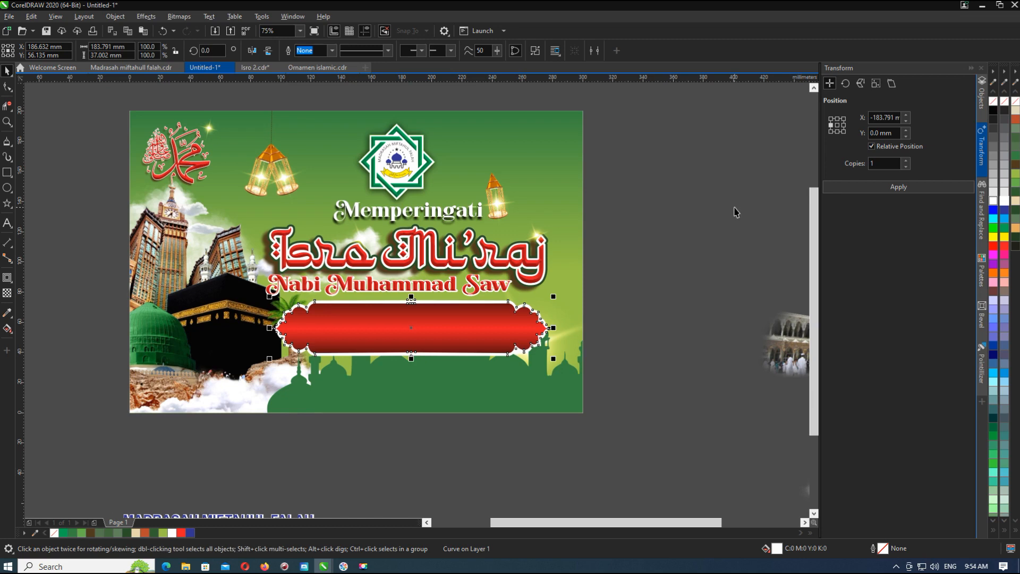
left_click(737, 208)
Move the school name and the address lines from below the banner onto the red plate area.
scroll(353, 290, "down", 1)
scroll(303, 290, "up", 1)
scroll(307, 358, "down", 1)
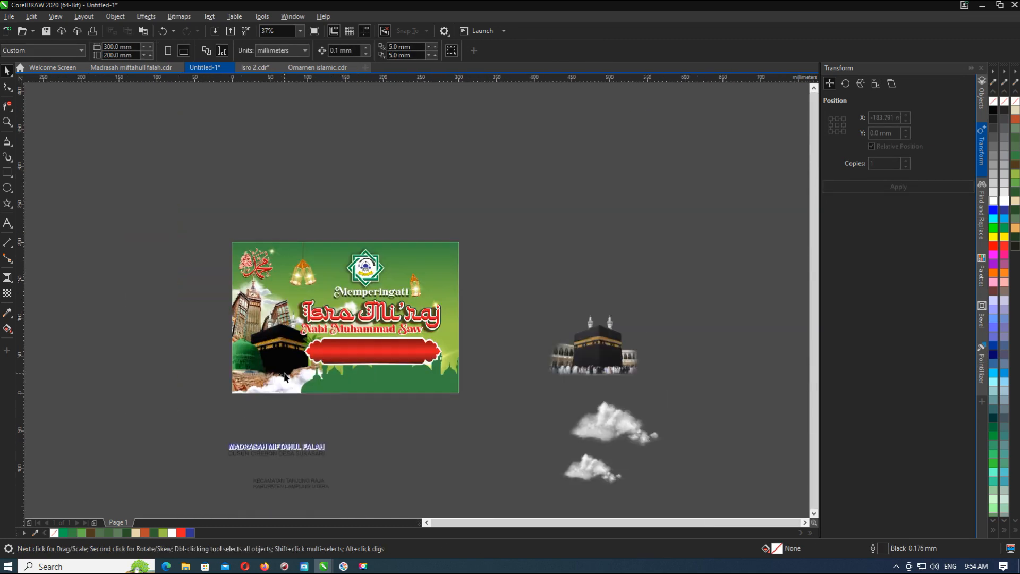
left_click_drag(204, 424, 358, 483)
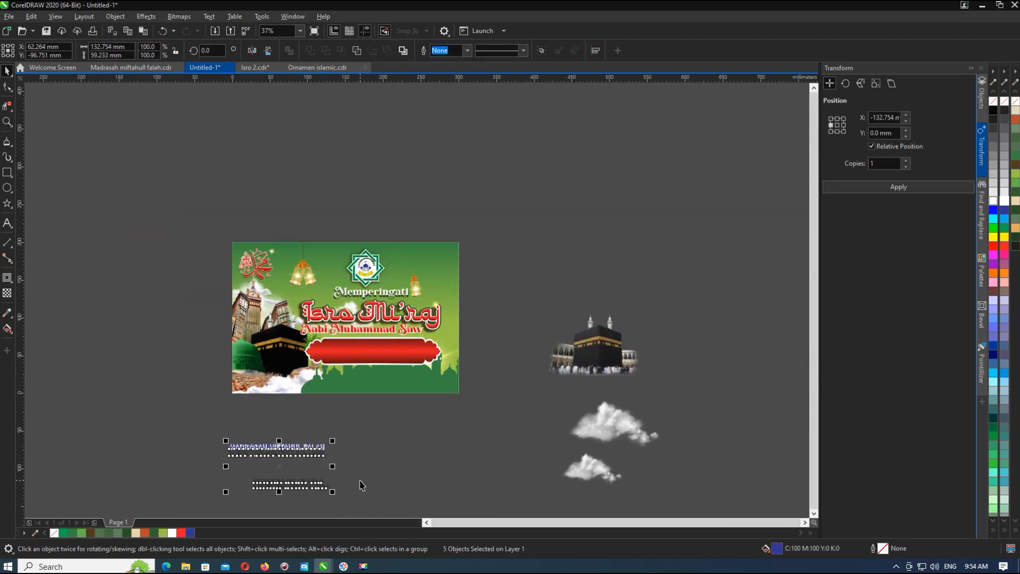
left_click_drag(300, 446, 398, 342)
key("Escape")
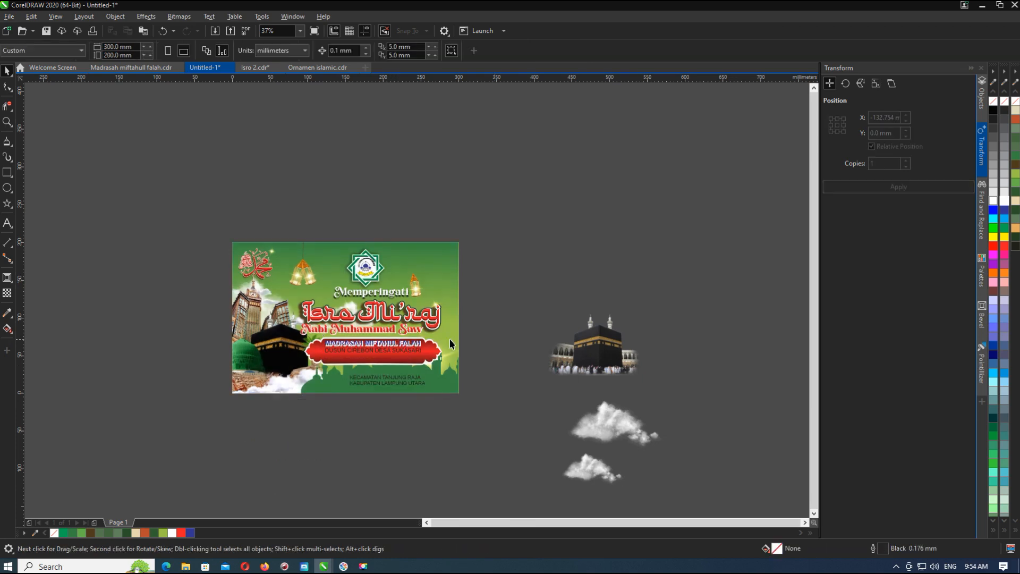
Move the sub-district address line up onto the red plate beneath the village line.
scroll(397, 343, "up", 1)
left_click(365, 416)
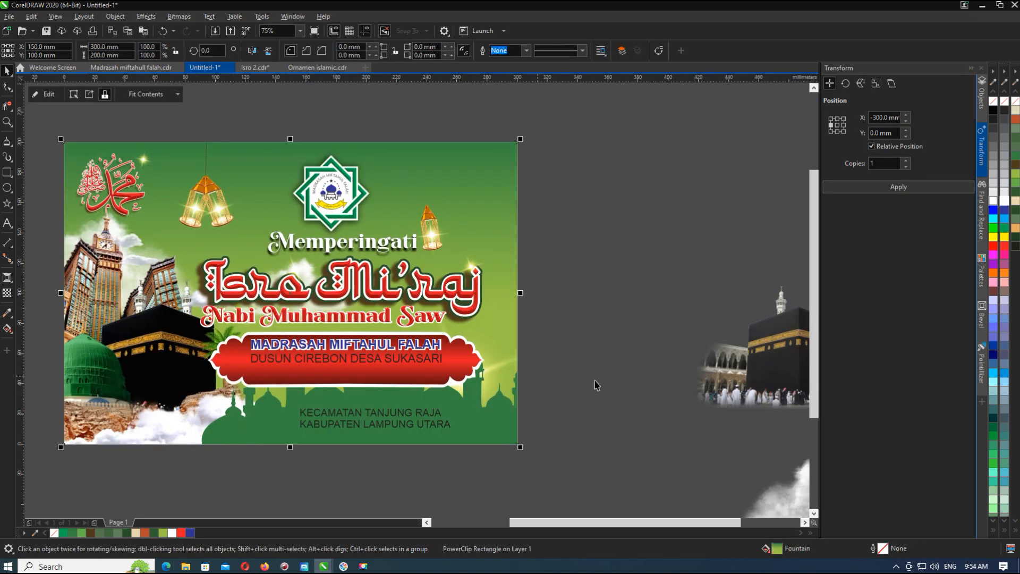
left_click(595, 381)
left_click(383, 418)
left_click(385, 412)
left_click_drag(361, 406, 314, 369)
Cut the text of the regency line and append it to the sub-district line, forming a single address line.
double_click(373, 424)
double_click(372, 425)
triple_click(328, 424)
key("ctrl+c")
key("Delete")
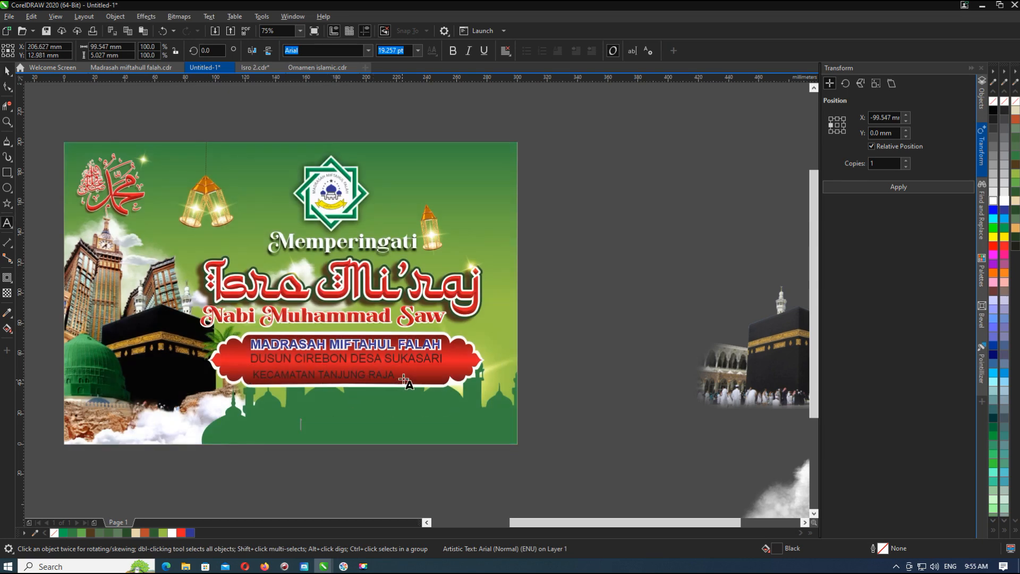
key("BackSpace")
key("ctrl+v")
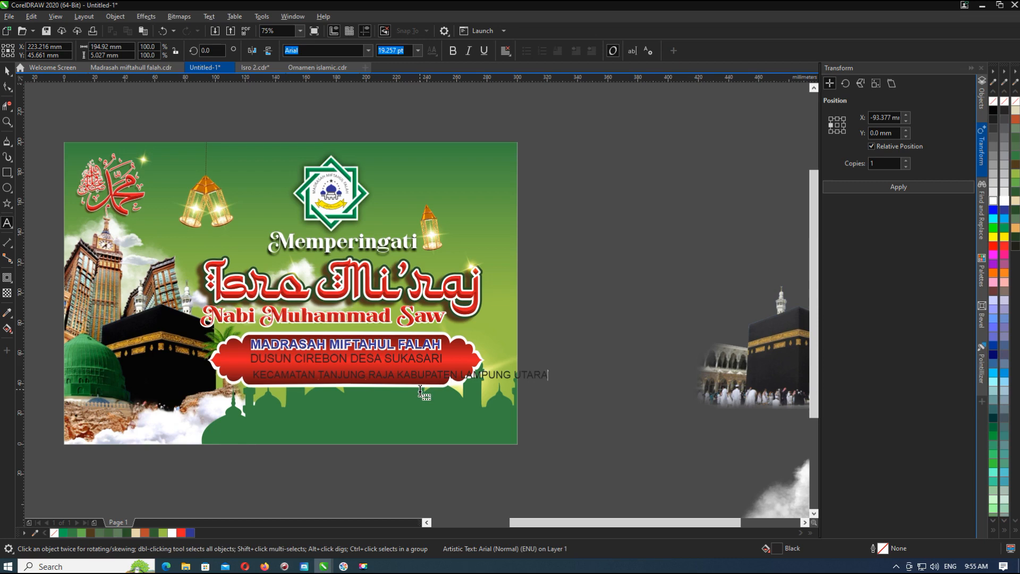
key("ctrl+space")
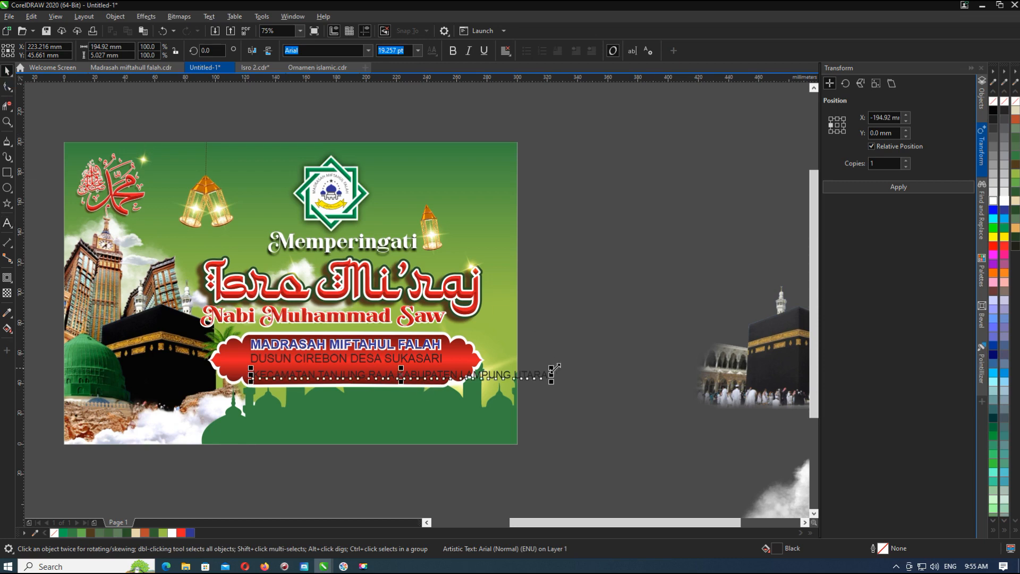
Scale the combined address line to about 130 mm wide and arrange it and the school name inside the red plate.
left_click_drag(551, 368, 455, 356)
scroll(371, 368, "up", 2)
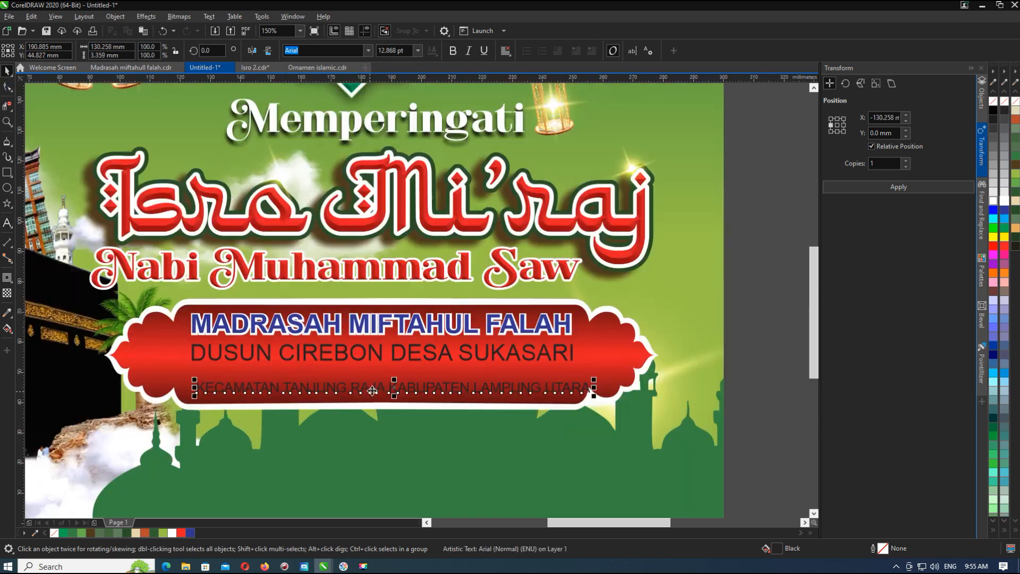
left_click_drag(376, 390, 376, 380)
left_click(388, 336)
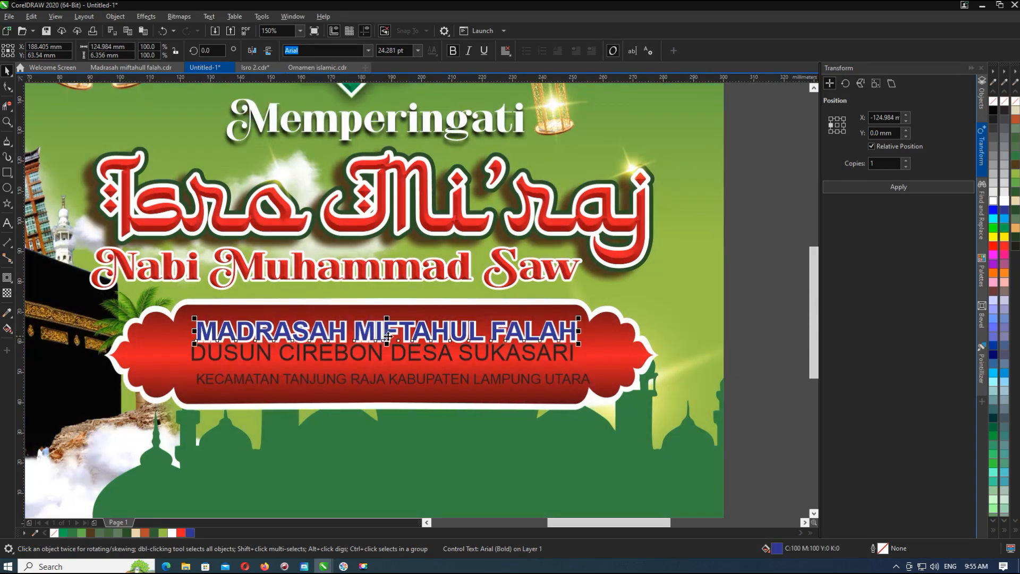
mouse_move(387, 336)
left_mouse_down()
mouse_move(391, 303)
mouse_move(382, 323)
left_mouse_up()
Fill both address lines on the red plate with white.
left_click(387, 355)
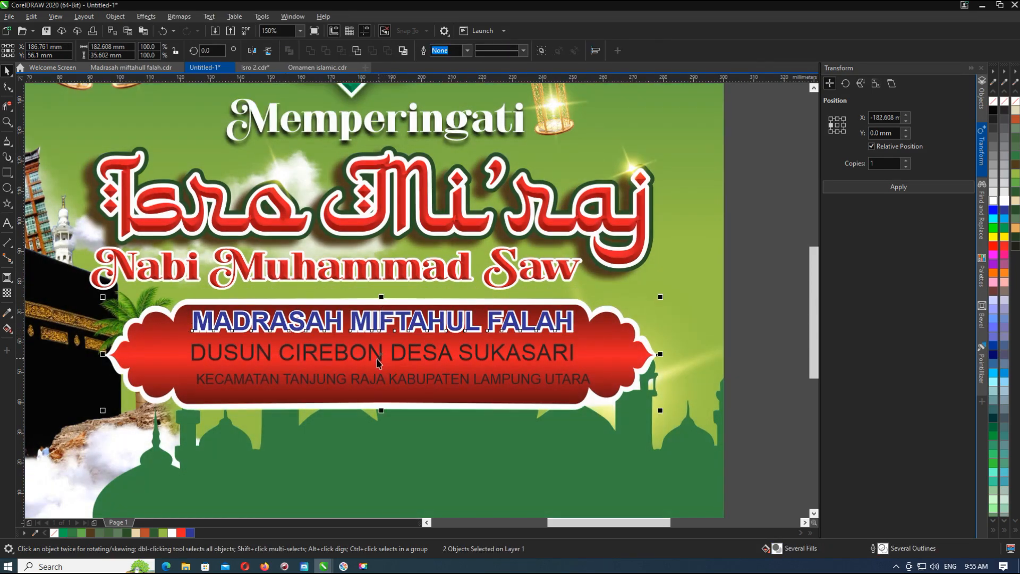
left_click(380, 378, "shift")
left_click(995, 202)
scroll(361, 325, "down", 1)
left_click(633, 320)
Tighten the text spacing by moving the school name down and the lowest address line up toward the village line.
scroll(417, 326, "up", 2)
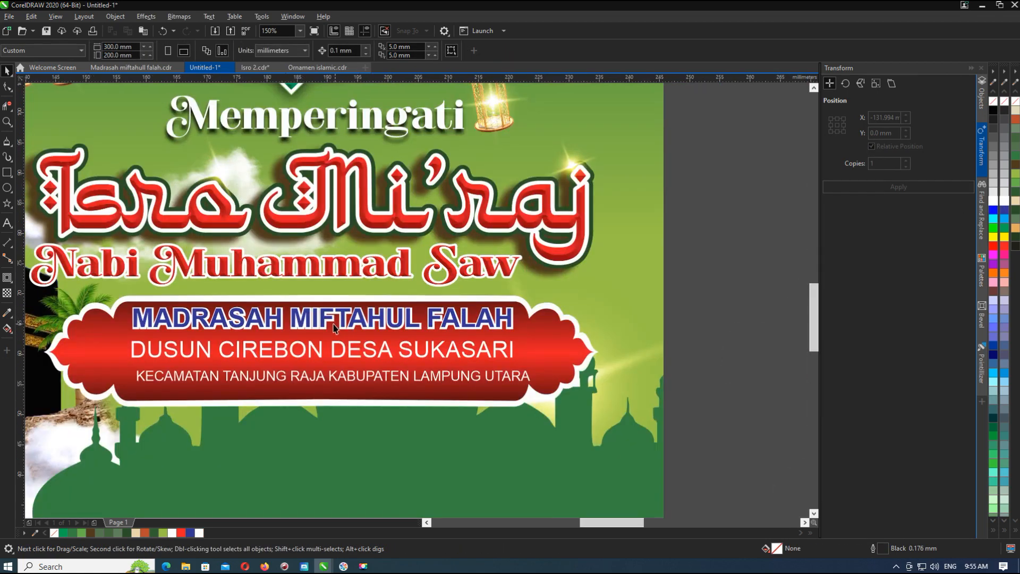
scroll(334, 326, "up", 2)
left_click(334, 325)
scroll(340, 339, "down", 2)
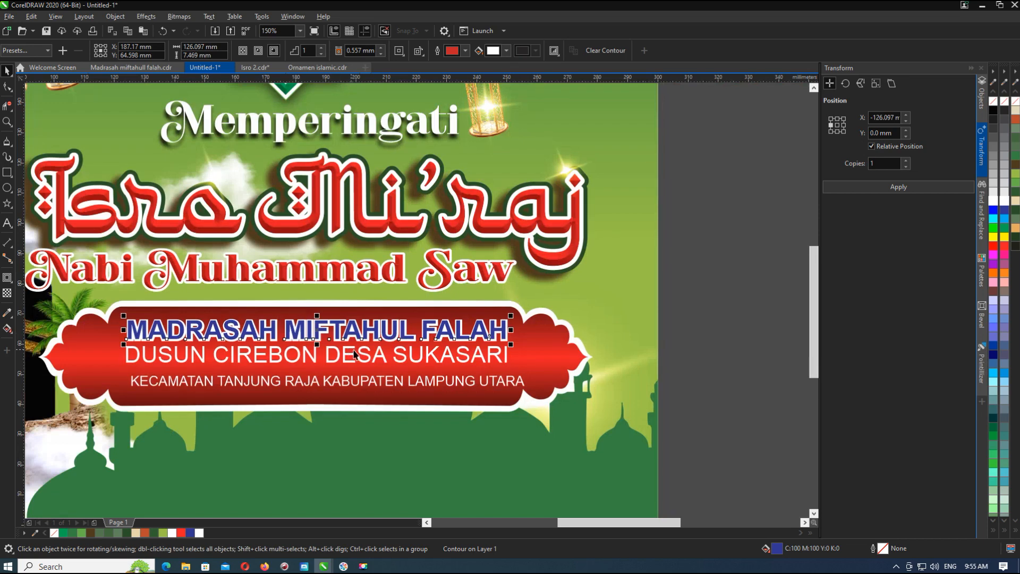
left_click_drag(336, 383, 338, 375)
Center the text lines horizontally on the red plate, leaving their vertical spacing as arranged.
left_click(348, 359, "shift")
scroll(408, 336, "down", 1)
left_click_drag(586, 317, 258, 365)
left_click(380, 367, "shift")
key("c")
key("e")
key("ctrl+z")
Break the school name's white contour apart from its text.
left_click(406, 334)
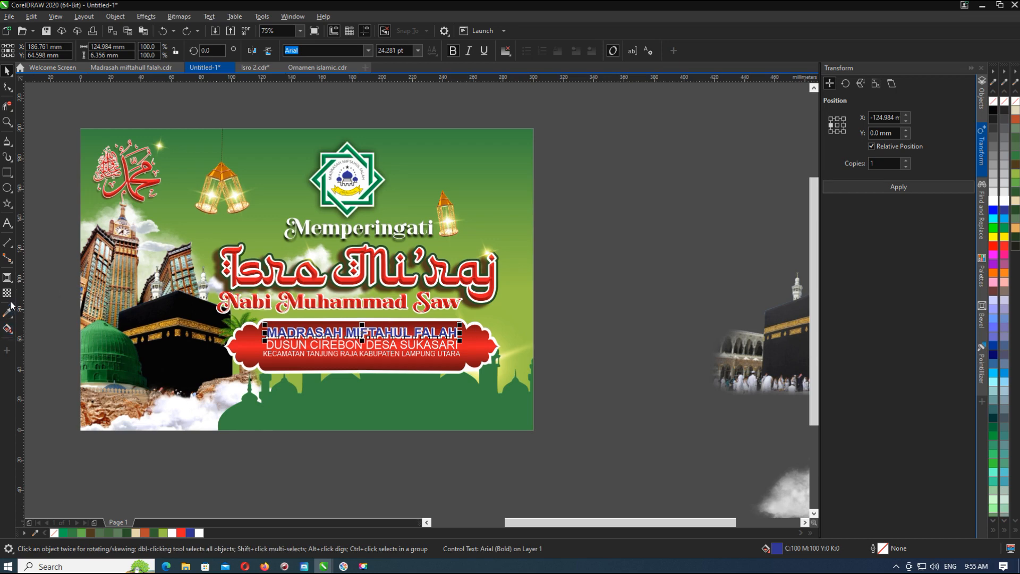
left_click(7, 278)
left_click(43, 289)
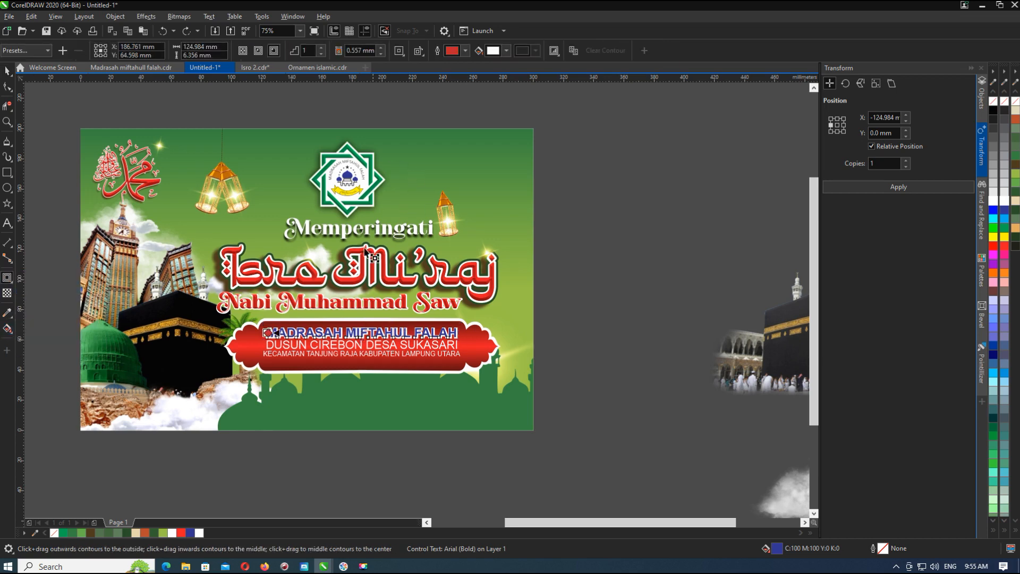
scroll(361, 329, "up", 2)
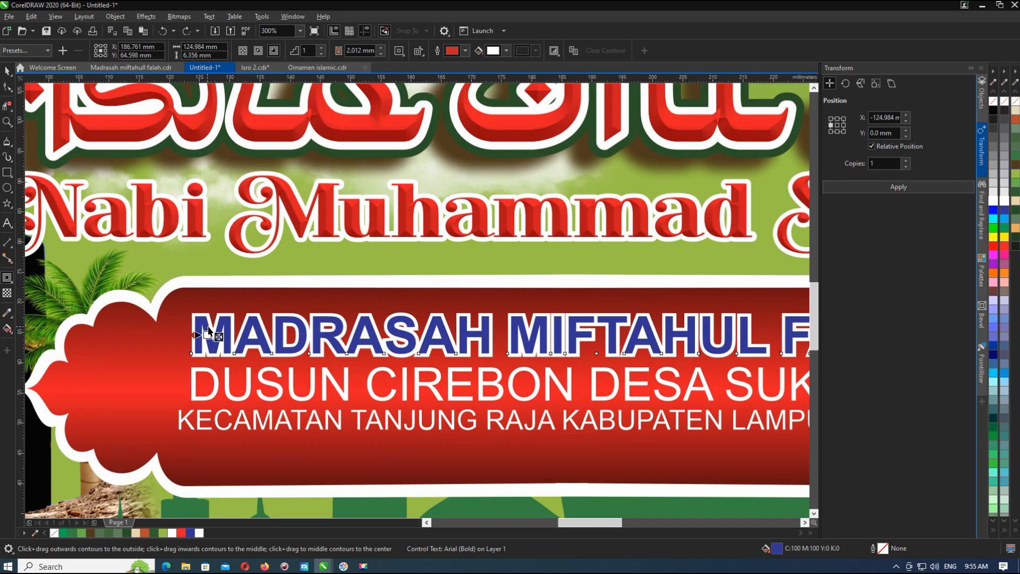
left_click_drag(209, 330, 220, 334)
left_click(538, 309)
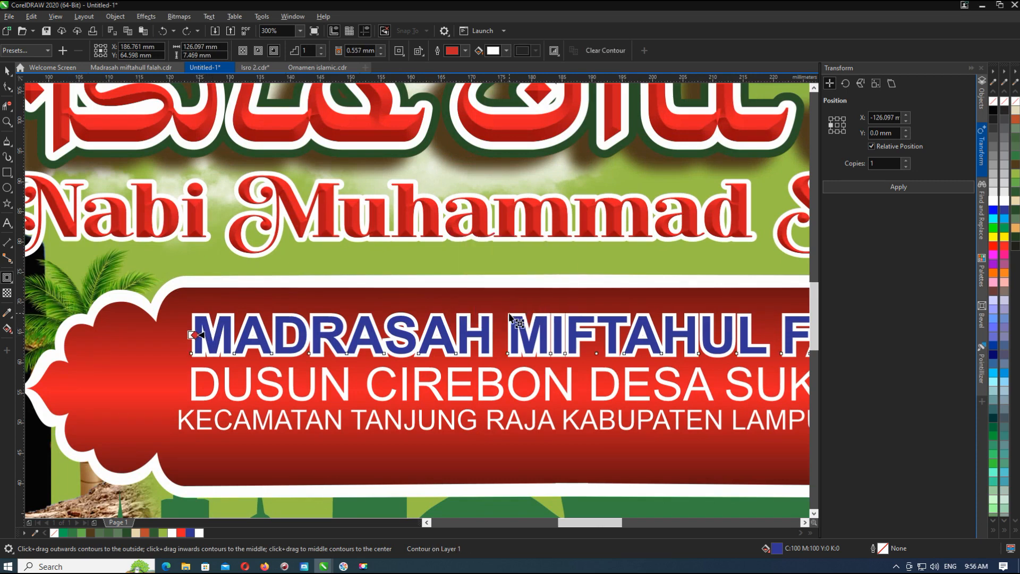
key("ctrl+k")
left_click(7, 71)
left_click(261, 306)
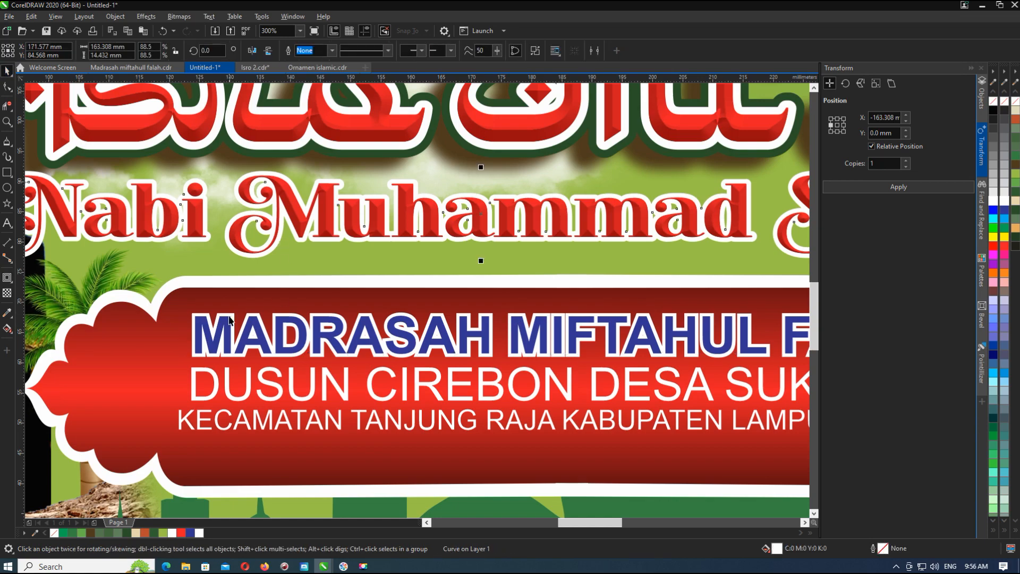
Remove the school name's detached white contour and break the lowest address line in two before KABUPATEN.
key("Escape")
scroll(255, 313, "down", 3)
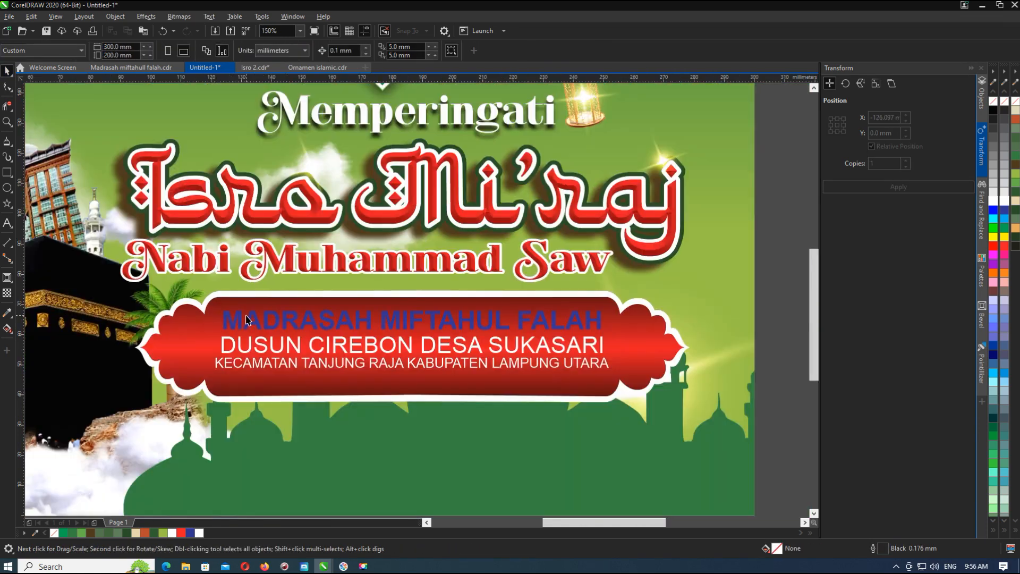
left_click(436, 348)
left_click(443, 367)
double_click(408, 363)
key("Return")
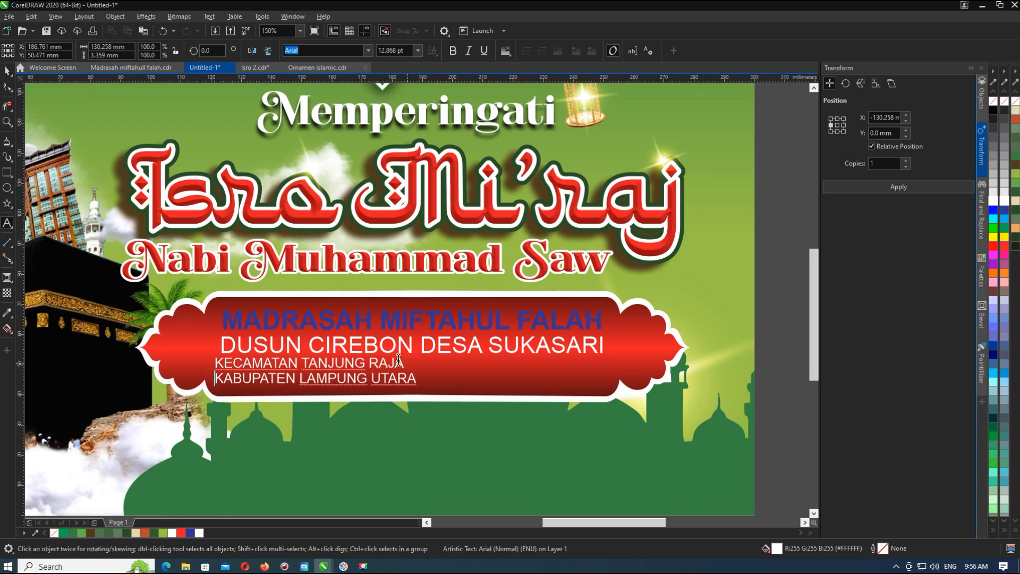
Make the village line and the district address text on the red plate bold.
left_click(5, 71)
left_click(452, 51)
left_click(427, 348)
left_click(428, 346)
left_click(433, 322, "shift")
left_click(451, 51)
left_click(453, 51)
Set the plate's texts to centered paragraph alignment and align them horizontally with one another.
left_click(506, 51)
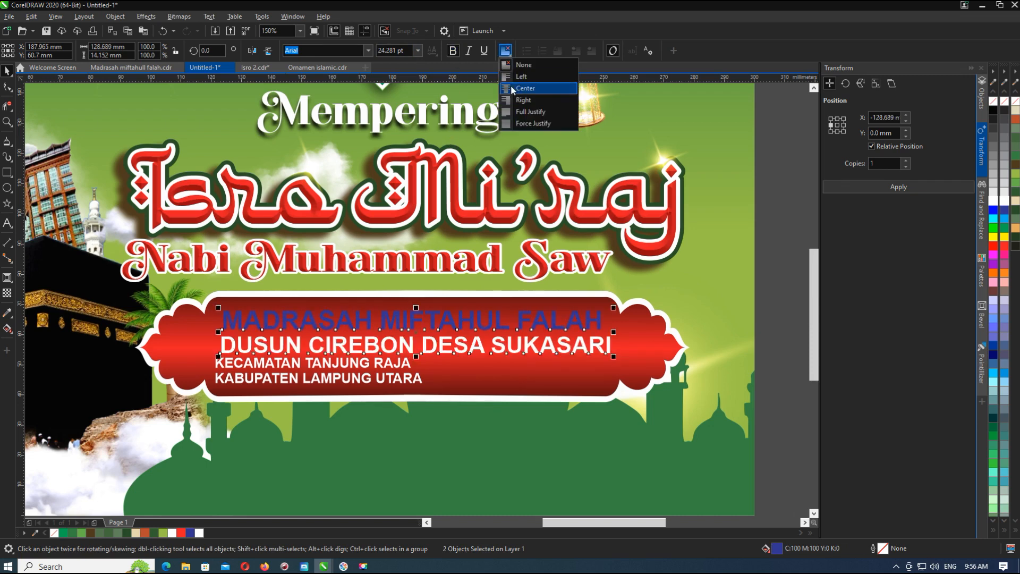
left_click(523, 88)
left_click(391, 366)
left_click(506, 51)
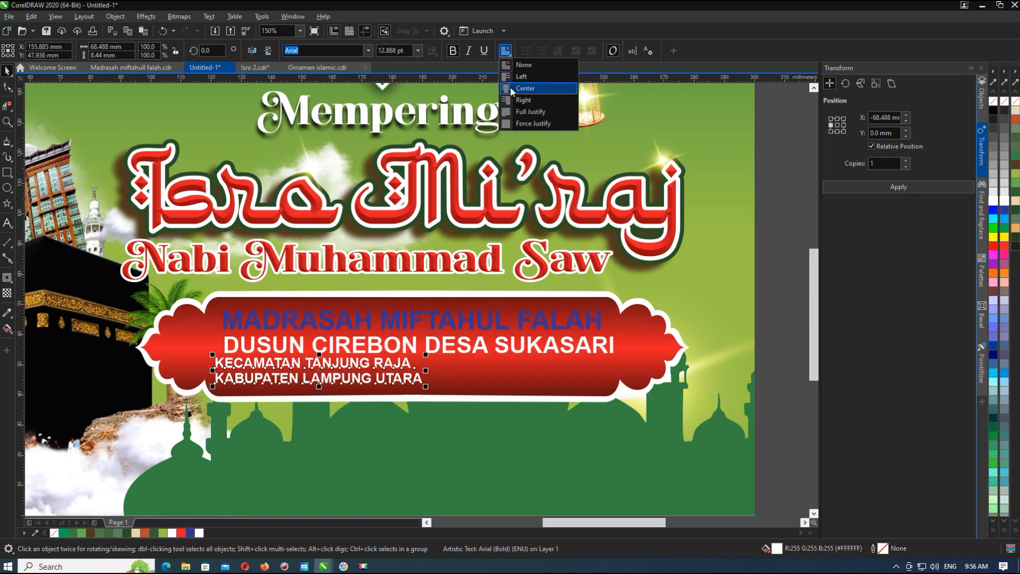
left_click(523, 87)
left_click(470, 351, "shift")
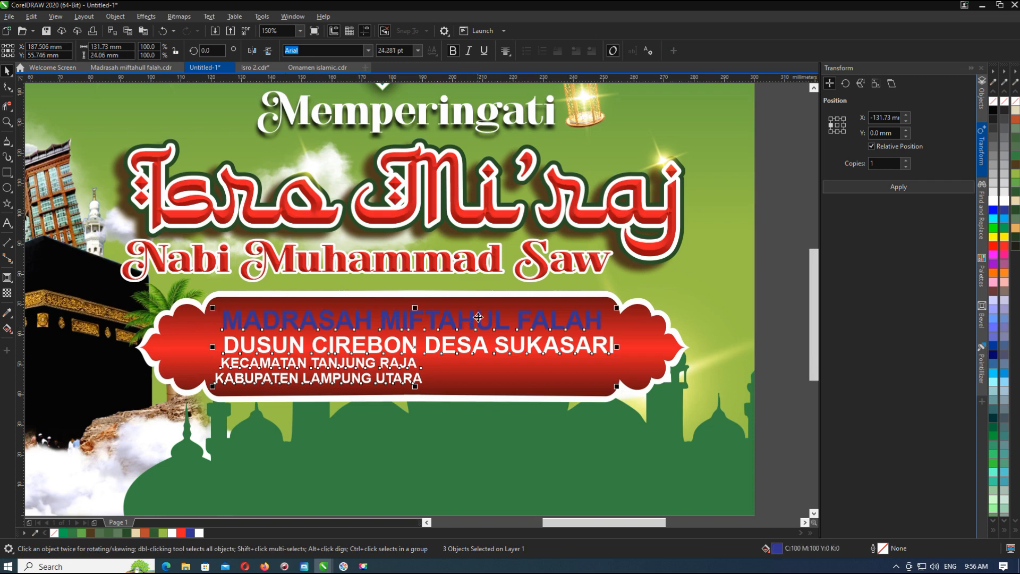
key("c")
Fill the school name on the red plate with yellow.
left_click(491, 346)
left_click(472, 325)
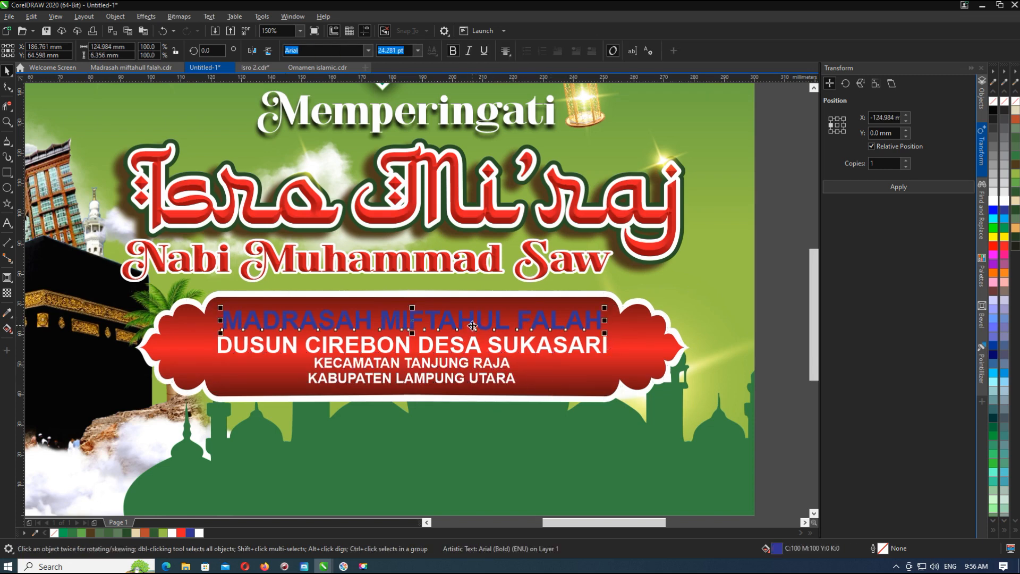
left_click(1004, 237)
scroll(226, 297, "down", 2)
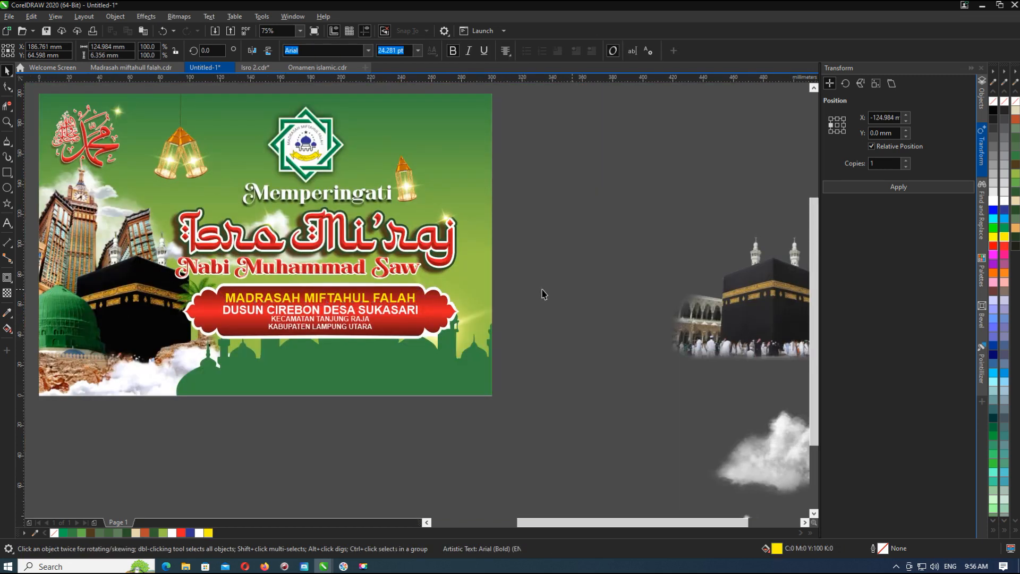
left_click(542, 292)
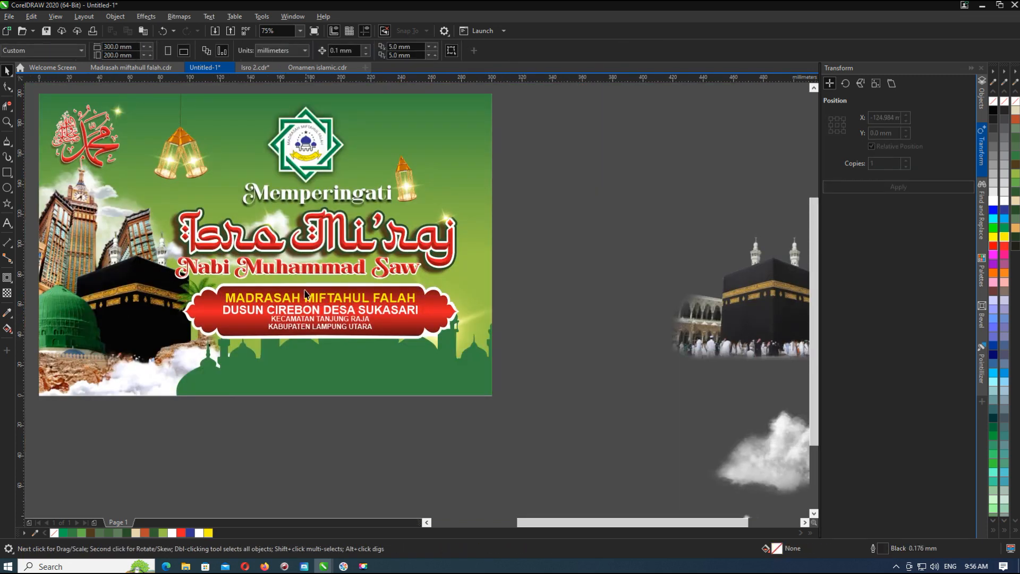
Abbreviate KECAMATAN to "KEC." and KABUPATEN to "KAB." in the lowest address text.
left_click(313, 317)
scroll(361, 318, "up", 2)
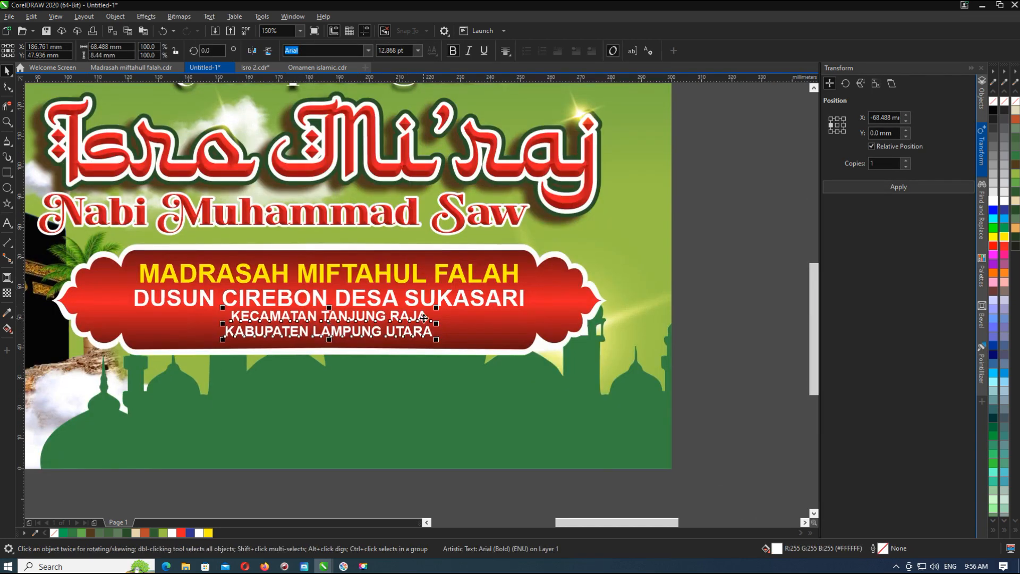
double_click(418, 319)
left_click_drag(260, 315, 319, 315)
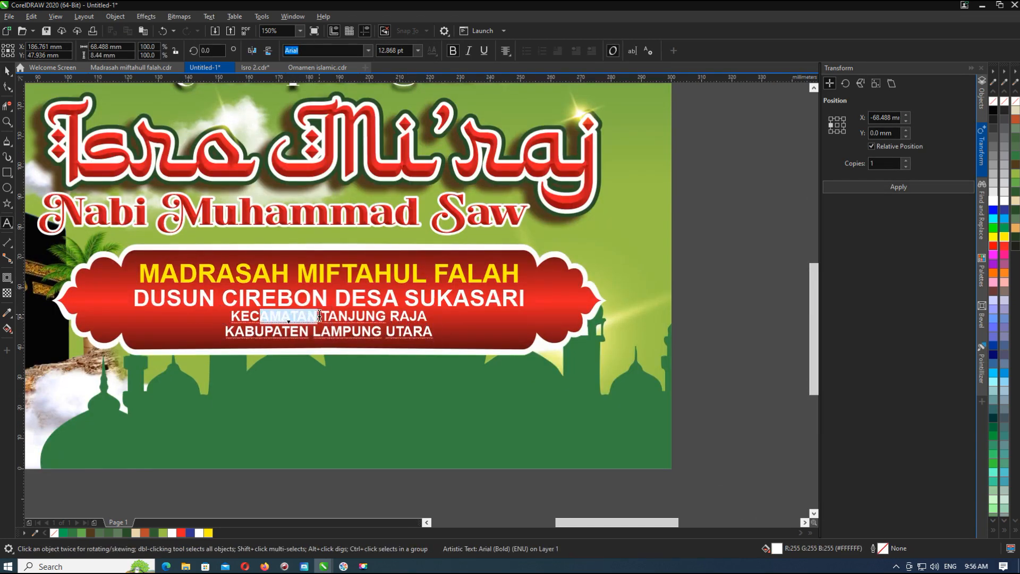
type(".")
left_click_drag(254, 331, 309, 331)
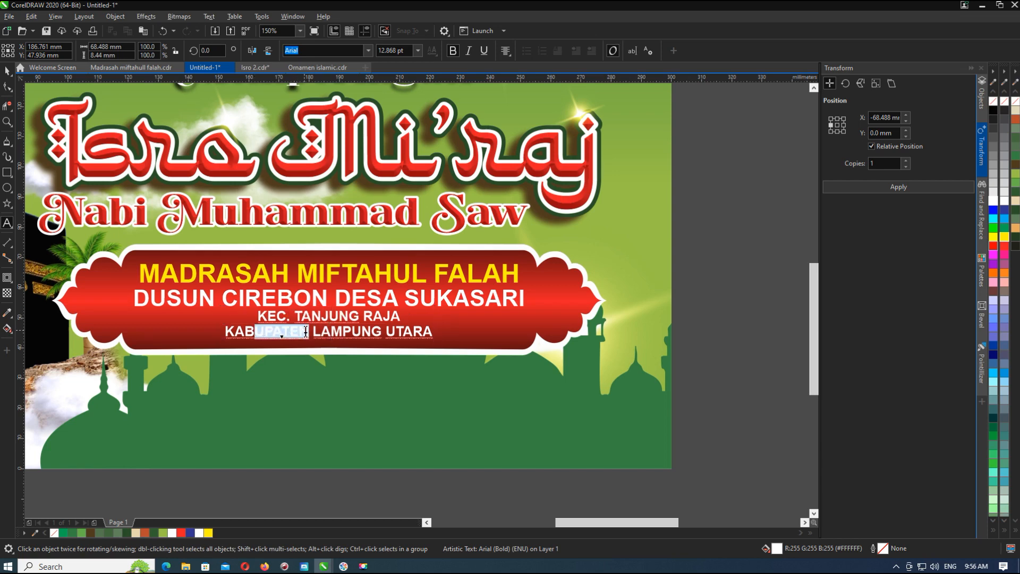
type(".")
Join the two rows of the district address text back into a single line.
left_click(399, 314)
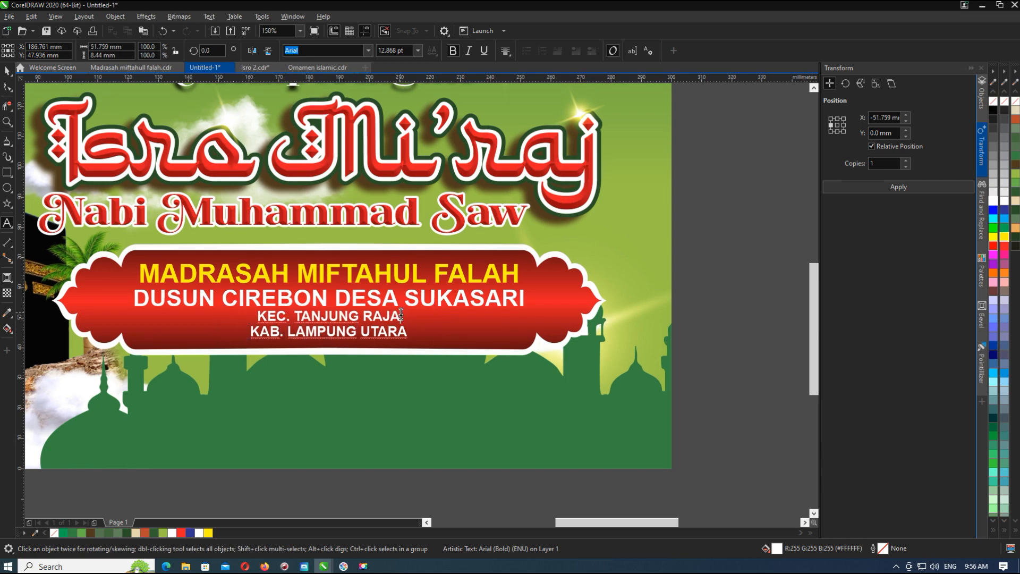
key("Delete")
key("ctrl+space")
left_click(8, 72)
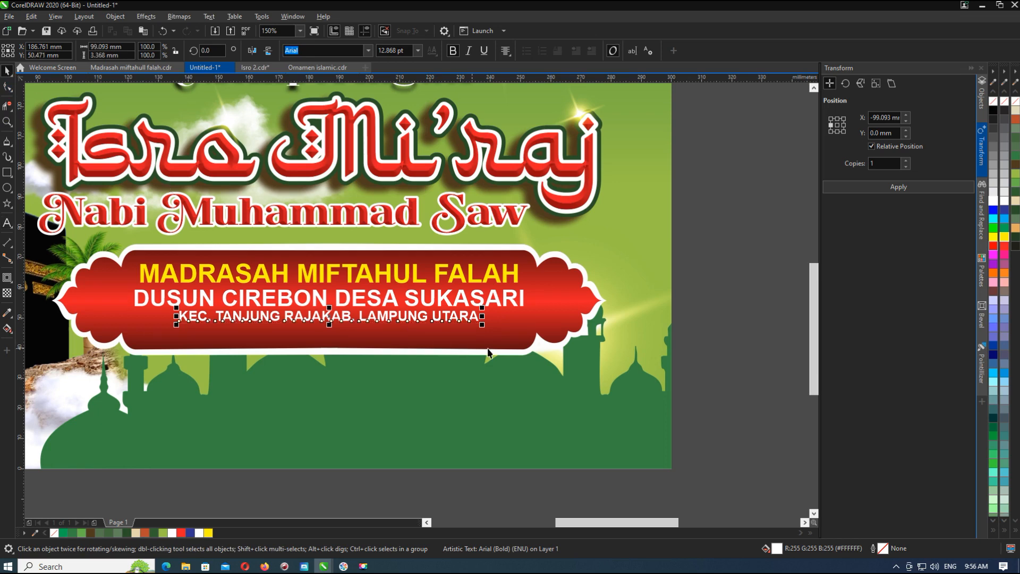
Enlarge the district and village address lines and space them evenly below the school name on the red plate.
left_click_drag(482, 325, 522, 333)
left_click_drag(396, 318, 400, 333)
left_click(433, 306)
left_click_drag(527, 309, 567, 312)
left_click_drag(361, 297, 362, 302)
left_click(324, 340)
key("Escape")
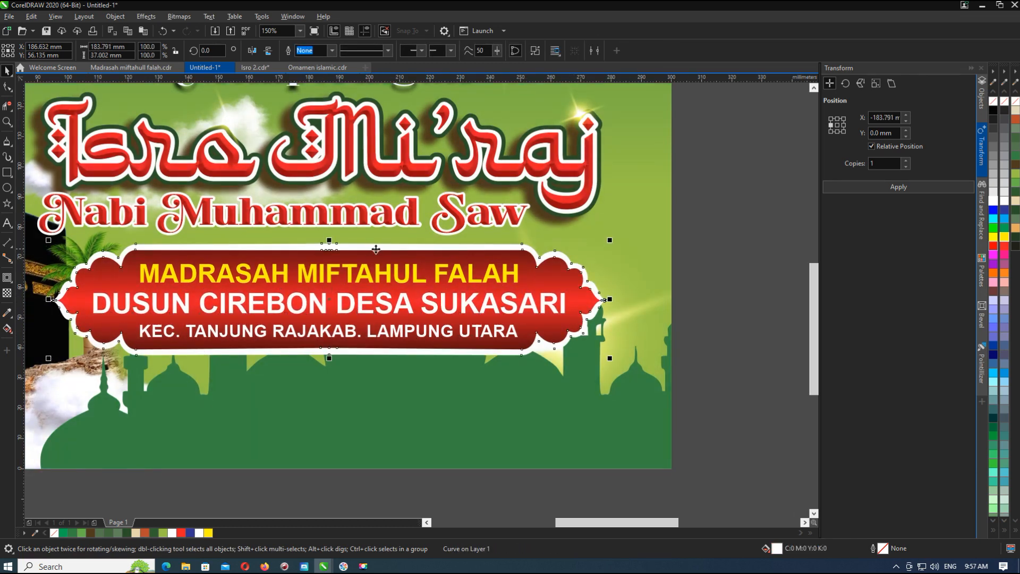
Move the red plate together with its text lower on the banner, away from the titles.
scroll(361, 258, "down", 2)
left_click_drag(169, 397, 486, 242)
left_click_drag(380, 266, 376, 283)
key("Escape")
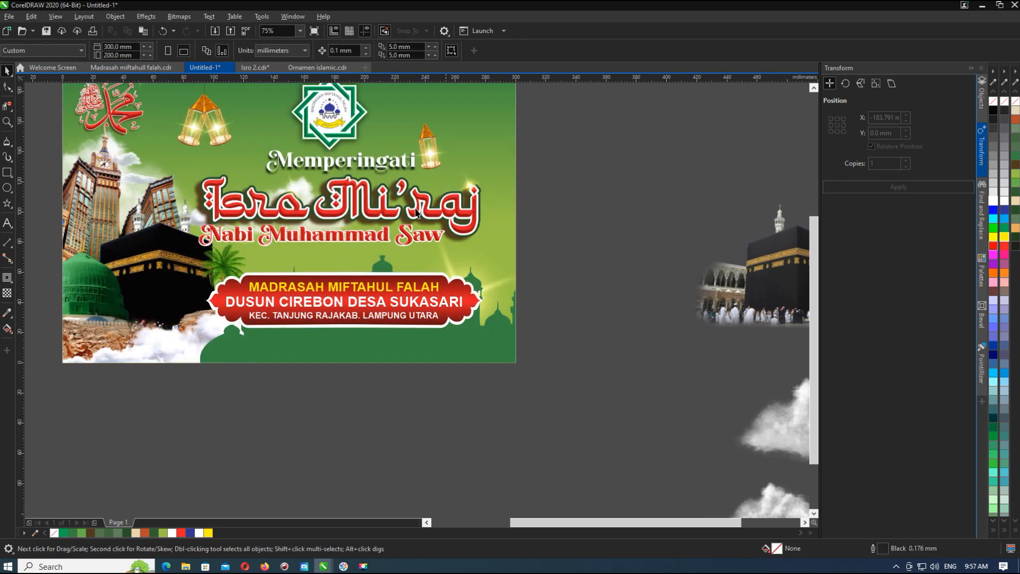
Delete the leftover Kaaba and cloud images lying beside the page.
scroll(375, 256, "down", 1)
left_click(538, 272)
left_click_drag(513, 182, 705, 536)
key("Delete")
scroll(319, 168, "up", 1)
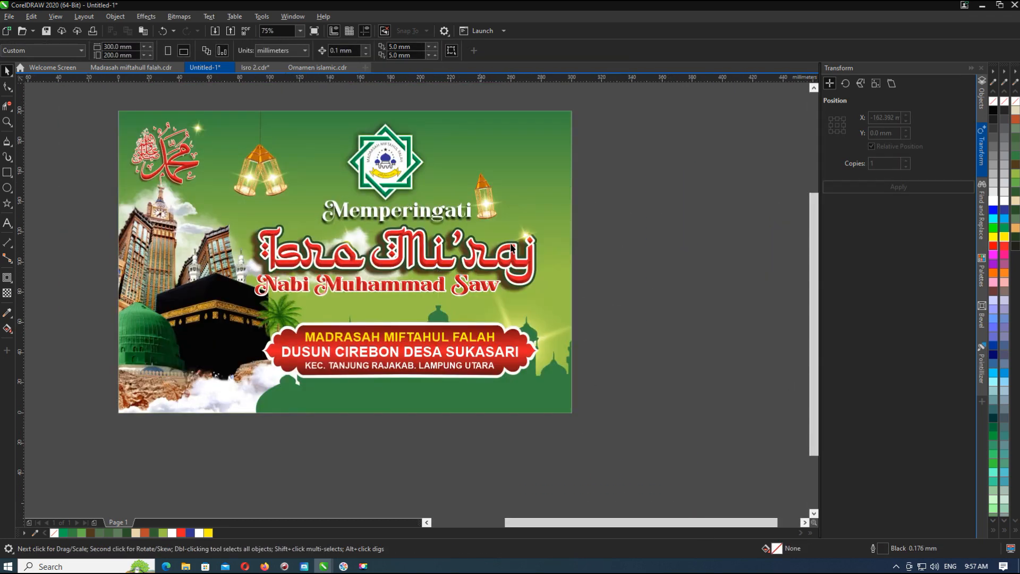
Open the background PowerClip's contents and shift the Kaaba collage, clouds and hanging lanterns toward the banner's left edge.
left_click(256, 301)
scroll(257, 301, "down", 1)
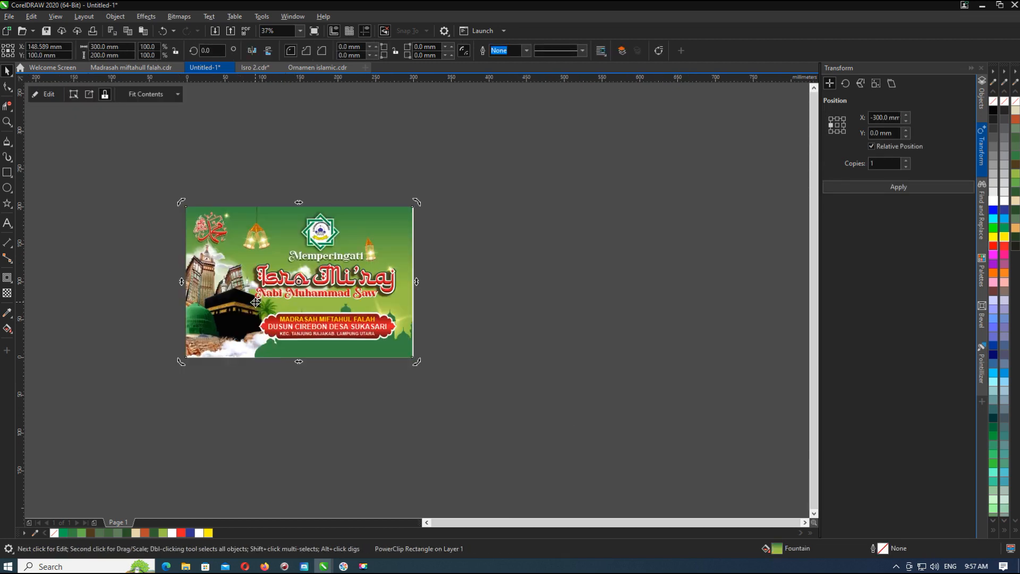
left_click(208, 310)
left_click_drag(65, 180, 296, 374)
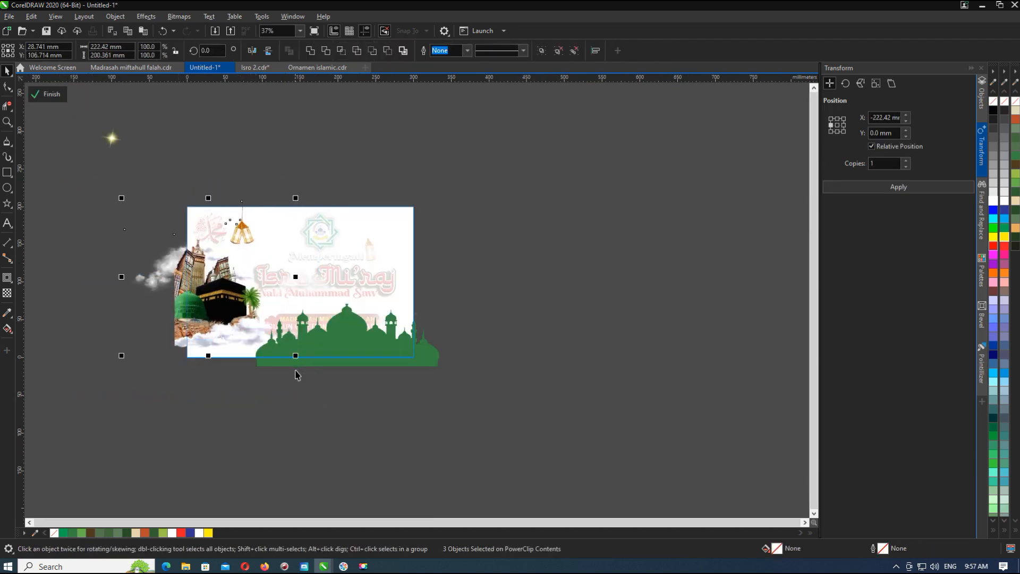
left_click_drag(206, 311, 205, 316)
Copy the cloud to the collage's lower edge, enlarge it over the rocks, and finish editing the PowerClip.
left_click(149, 278)
left_click(150, 275)
left_click_drag(151, 276, 184, 348)
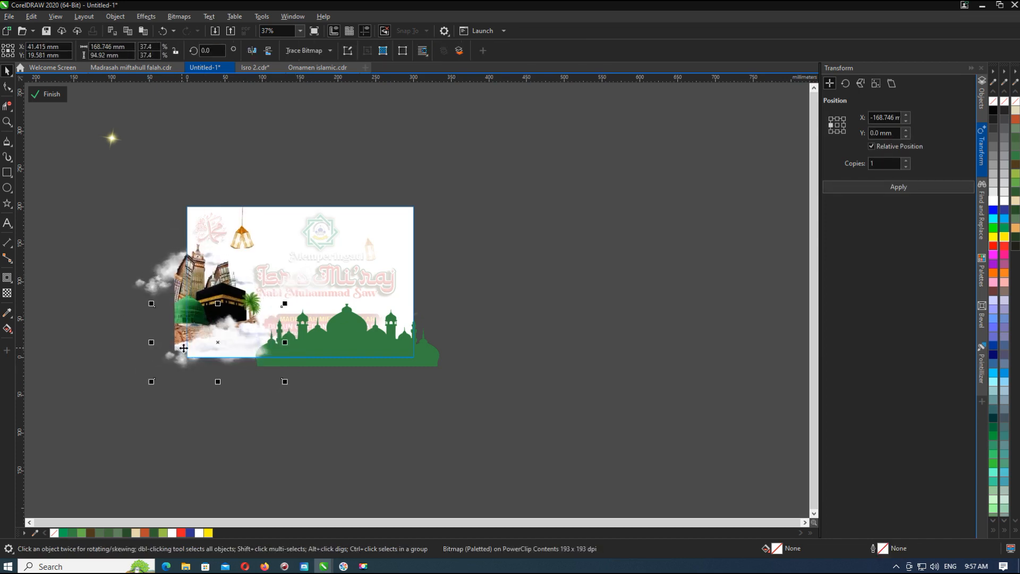
left_click_drag(285, 381, 311, 396)
left_click_drag(236, 343, 243, 349)
left_click(451, 311, "ctrl")
left_click(124, 250)
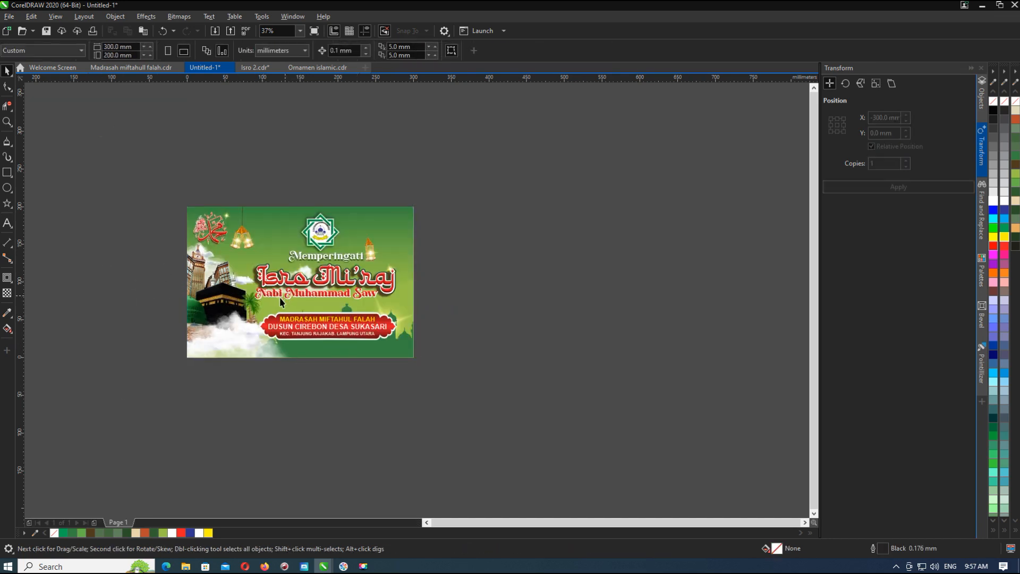
Move the Memperingati, Isro Mi'raj and Nabi Muhammad Saw titles down closer to the red plate.
scroll(232, 317, "up", 1)
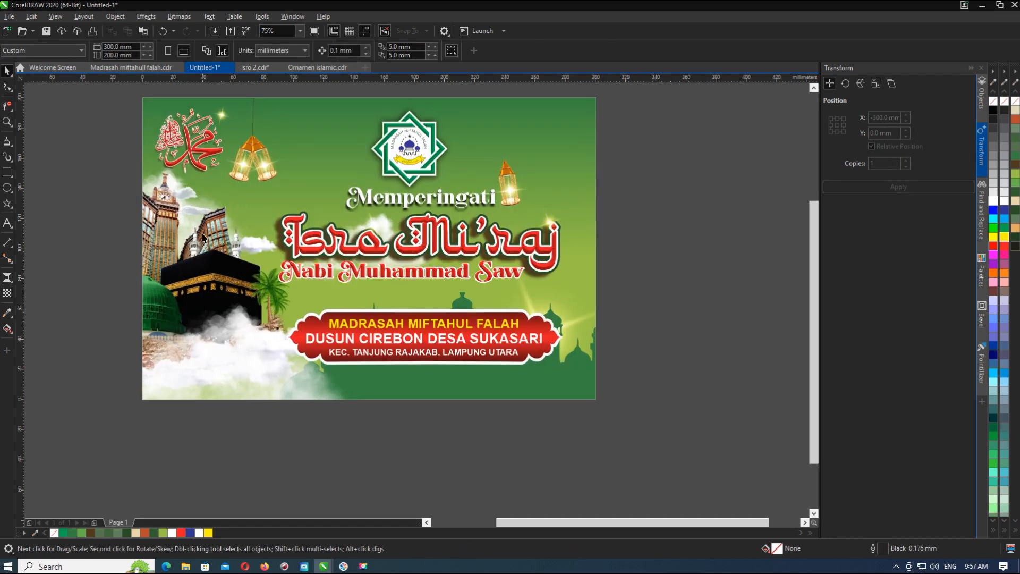
left_click_drag(318, 261, 288, 293)
left_click_drag(422, 242, 429, 257)
left_click(639, 221)
Group all parts of the school logo with its star frame and move the group slightly down.
left_click(417, 164)
left_click(416, 145)
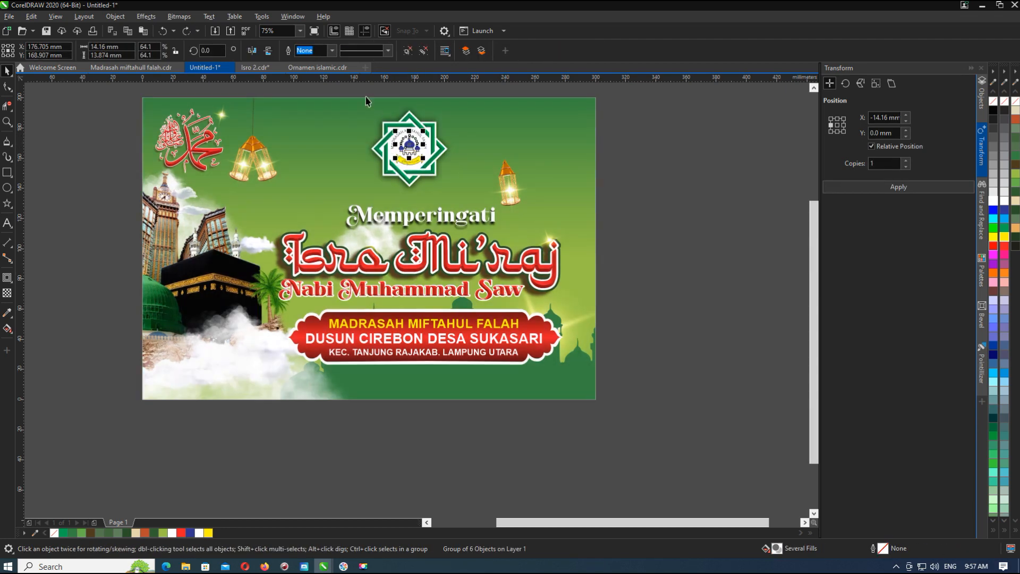
left_click_drag(359, 96, 462, 197)
key("ctrl+g")
left_click_drag(410, 147, 410, 157)
Enlarge the single lantern to about 63 mm wide and the hanging pair to about 61 mm wide, moving the pair toward the logo.
left_click(508, 183)
left_click_drag(538, 154, 515, 211)
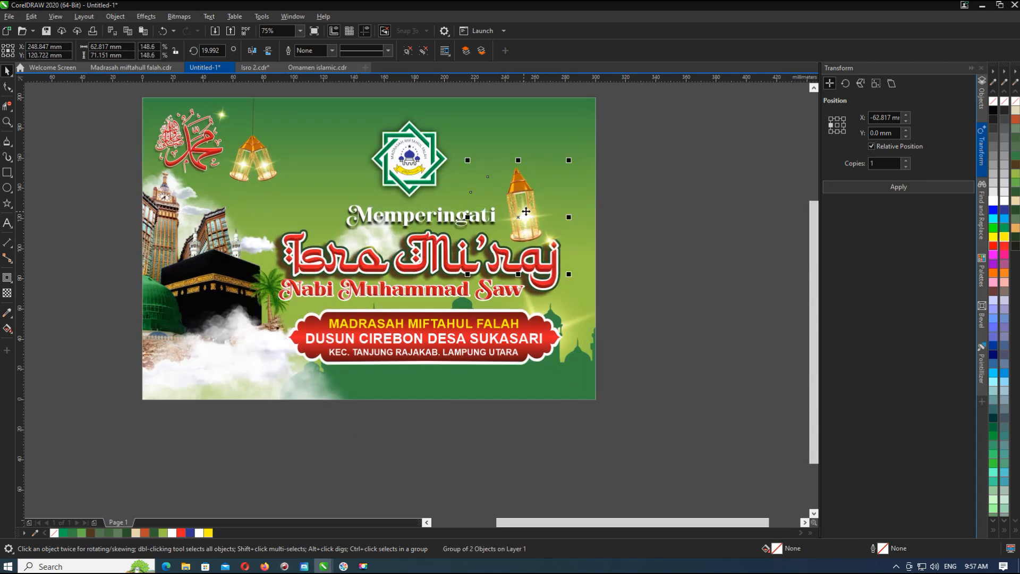
double_click(261, 154)
left_click_drag(258, 169, 313, 206)
left_click_drag(345, 132, 362, 97)
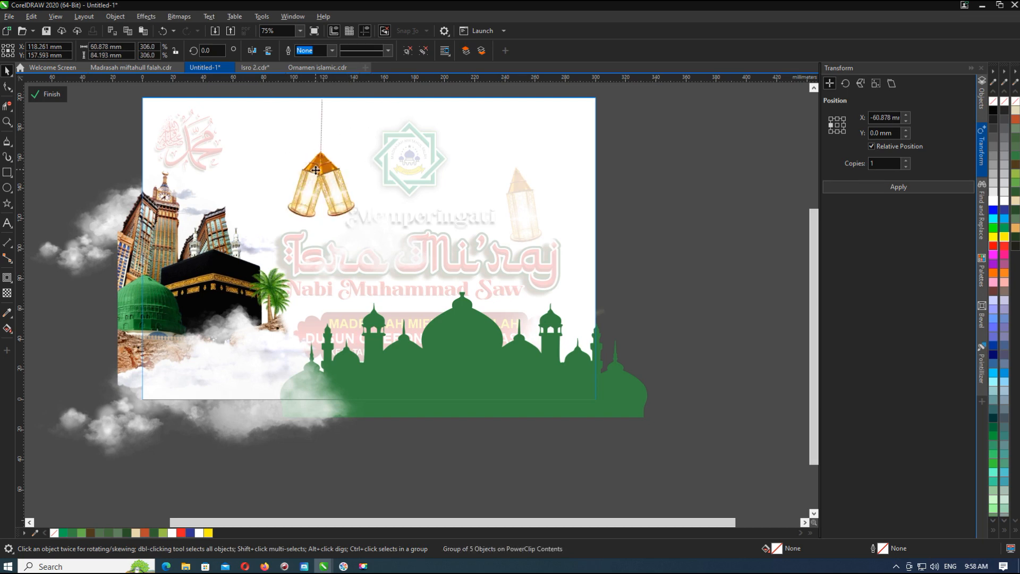
left_click(620, 189, "ctrl")
scroll(326, 186, "down", 1)
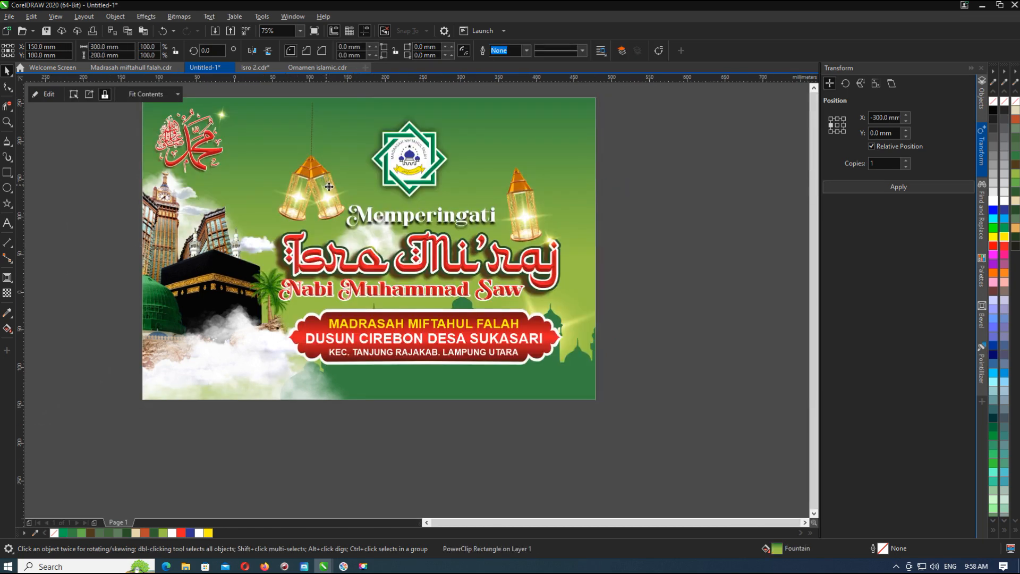
left_click(491, 183)
scroll(366, 170, "up", 1)
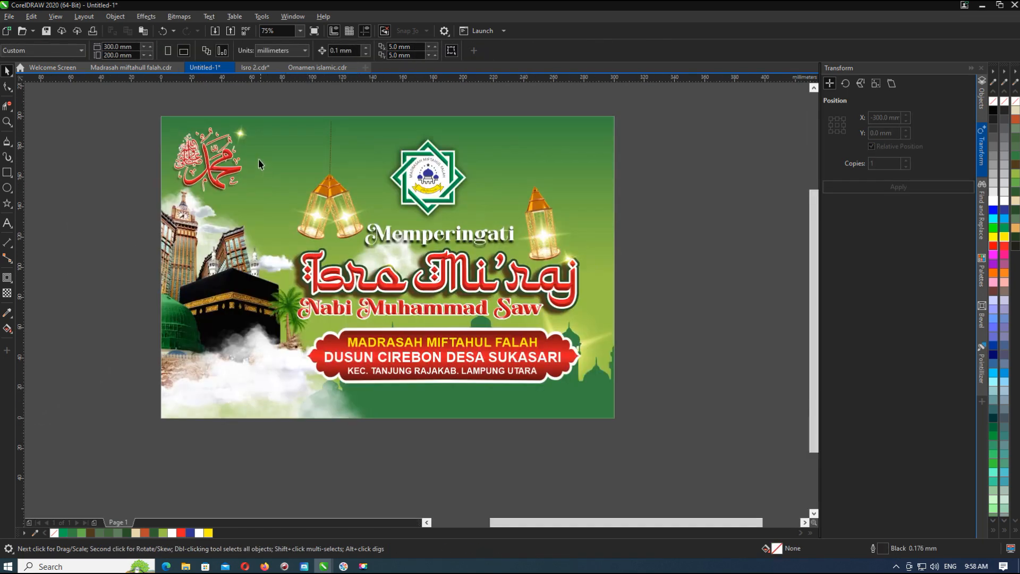
Move the light glare onto the Arabic calligraphy and enlarge it to about 61 mm wide.
left_click(243, 135)
left_click_drag(332, 195, 333, 195)
left_click_drag(280, 159, 230, 166)
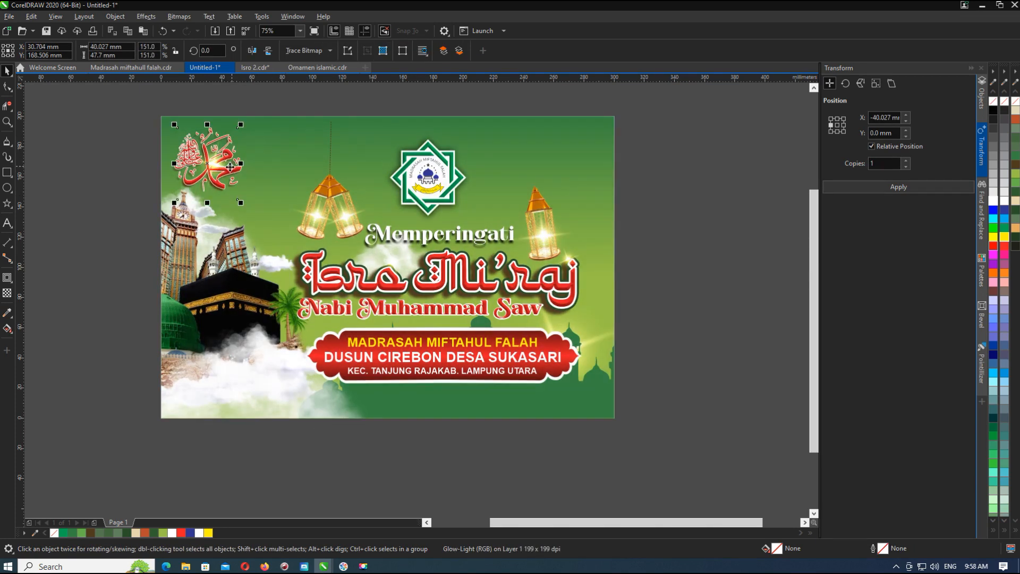
left_click_drag(243, 204, 259, 223)
Place the enlarged light glare inside the green background's PowerClip.
key("alt+c")
key("w")
key("p")
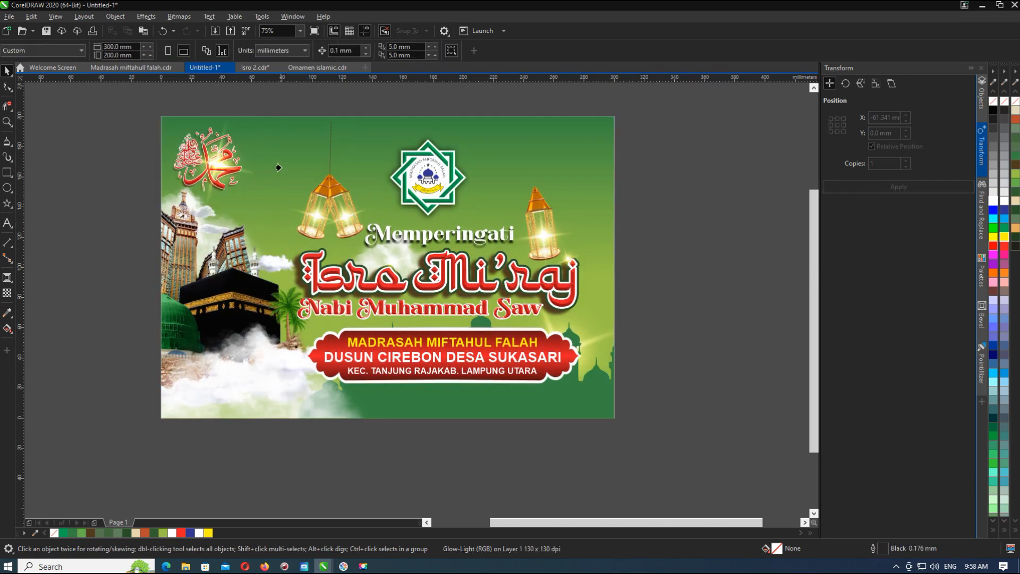
left_click(277, 162)
left_click(254, 108)
left_click(131, 134)
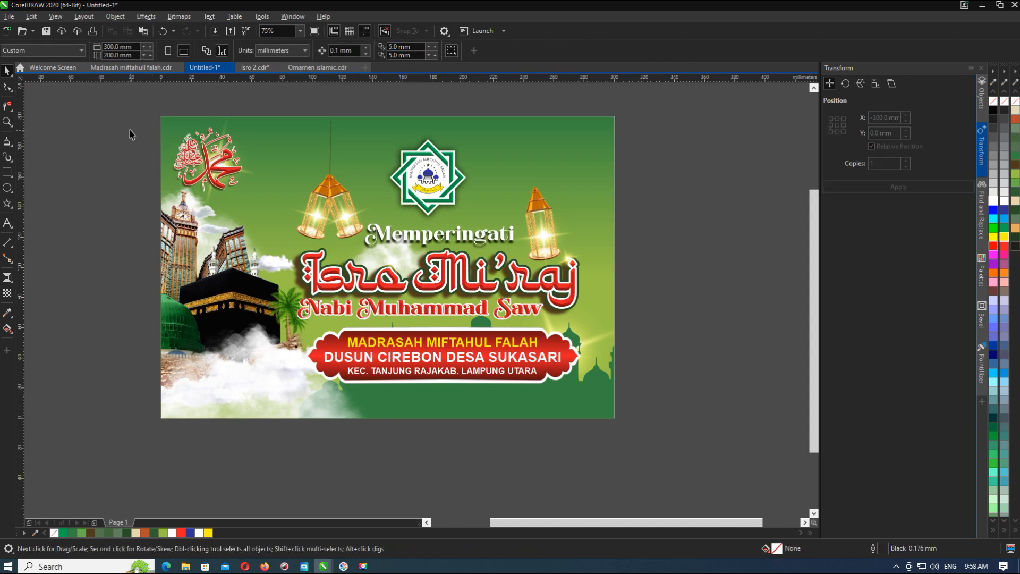
Recolor the Arabic calligraphy to C100 M100 blue and shift it slightly toward the hanging lanterns.
left_click_drag(298, 212, 299, 210)
left_click_drag(253, 204, 253, 205)
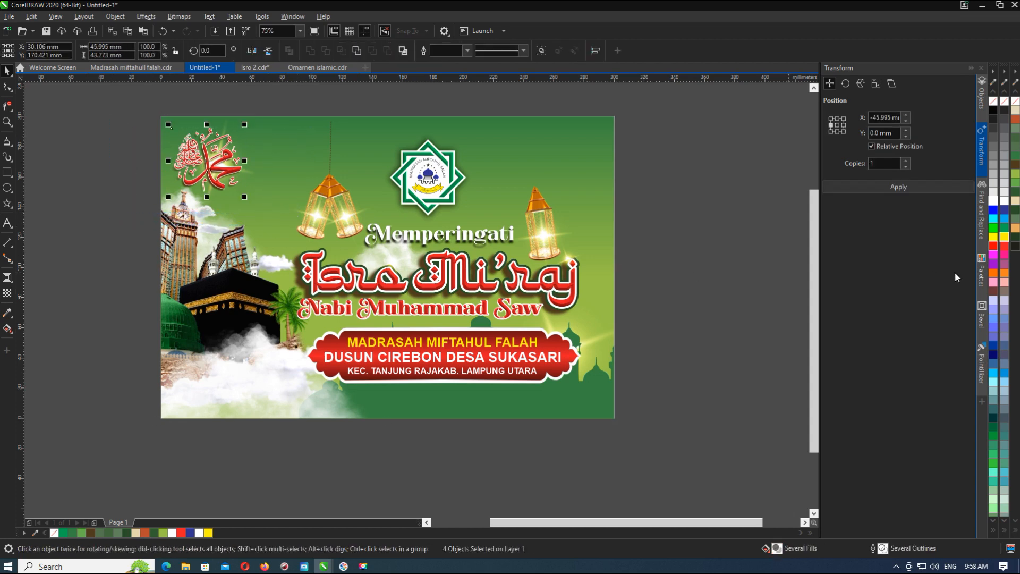
left_click(1015, 210)
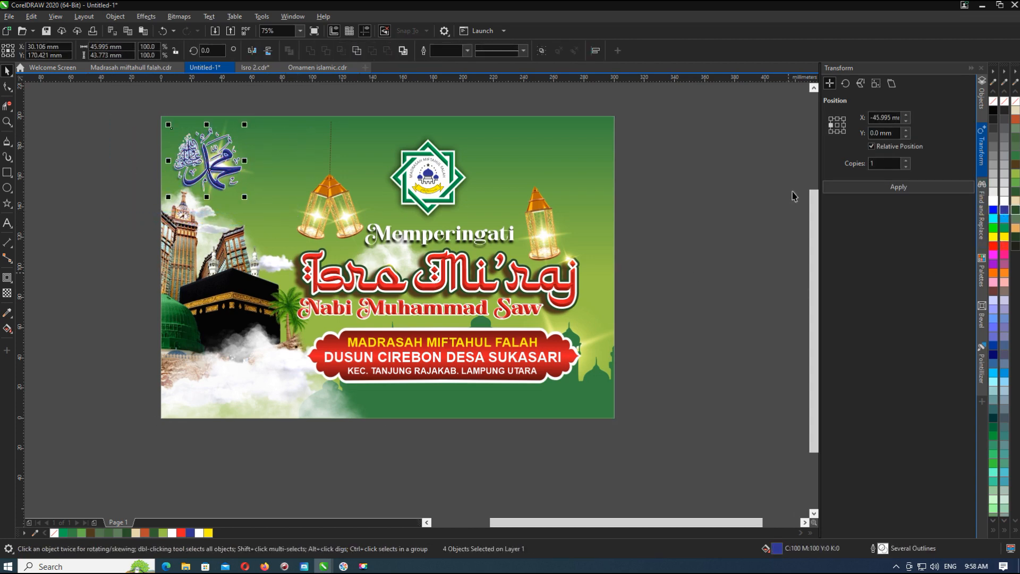
left_click_drag(227, 156, 235, 158)
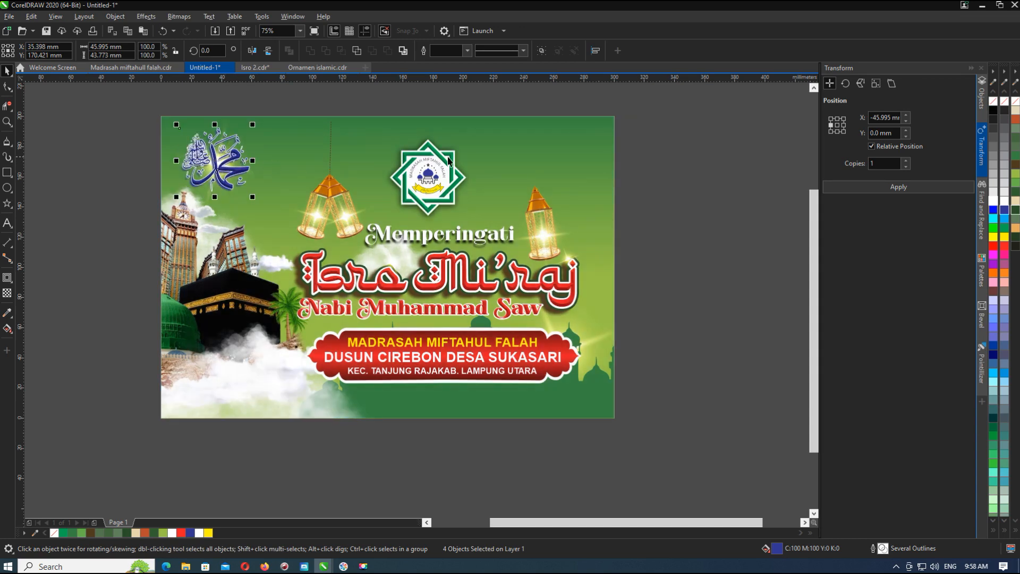
left_click(549, 215)
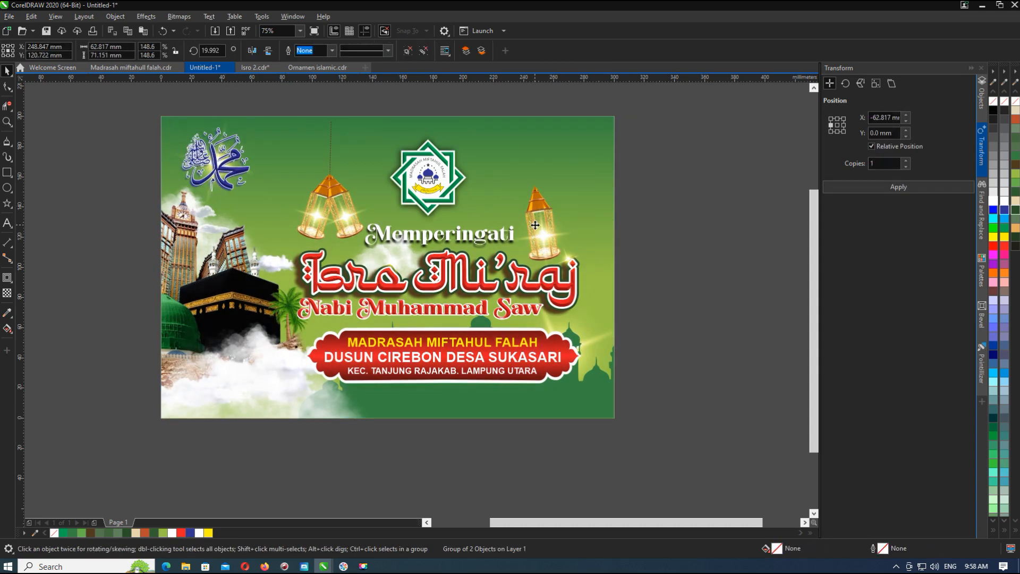
Apply a dark blue outline to the word Memperingati and adjust its outline pen settings.
left_click(423, 236)
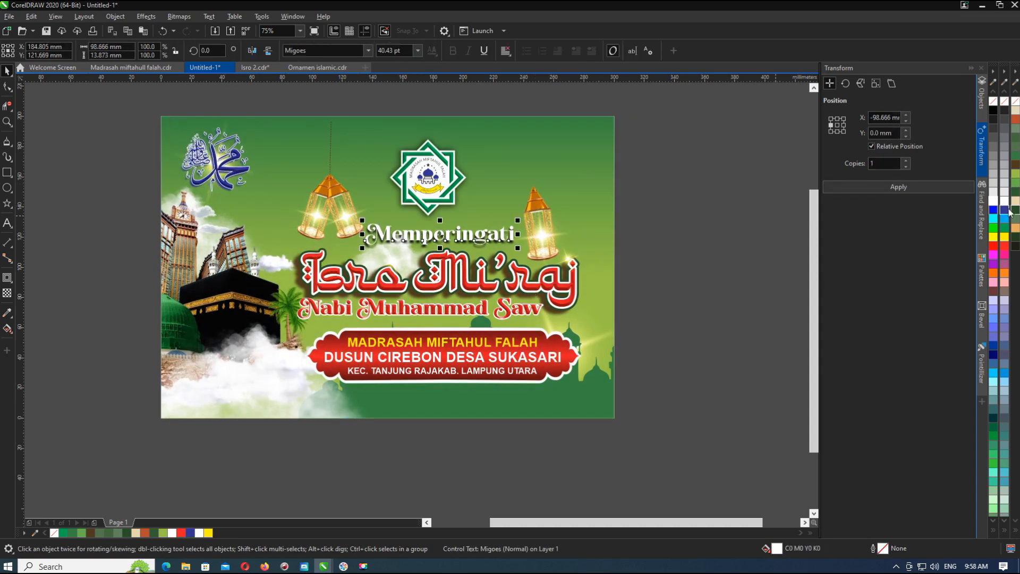
right_click(1008, 210)
key("F12")
left_click(443, 243)
left_click(432, 286)
left_click(596, 359)
left_click(666, 319)
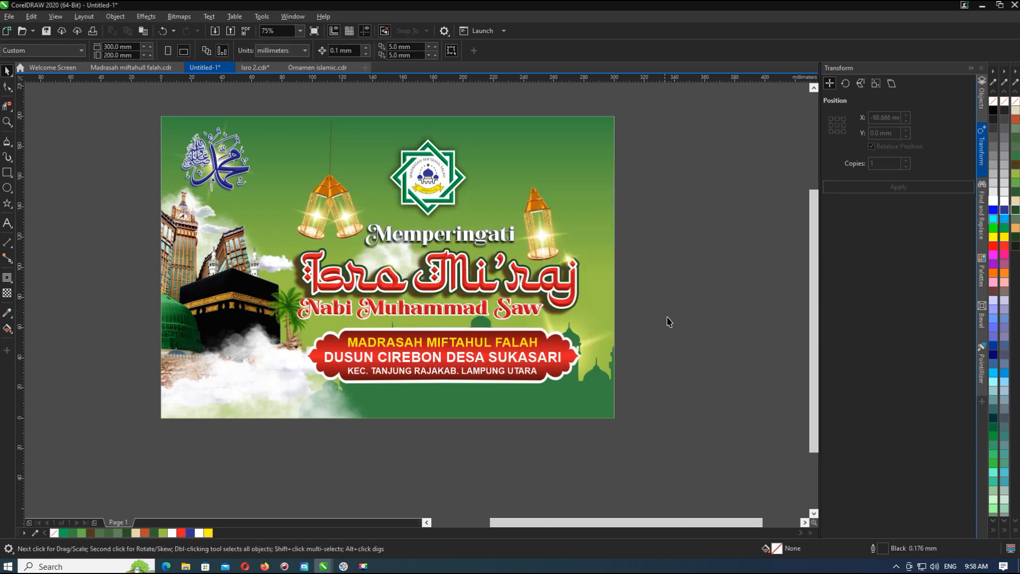
Recolor the upper end of the background's fountain fill to dark green and shorten its transition to the lighter green.
left_click(571, 186)
left_click(7, 328)
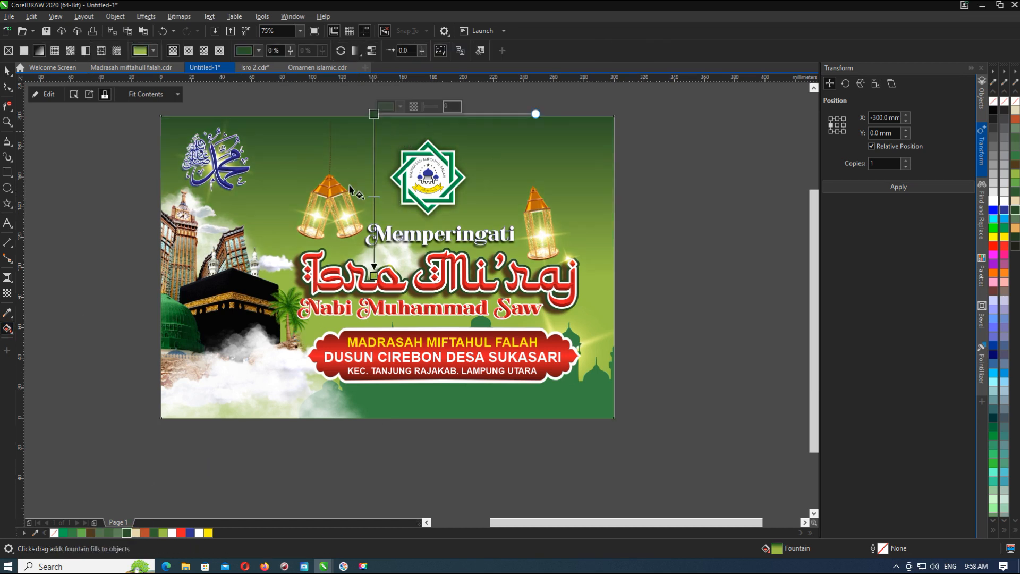
left_click(109, 532)
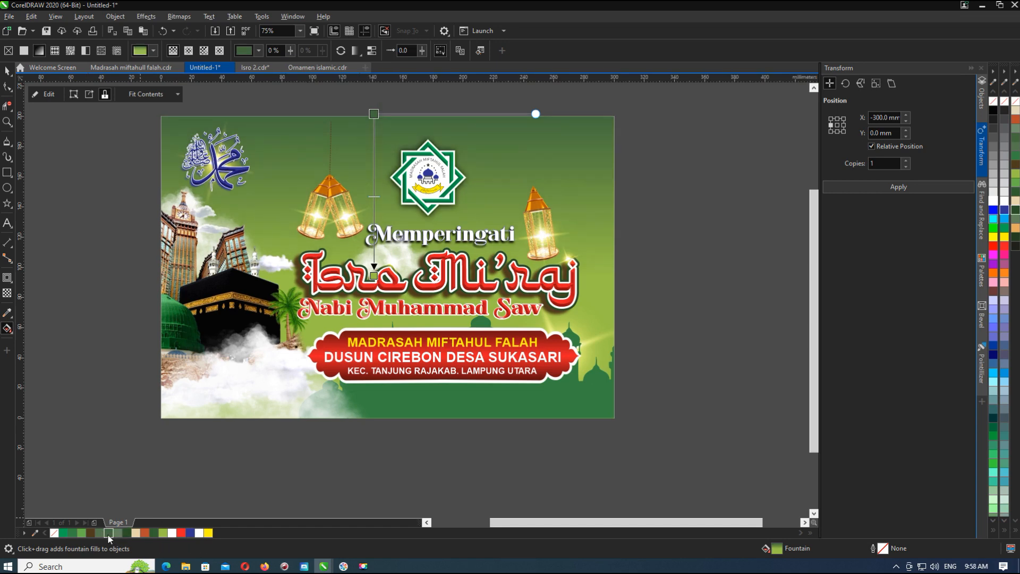
left_click(64, 533)
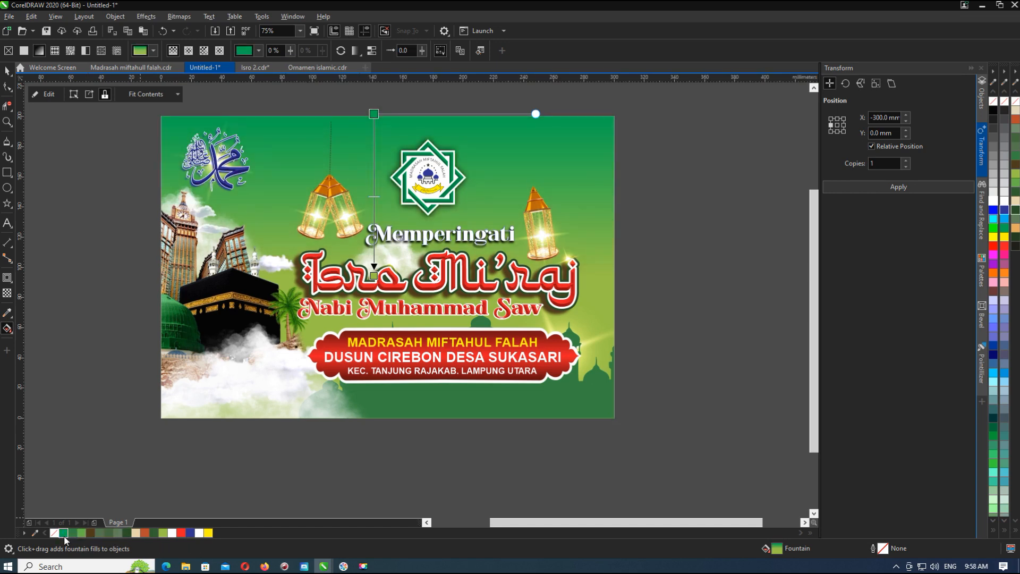
left_click(64, 535)
left_click(117, 532)
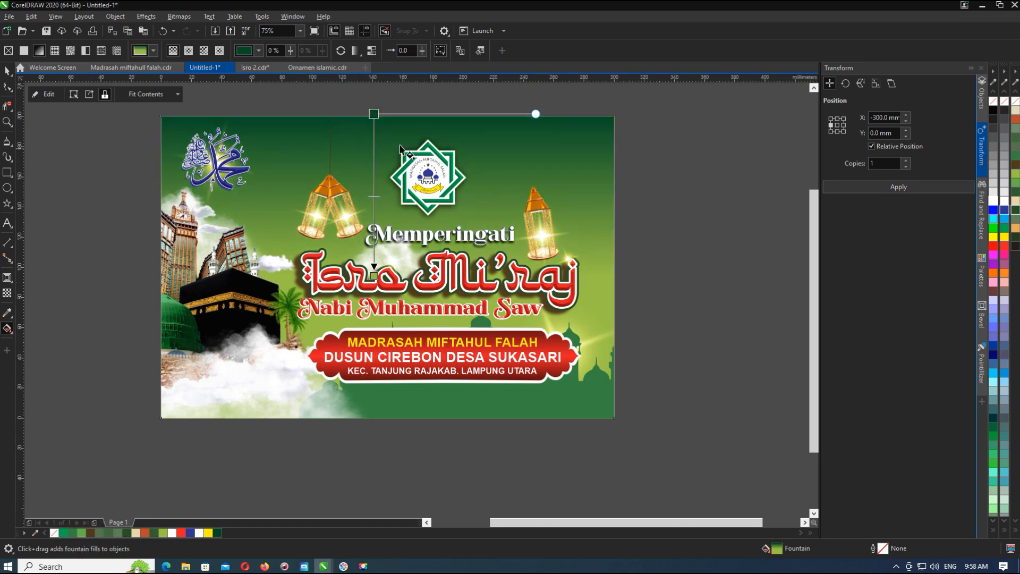
left_click_drag(376, 199, 375, 180)
left_click(373, 274)
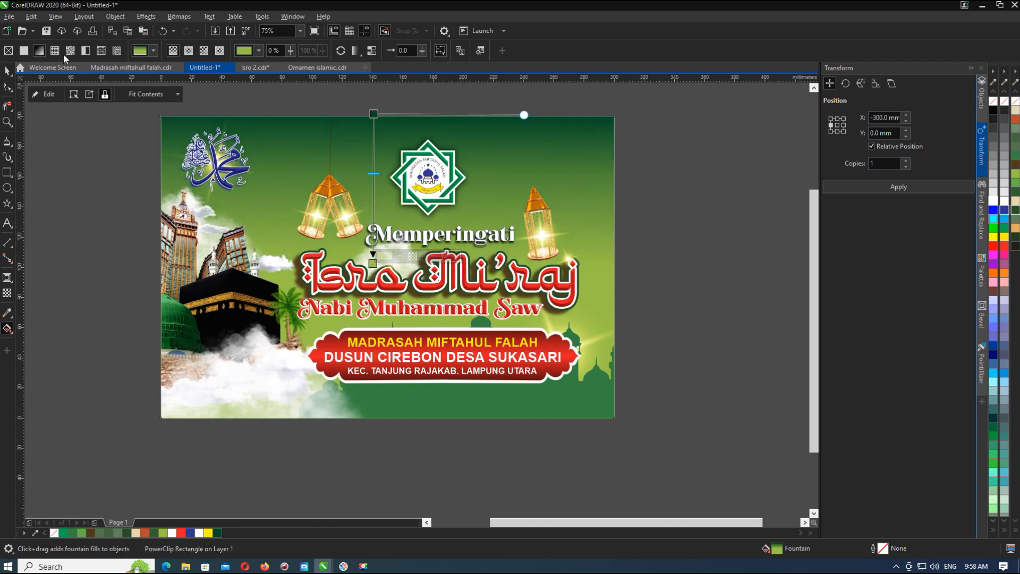
left_click(7, 71)
key("Escape")
Shrink the single lantern slightly and place a copy of the light glare, about 42 mm wide, in the banner's upper-right corner.
double_click(542, 210)
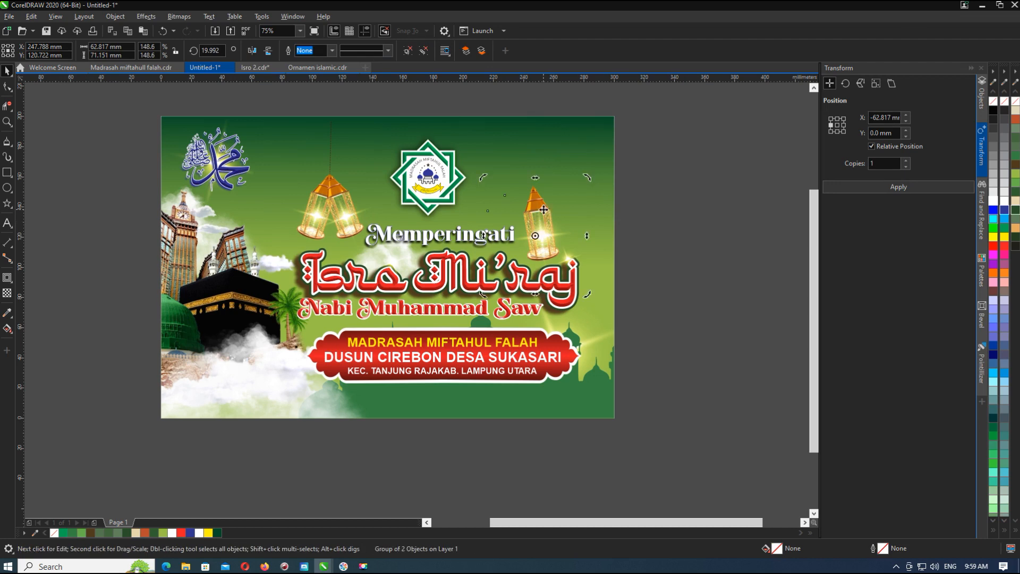
left_click(657, 227)
left_click_drag(536, 236, 585, 131)
left_click(565, 259)
right_click(585, 131)
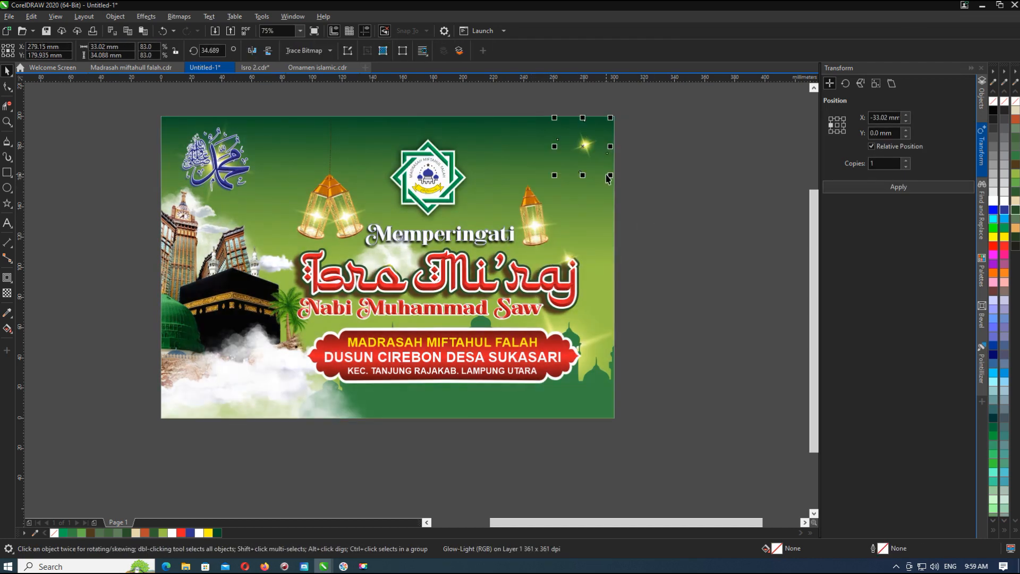
left_click_drag(608, 177, 616, 183)
key("ctrl+z")
left_click_drag(589, 151, 591, 145)
left_click(659, 168)
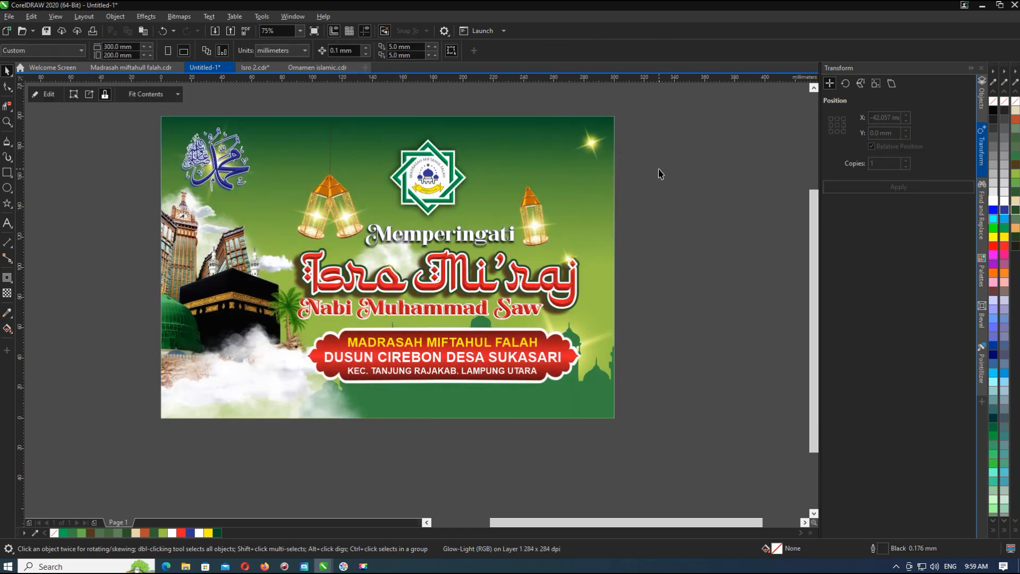
Reduce the red name-and-address plate to about 165 mm wide and center it horizontally under the Isro Mi'raj title.
left_click(232, 295)
scroll(232, 294, "down", 2)
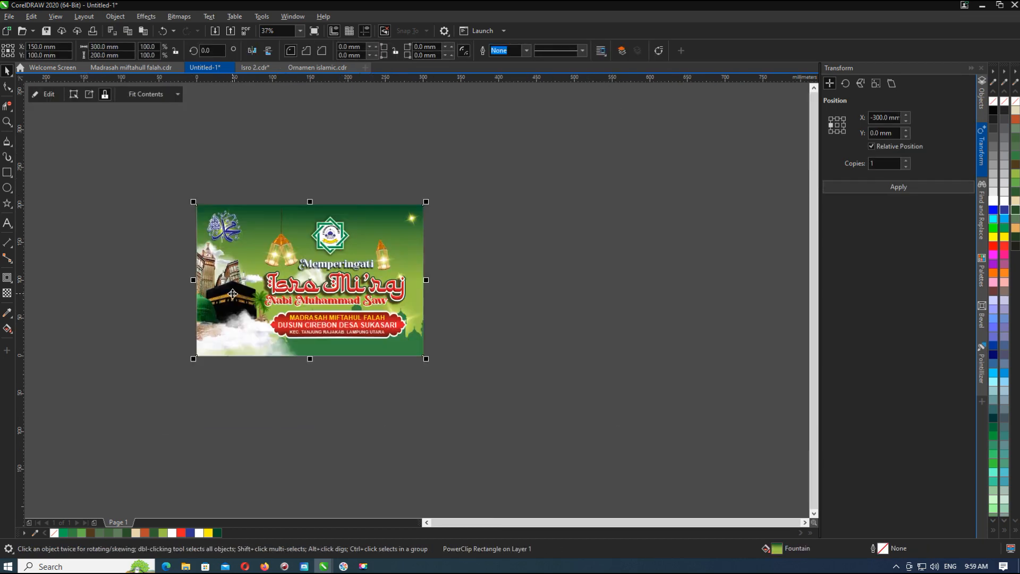
left_click(480, 282)
scroll(290, 312, "up", 2)
left_click_drag(616, 293, 205, 387)
left_click_drag(529, 369, 513, 359)
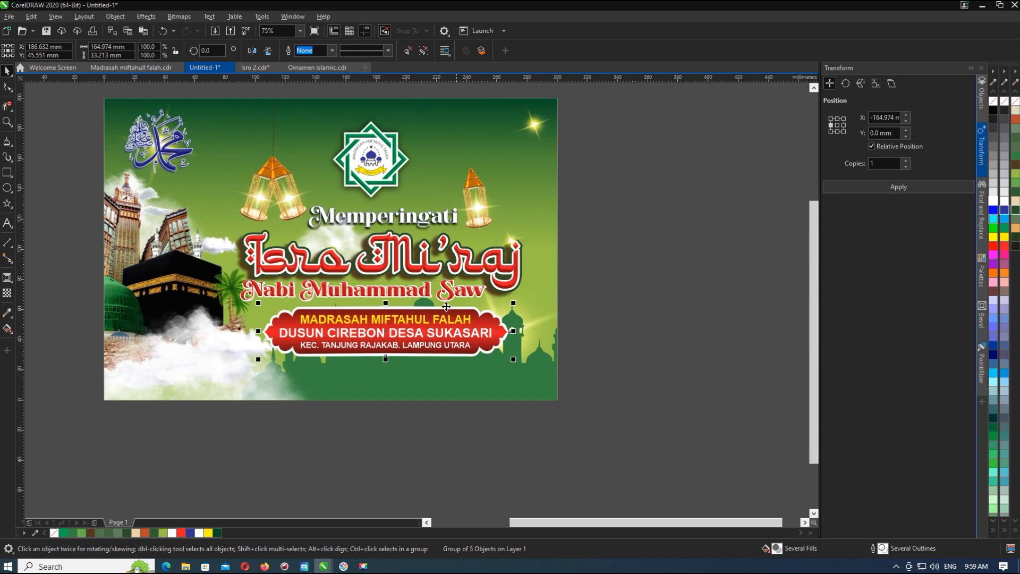
left_click(422, 270, "shift")
key("c")
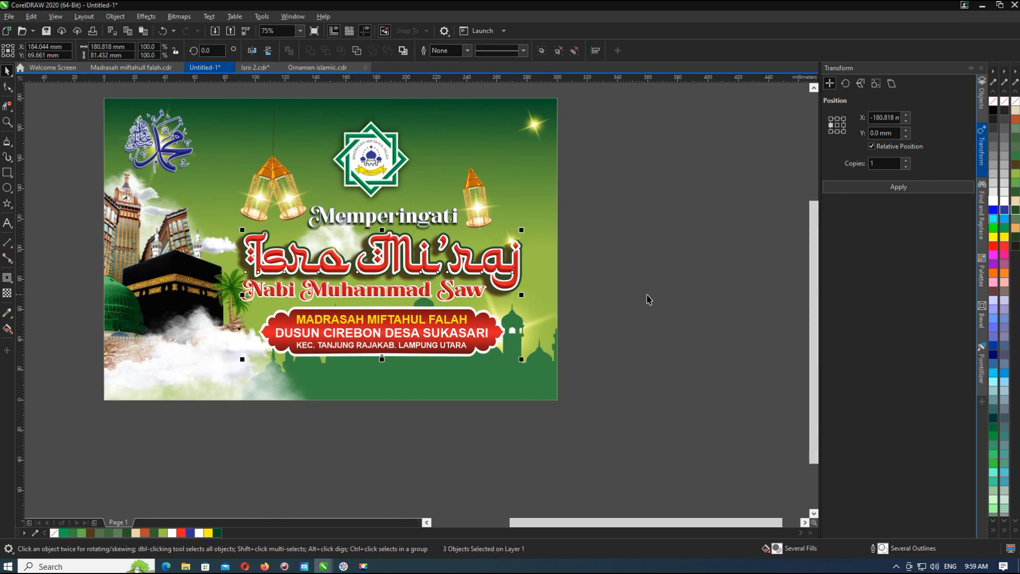
left_click(648, 298)
scroll(296, 310, "down", 2)
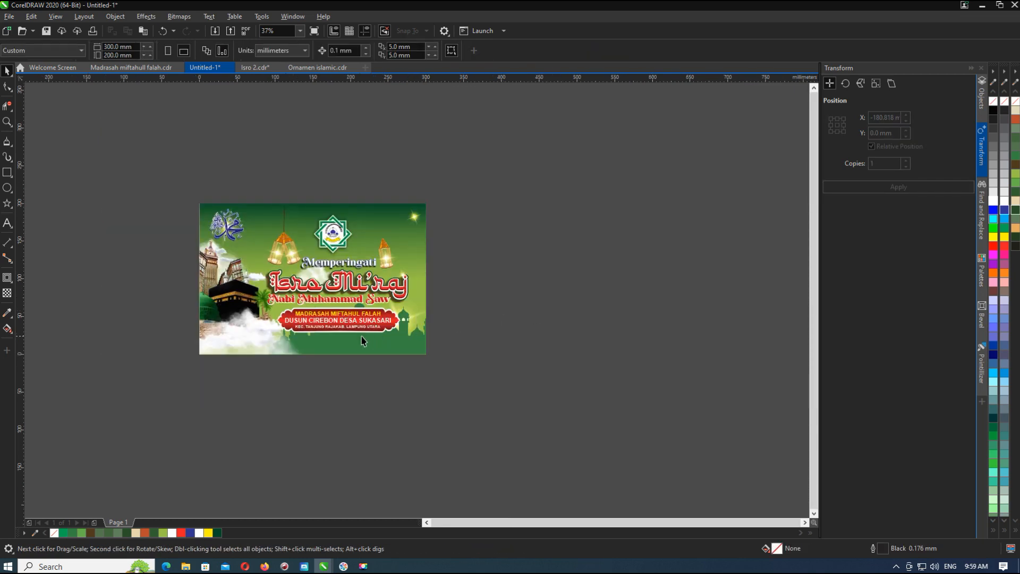
Change the width of the dark blue outline on the word Memperingati in its outline pen settings.
scroll(314, 280, "up", 2)
left_click(340, 253)
key("F12")
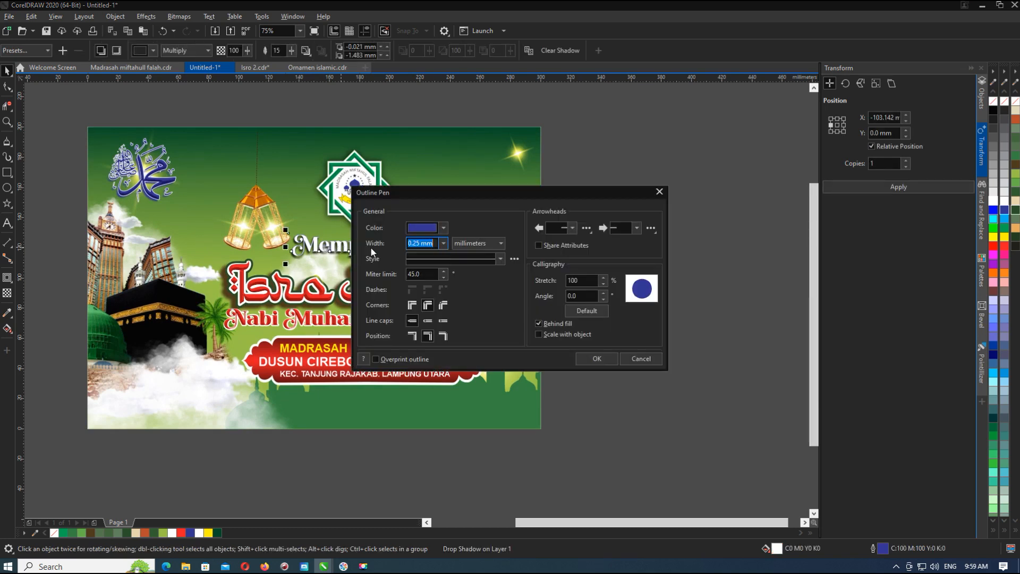
left_click(444, 245)
left_click(420, 311)
left_click(582, 355)
left_click(626, 324)
scroll(472, 248, "down", 2)
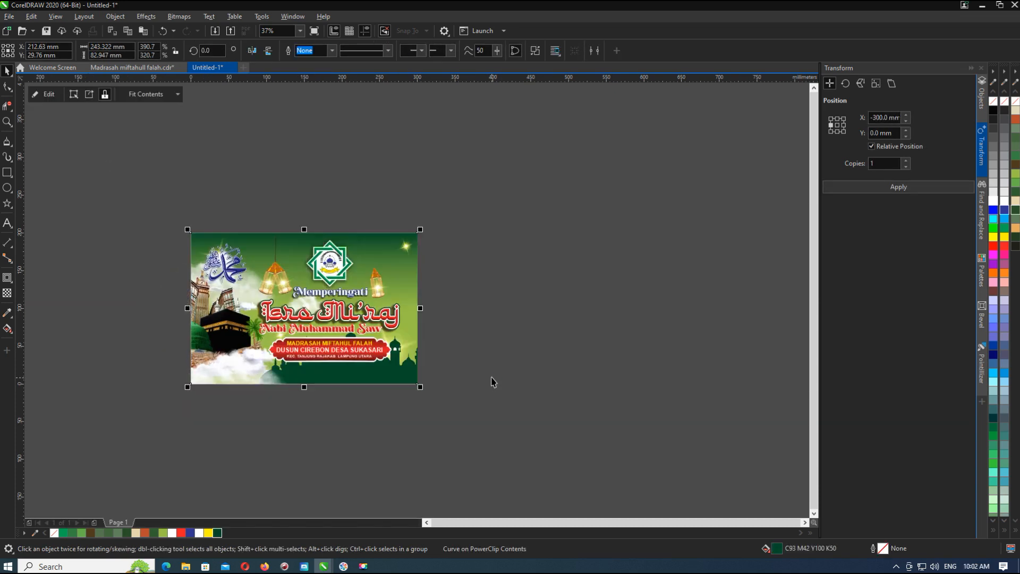
Enlarge the red name-and-address plate to about 199 mm wide and try it lower on the banner.
left_click(434, 377)
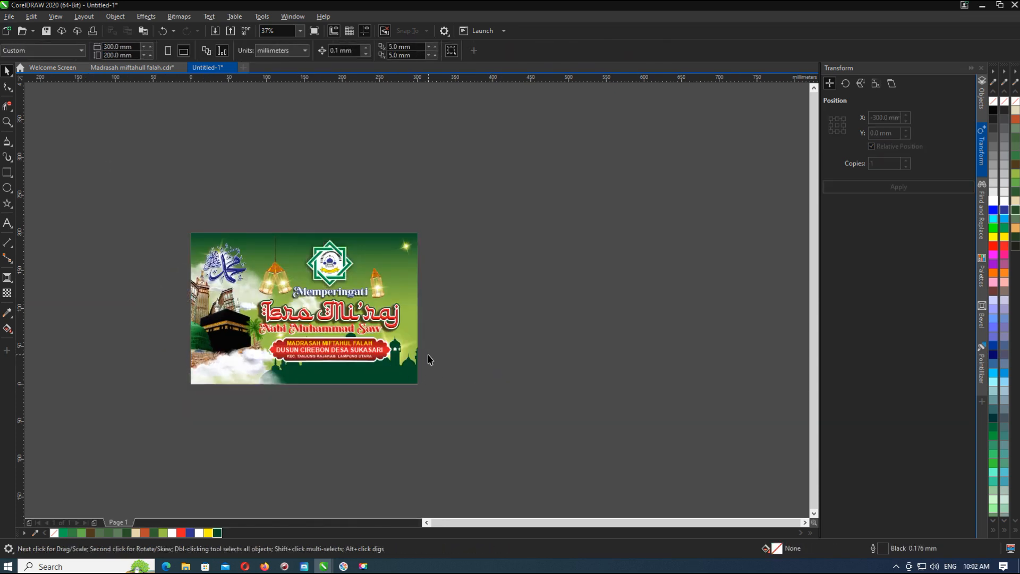
left_click_drag(413, 334, 407, 367)
scroll(297, 351, "up", 1)
left_click_drag(307, 351, 308, 382)
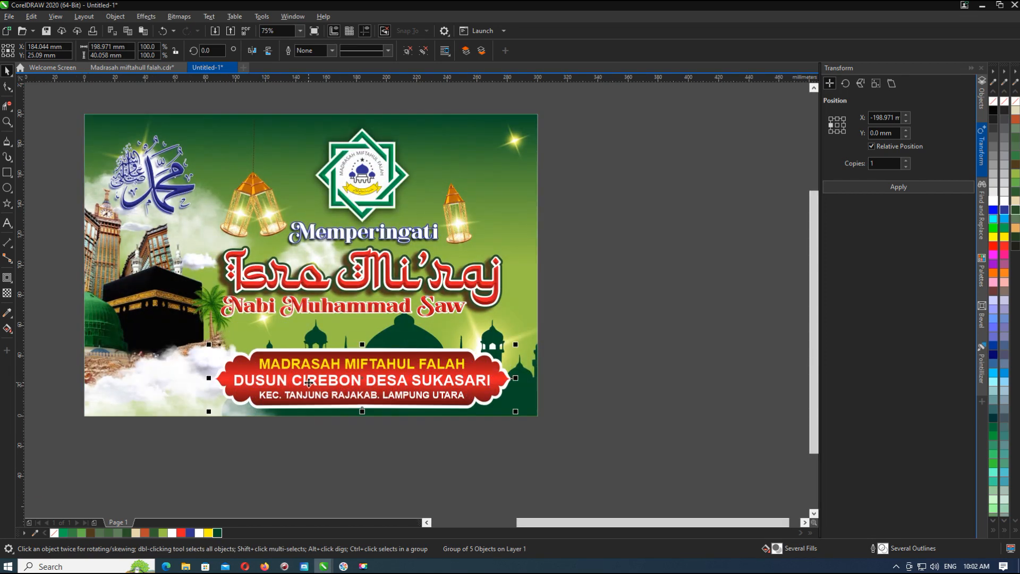
key("ctrl+z")
key("ctrl+z")
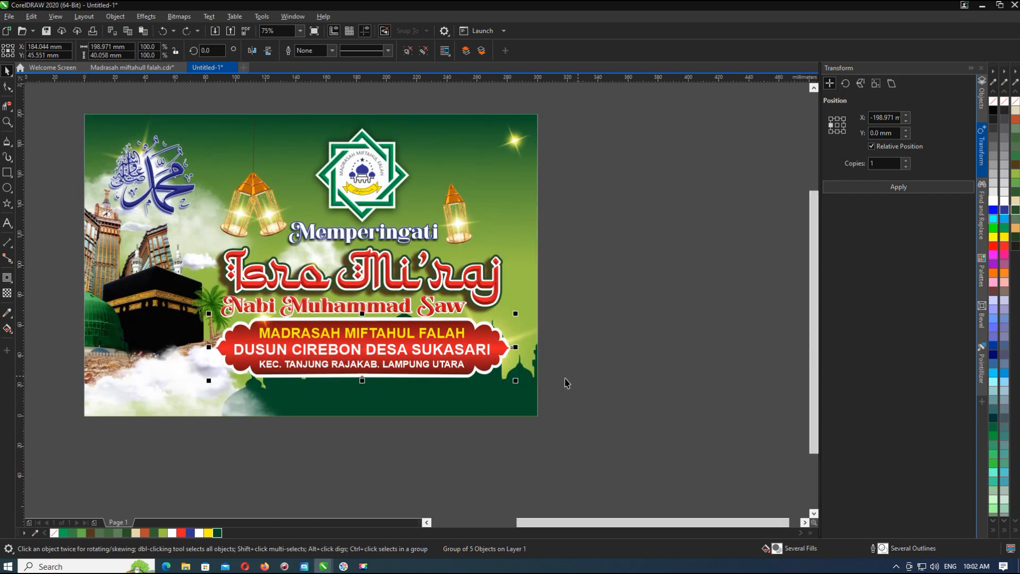
Reduce the red name-and-address plate to about 191 mm wide.
left_click_drag(511, 381, 505, 379)
left_click(591, 382)
left_click(388, 364)
left_click(590, 370)
Scale the title texts and the red plate together to about 178 mm wide.
left_click_drag(229, 296, 198, 391)
left_click_drag(303, 339, 324, 351)
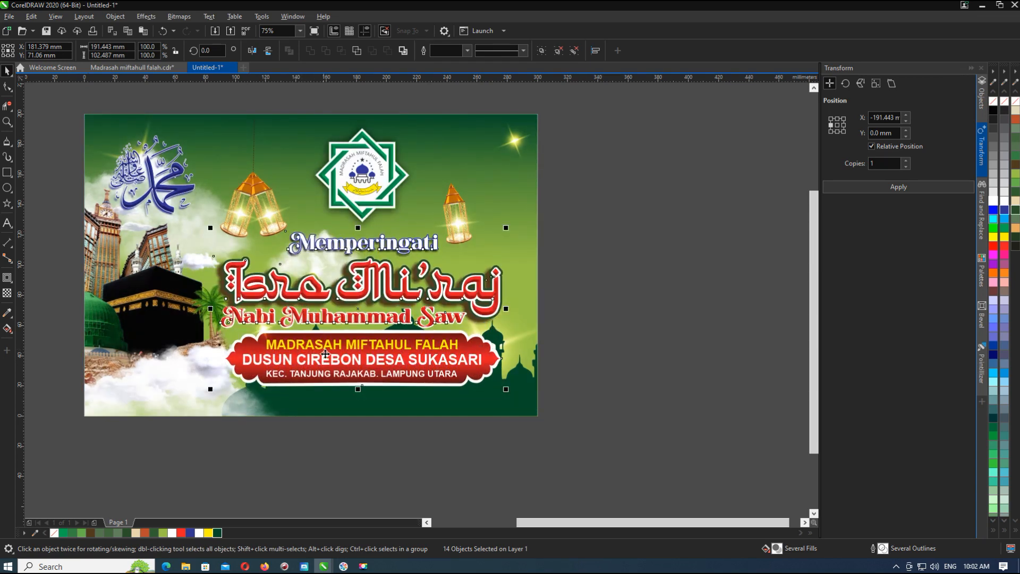
key("ctrl+z")
key("ctrl+z")
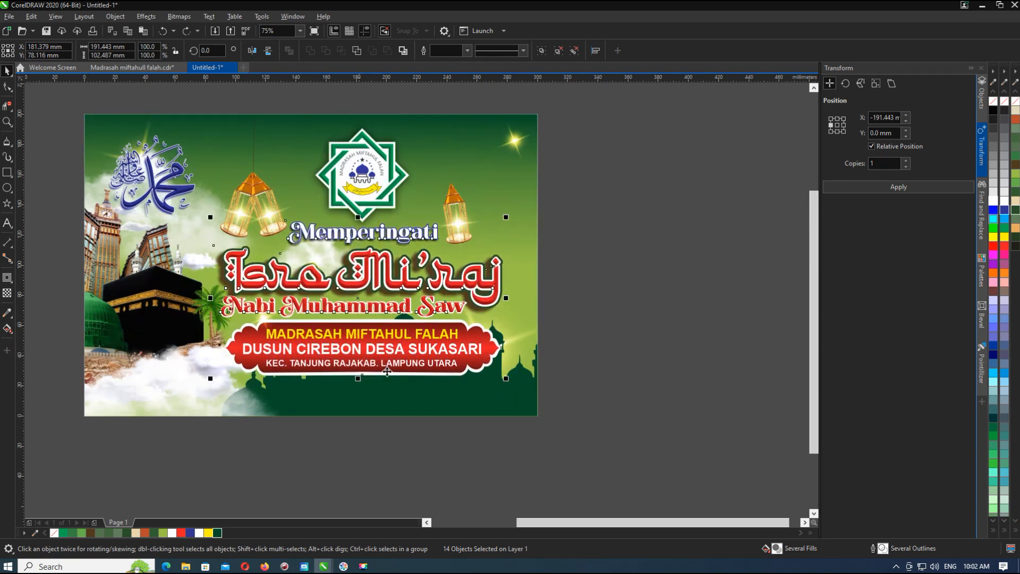
left_click_drag(409, 359, 395, 351)
left_click(557, 317)
scroll(545, 318, "down", 1)
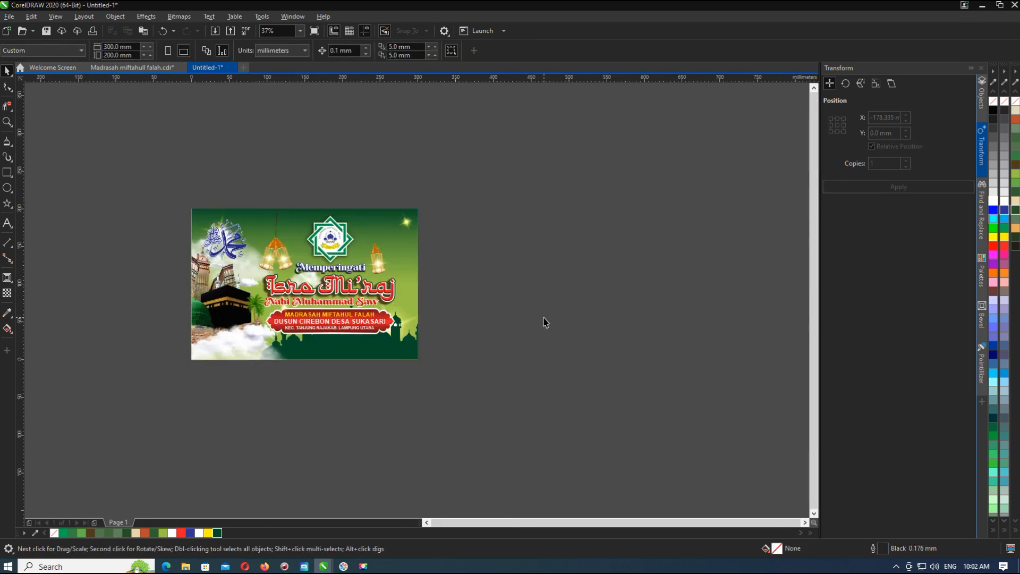
Inside the background's PowerClip, shrink the dark green mosque silhouette and position it along the bottom edge below the red plate.
double_click(386, 354)
left_click(273, 314)
left_click_drag(256, 304, 308, 321)
left_click_drag(370, 346, 351, 350)
left_click(459, 354, "ctrl")
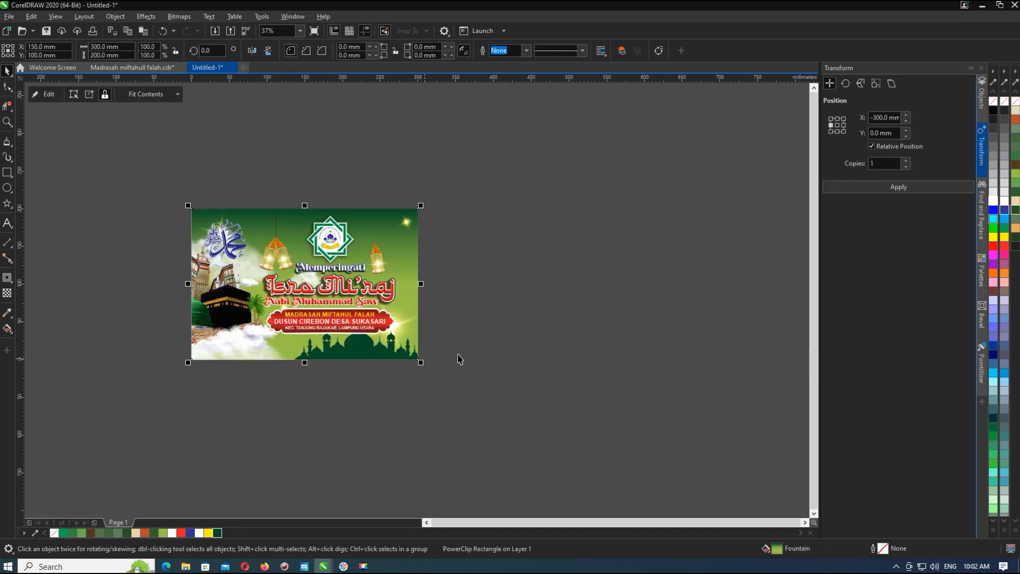
left_click(492, 355)
scroll(372, 342, "up", 2)
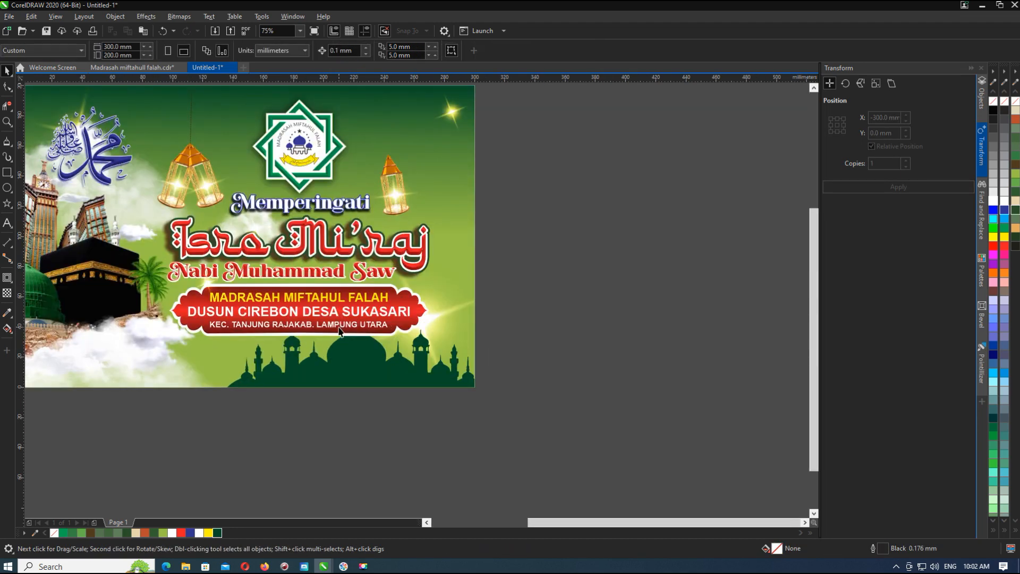
Inside the background's PowerClip, lower the Kaaba collage and shift the bottom cloud down toward the mosque silhouette.
scroll(340, 332, "down", 2)
left_click(209, 318, "ctrl")
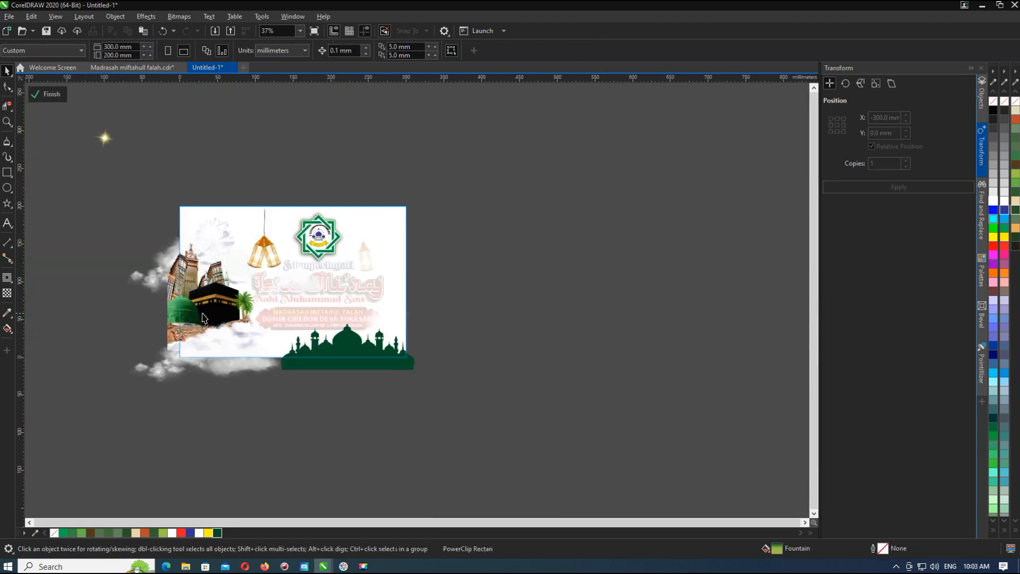
left_click(200, 315)
left_click(179, 295)
left_click_drag(179, 296, 179, 318)
left_click(304, 384)
left_click_drag(247, 353, 269, 367)
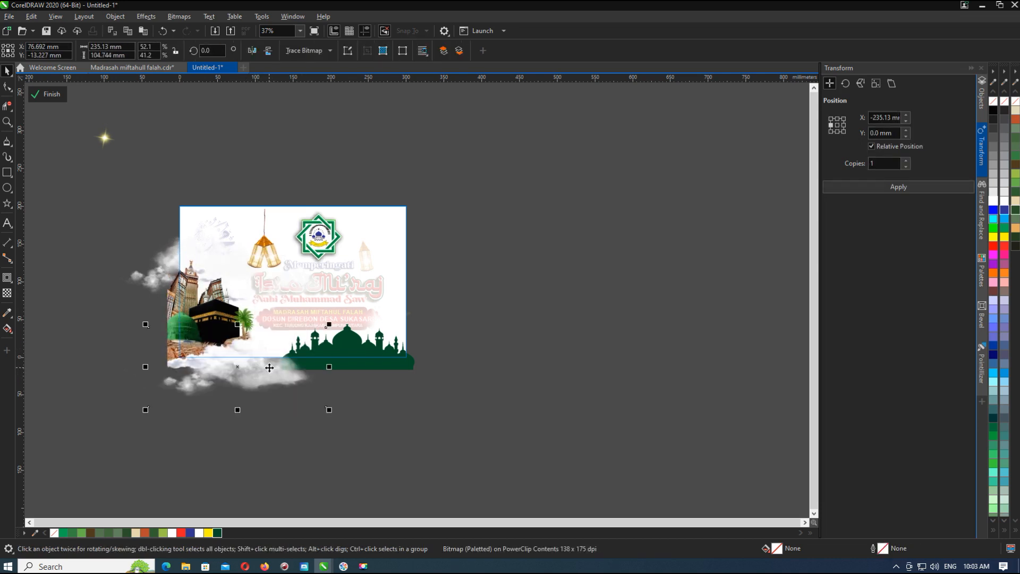
left_click(109, 317, "ctrl")
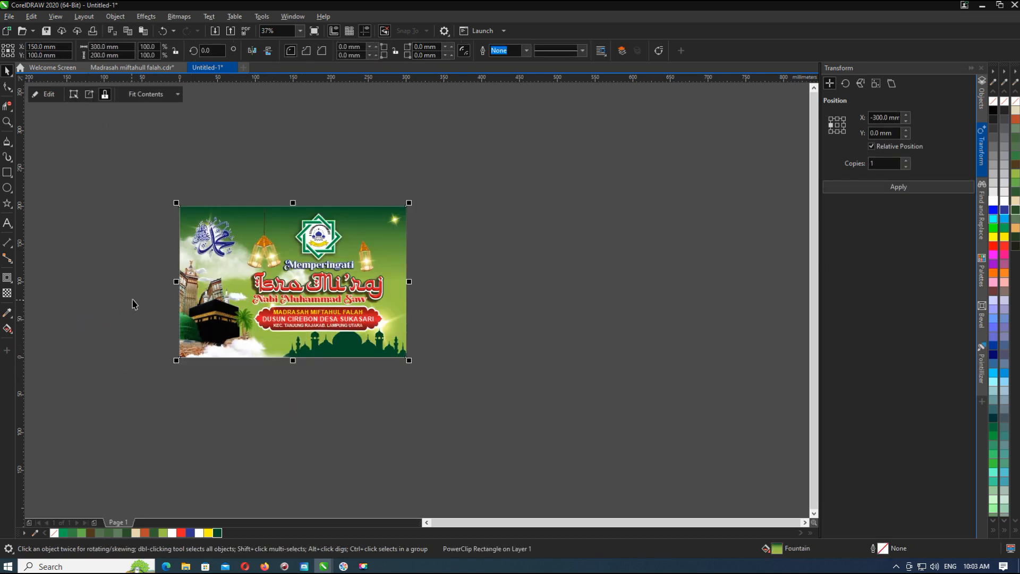
Copy the cloud at the left edge inside the PowerClip and place the copy over the banner's upper-right corner.
left_click(511, 314)
double_click(215, 254)
left_click(144, 256)
left_click_drag(148, 274, 373, 230)
right_click(373, 230)
left_click_drag(462, 230, 429, 242)
left_click(580, 262, "ctrl")
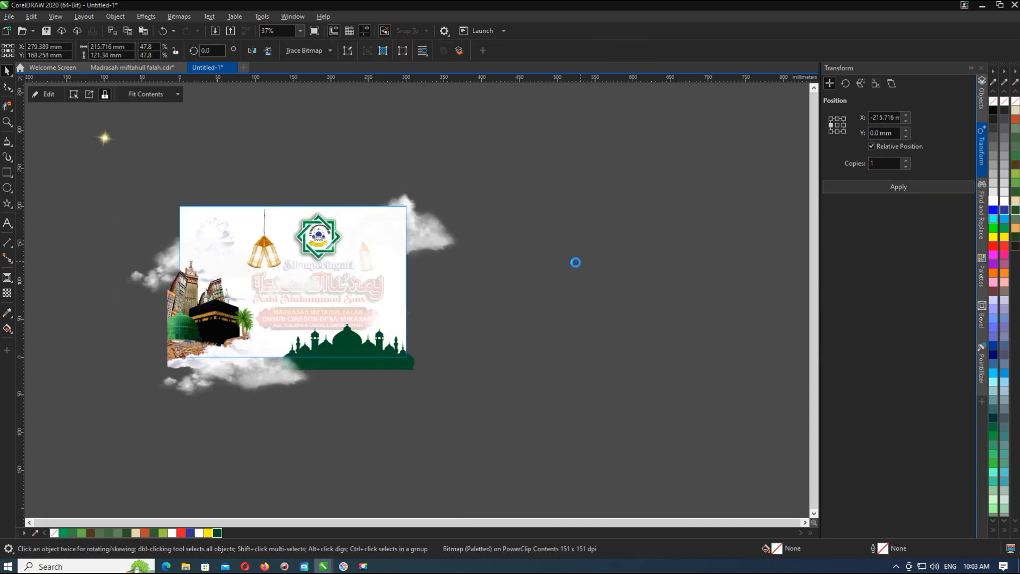
left_click_drag(265, 253, 293, 254)
left_click(594, 296)
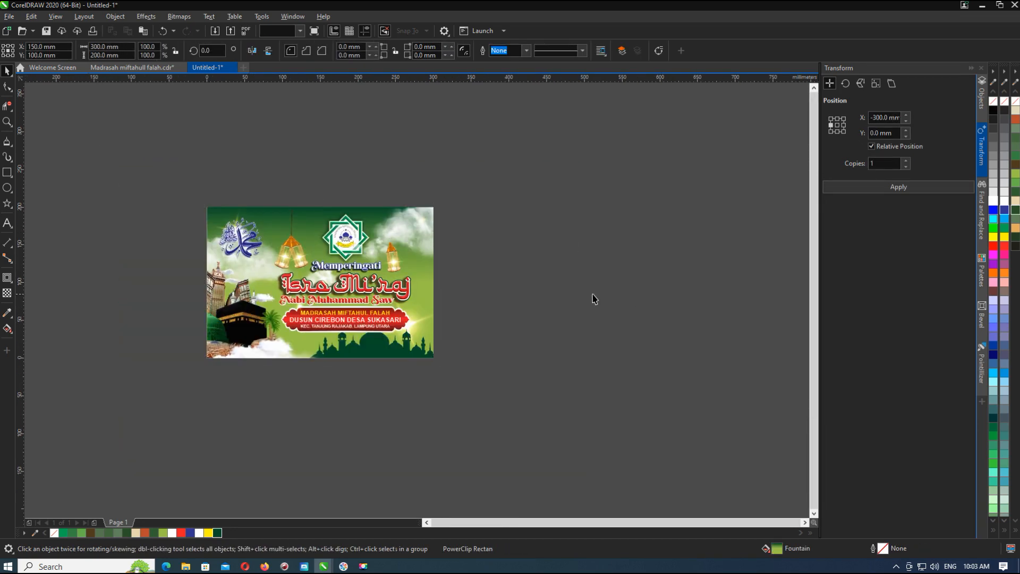
Copy the hanging lantern pair inside the PowerClip, placing the copy tilted on the other side of the school logo.
double_click(292, 249)
left_click_drag(290, 248, 406, 244)
right_click(396, 244)
left_click(265, 50)
left_click(405, 245)
left_click_drag(368, 202, 359, 213)
left_click(507, 225)
left_click(404, 251)
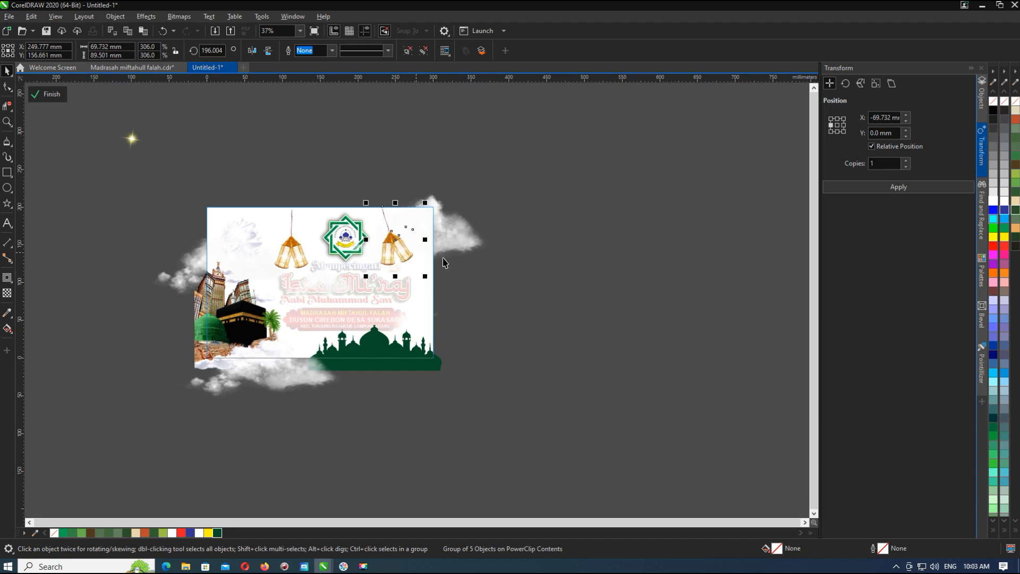
left_click(521, 269, "ctrl")
Move the single lantern away from the new lantern pair to just below the Arabic calligraphy.
left_click(481, 269)
left_click_drag(395, 260, 429, 371)
scroll(398, 267, "up", 1)
left_click(429, 371)
left_click_drag(468, 338, 266, 256)
scroll(485, 366, "down", 1)
scroll(322, 381, "up", 1)
left_click(267, 256)
Rotate the single lantern to about 20 degrees and move it above the palm tree beside the Kaaba.
left_click_drag(291, 289, 304, 261)
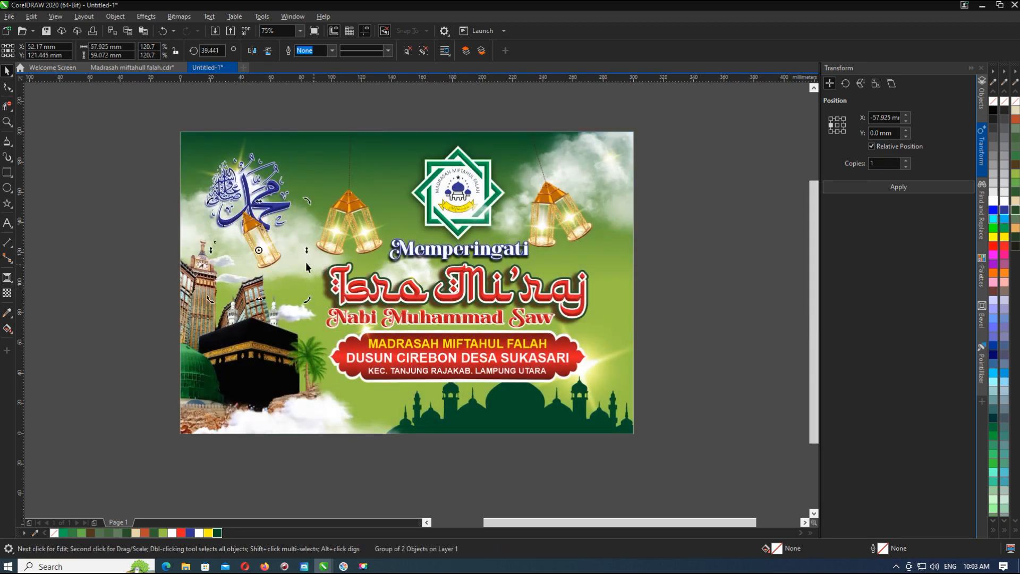
left_click_drag(308, 300, 283, 300)
left_click(255, 235)
left_click_drag(266, 247, 316, 315)
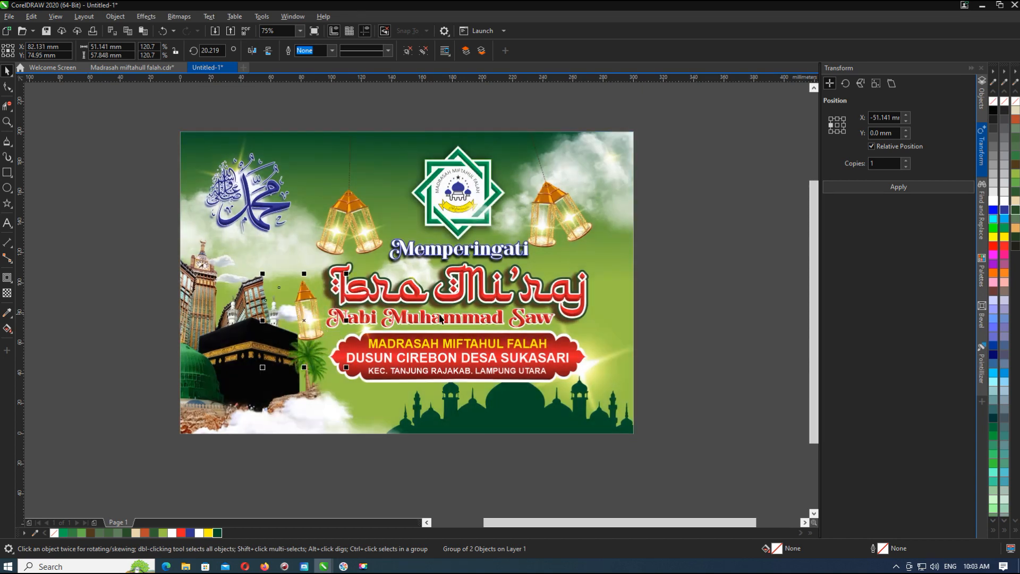
scroll(333, 298, "down", 2)
left_click(546, 296)
left_click(363, 566)
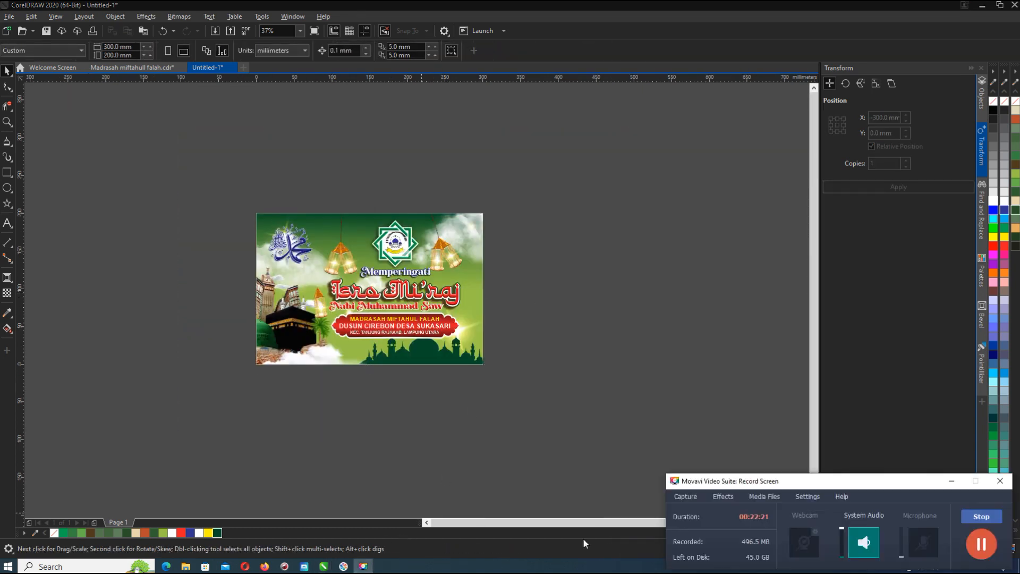
left_click(982, 539)
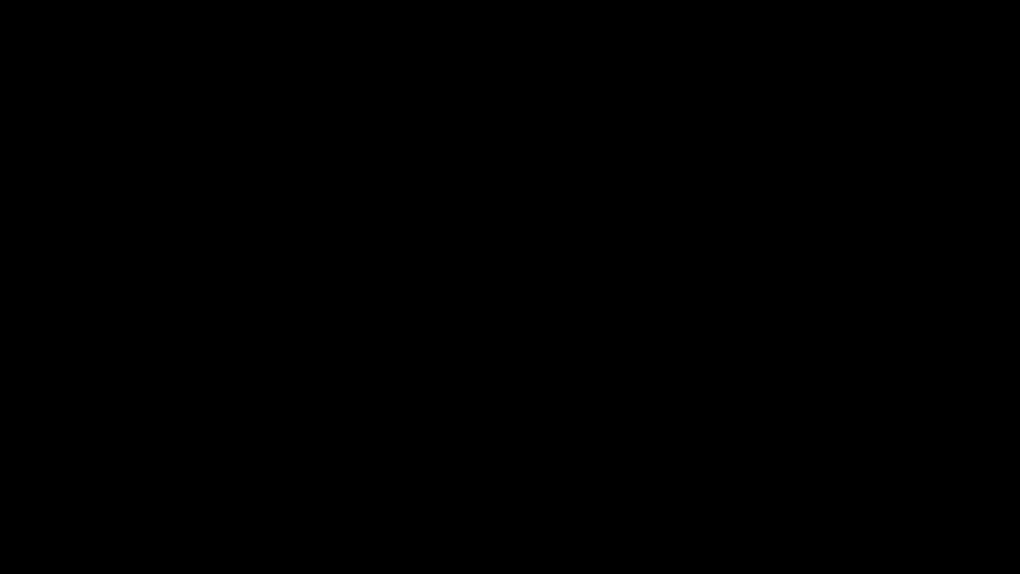